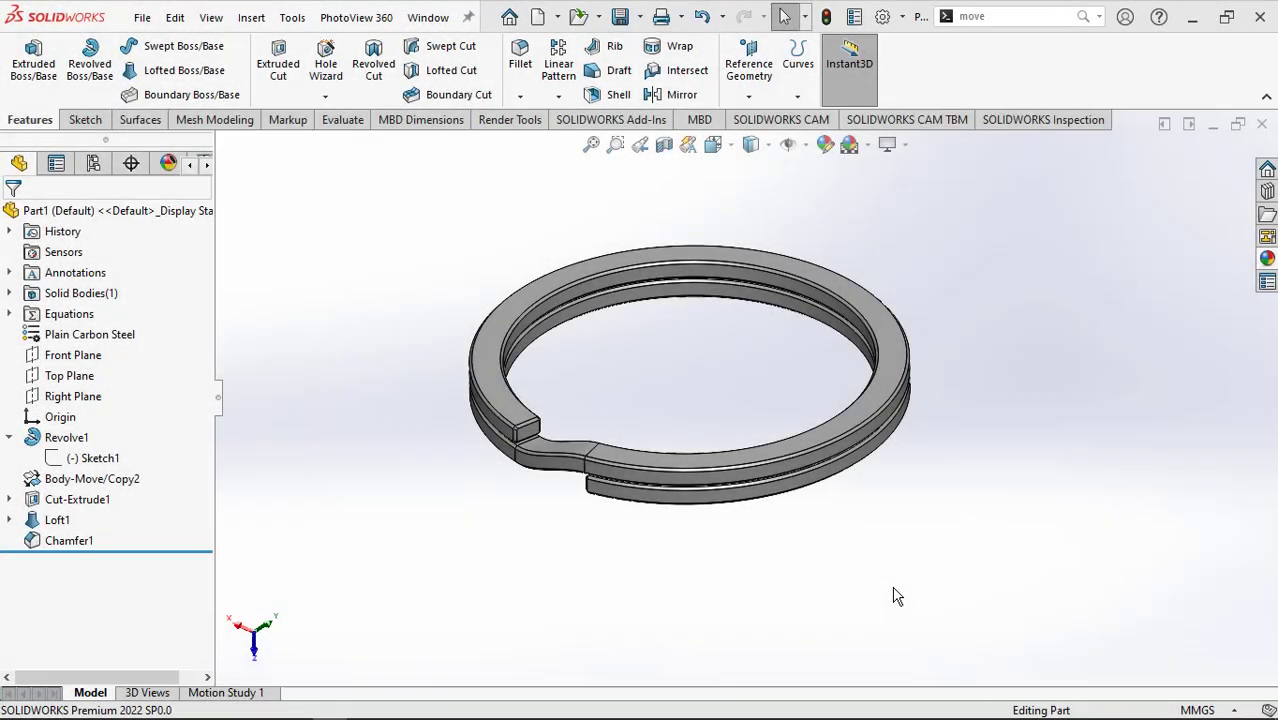
- Inspect the finished split ring from a flat, top, split-side and isometric view
{"action": "mouse_move", "coordinate": [893, 594]}
{"action": "middle_mouse_down"}
{"action": "mouse_move", "coordinate": [793, 248]}
{"action": "mouse_move", "coordinate": [733, 285]}
{"action": "mouse_move", "coordinate": [685, 287]}
{"action": "mouse_move", "coordinate": [608, 262]}
{"action": "mouse_move", "coordinate": [491, 265]}
{"action": "mouse_move", "coordinate": [399, 248]}
{"action": "mouse_move", "coordinate": [385, 257]}
{"action": "mouse_move", "coordinate": [402, 314]}
{"action": "mouse_move", "coordinate": [471, 285]}
{"action": "mouse_move", "coordinate": [502, 220]}
{"action": "mouse_move", "coordinate": [438, 267]}
{"action": "middle_mouse_up"}
{"action": "left_click", "coordinate": [226, 636]}
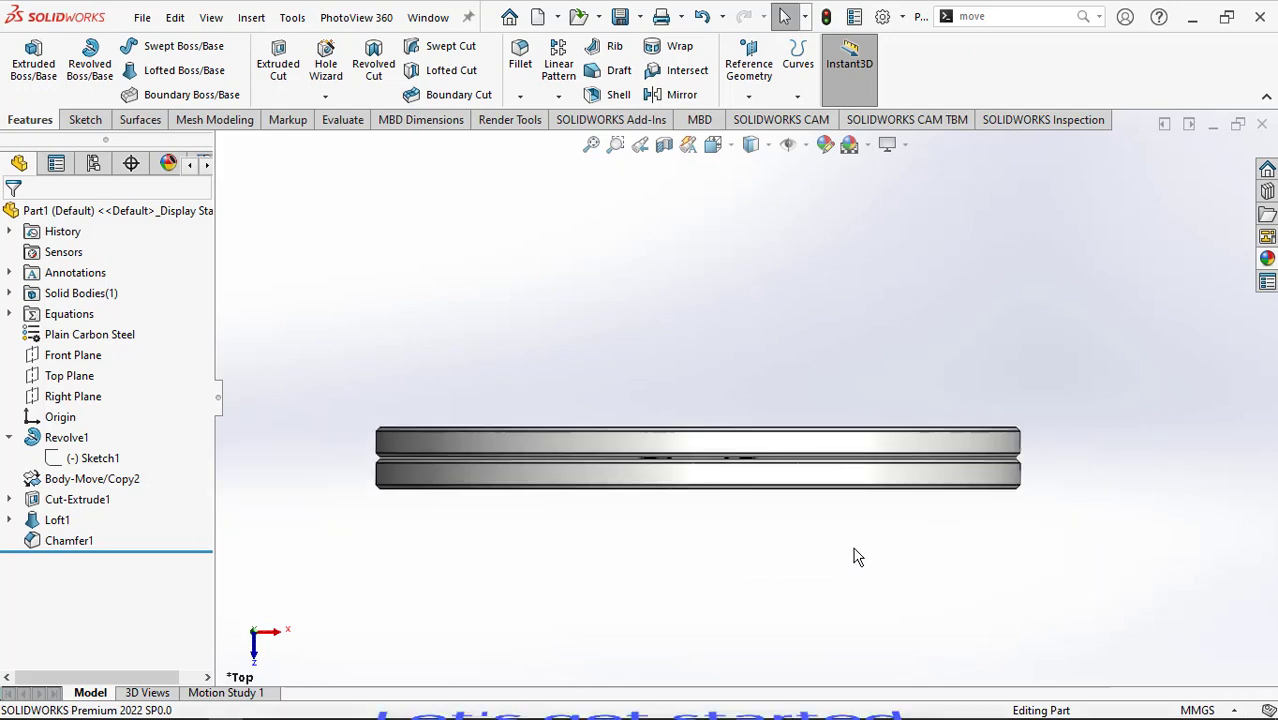
{"action": "mouse_move", "coordinate": [813, 568]}
{"action": "middle_mouse_down"}
{"action": "mouse_move", "coordinate": [796, 597]}
{"action": "mouse_move", "coordinate": [807, 657]}
{"action": "middle_mouse_up"}
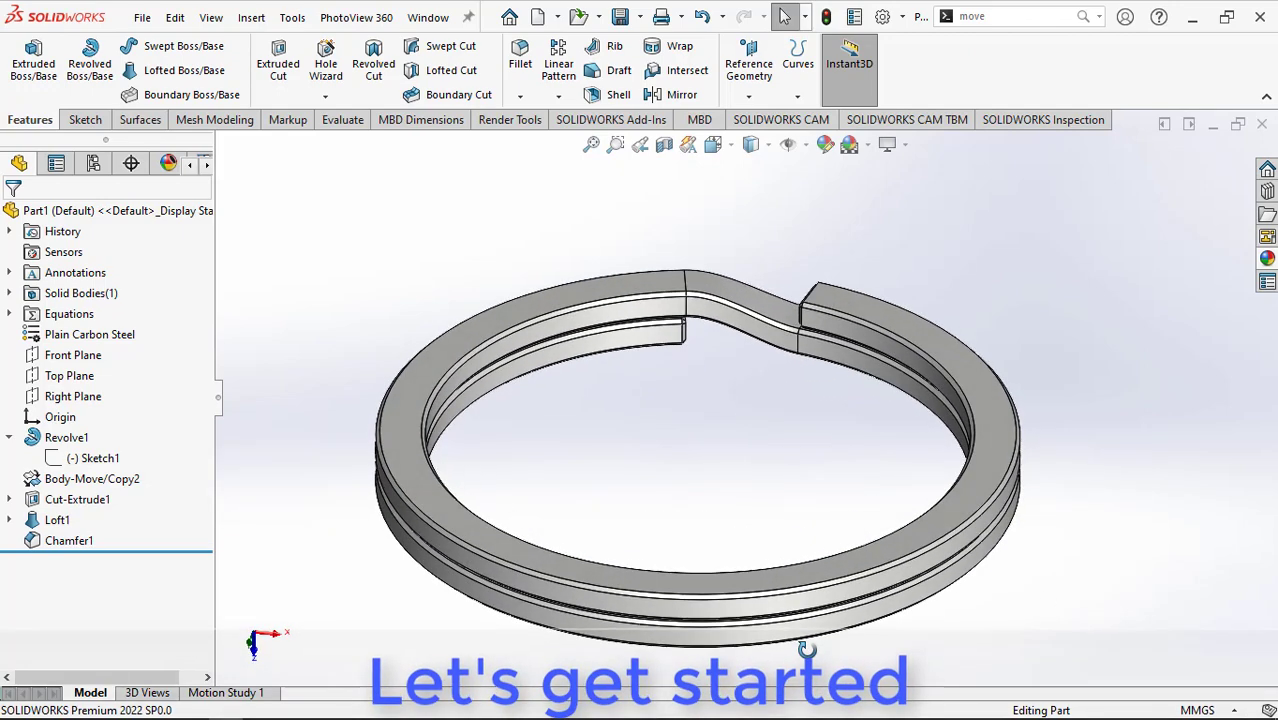
{"action": "key", "text": "ctrl+7"}
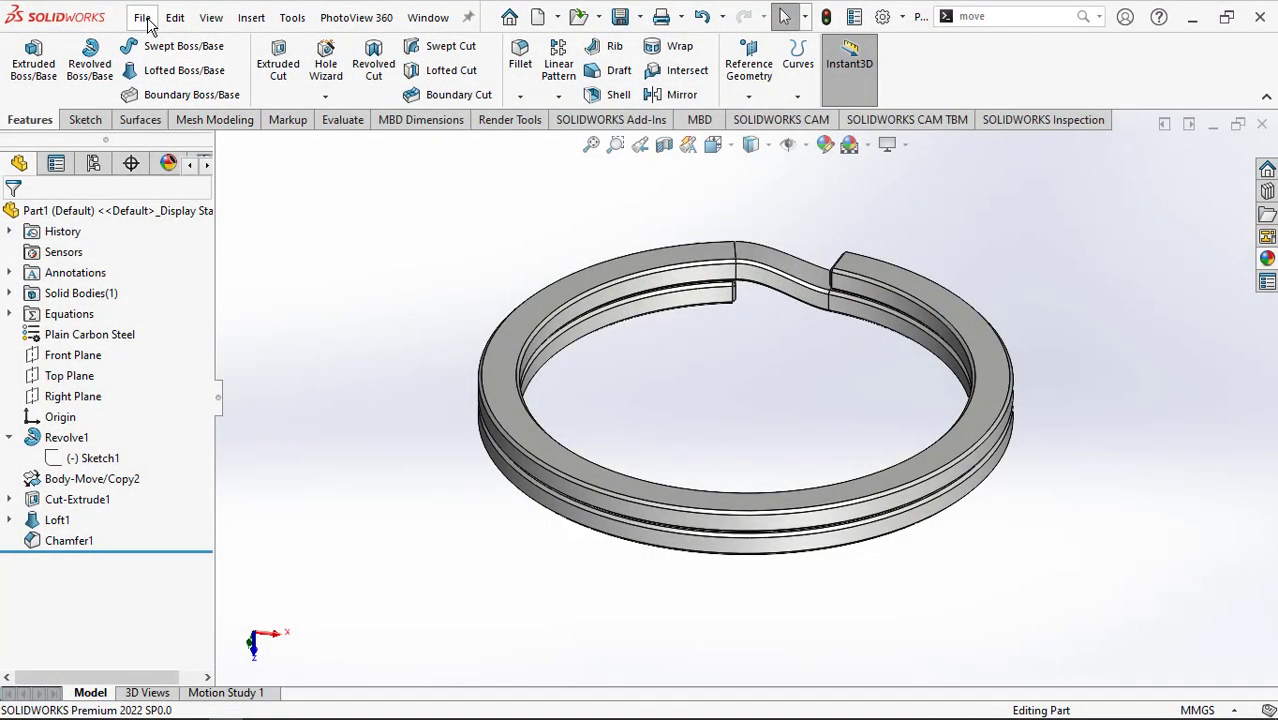
- Create a new empty part, Part2, and start Sketch1 on its Top Plane
{"action": "left_click", "coordinate": [143, 18]}
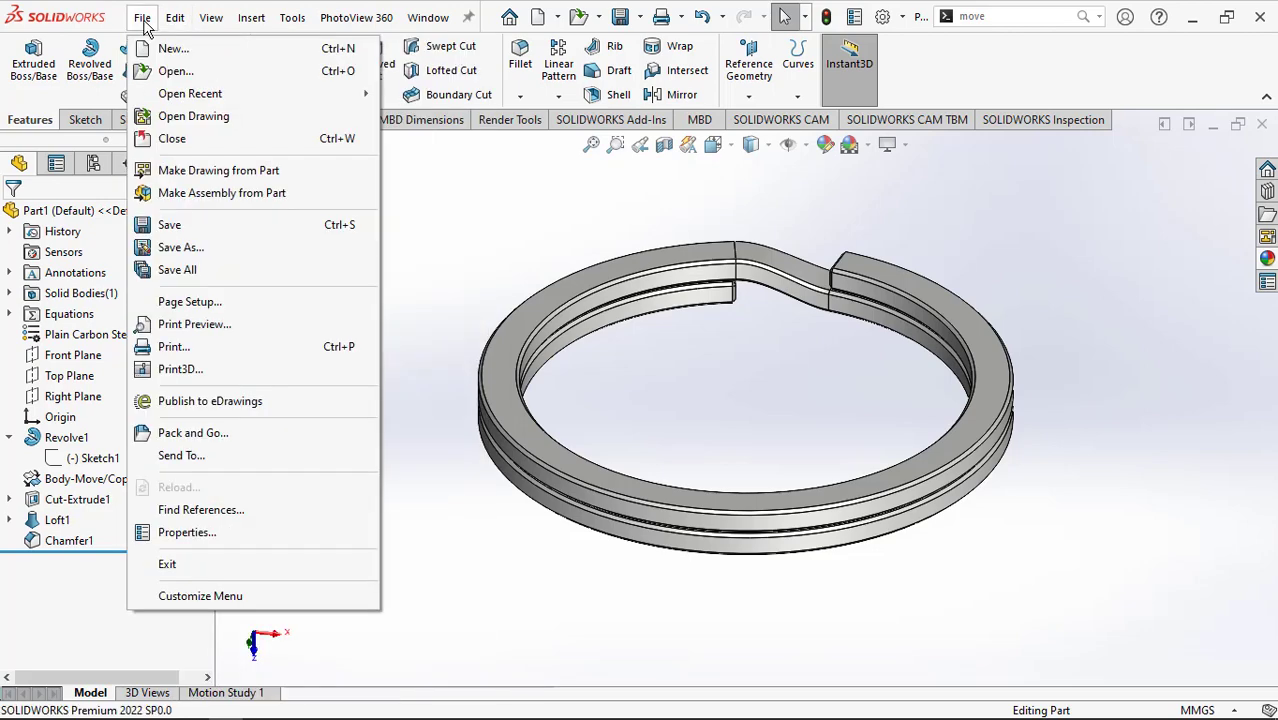
{"action": "left_click", "coordinate": [148, 49]}
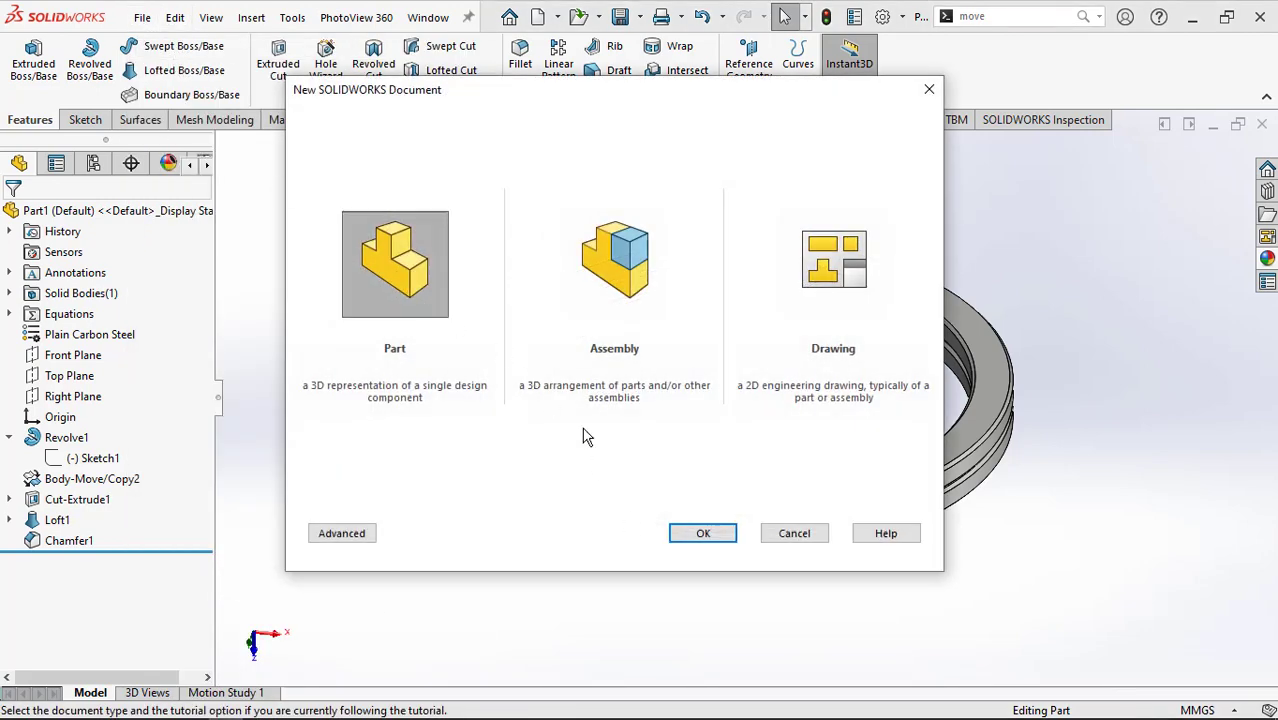
{"action": "left_click", "coordinate": [699, 533]}
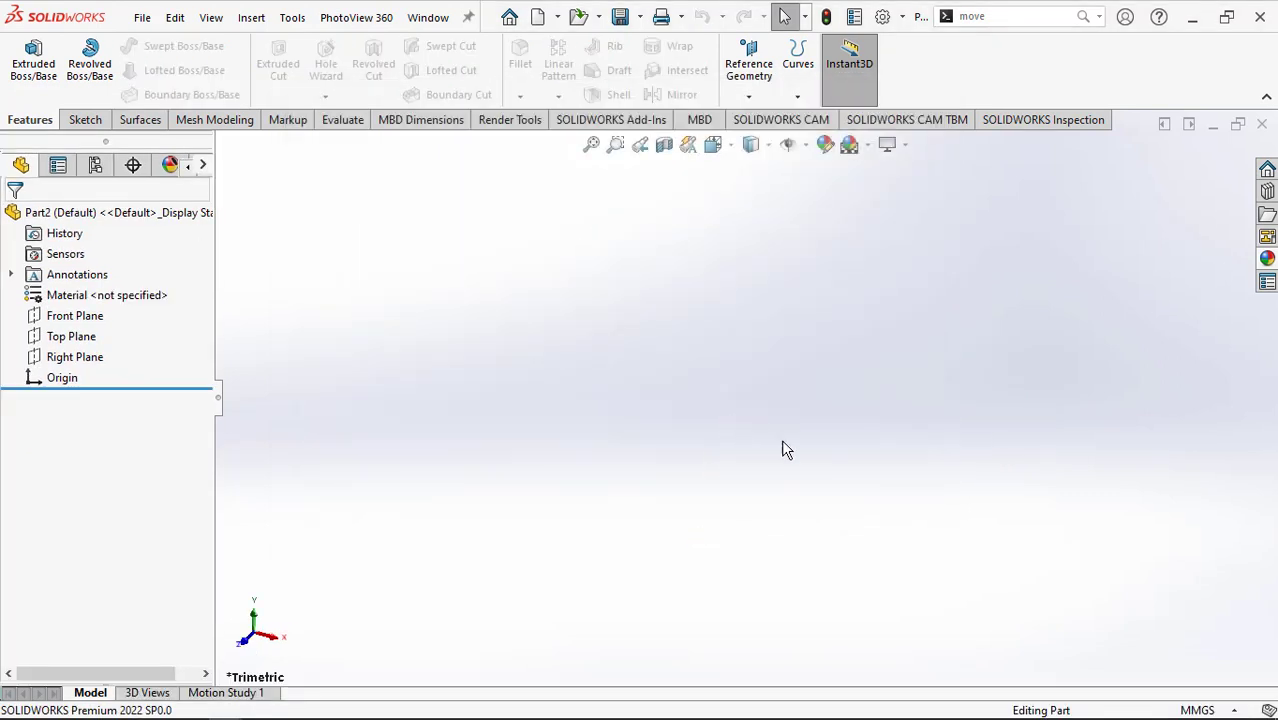
{"action": "left_click", "coordinate": [58, 337]}
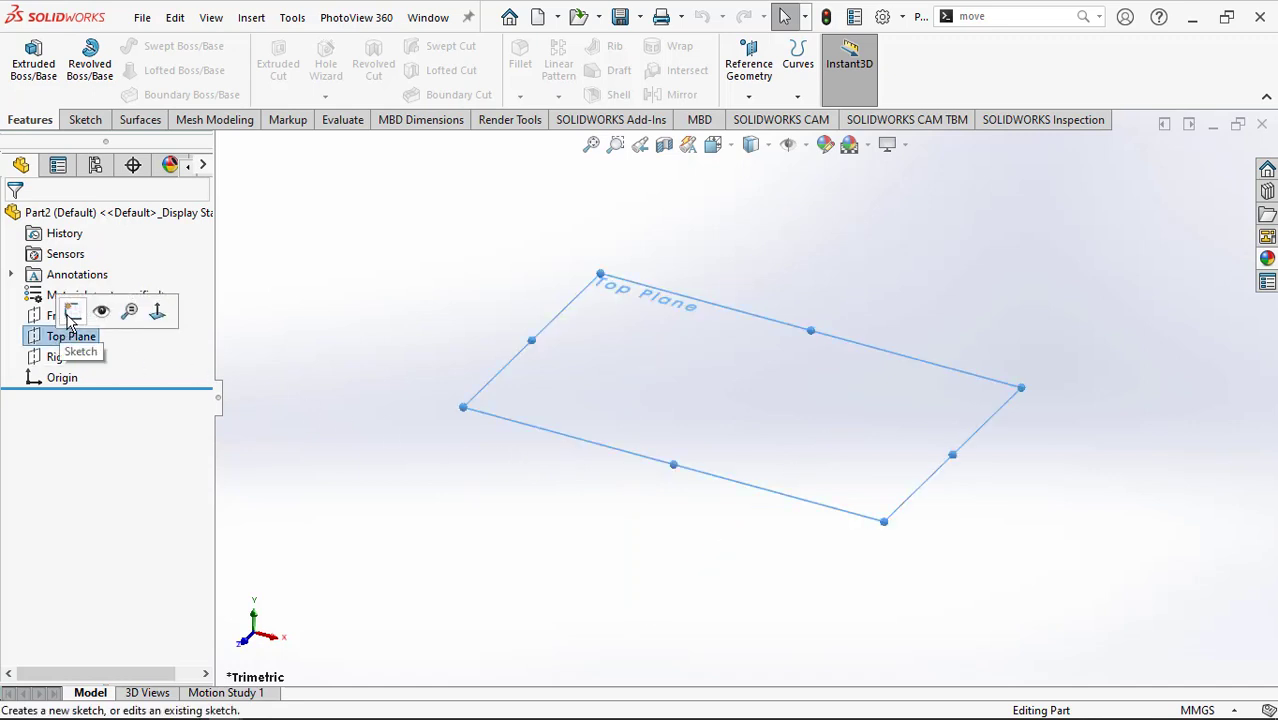
{"action": "left_click", "coordinate": [71, 313]}
{"action": "scroll", "coordinate": [870, 385], "scroll_direction": "down", "scroll_amount": 1}
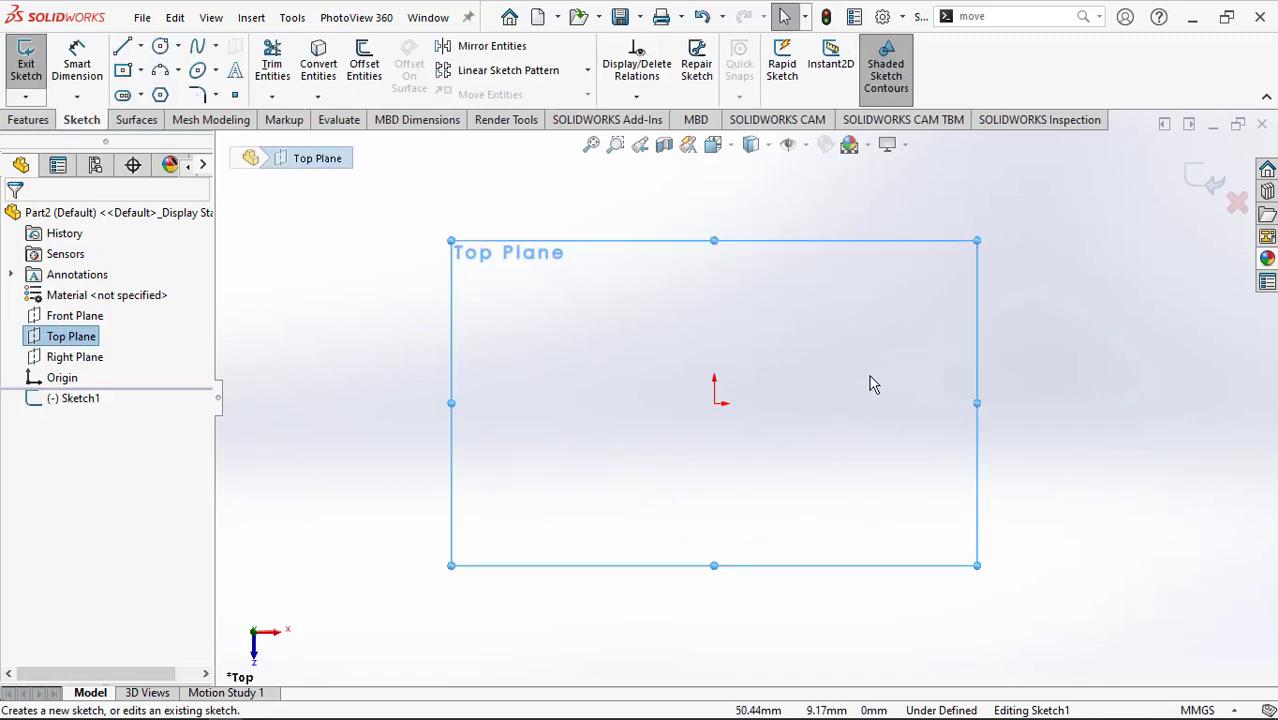
- Draw a vertical construction centerline straight up from the origin
{"action": "left_click", "coordinate": [141, 47]}
{"action": "left_click", "coordinate": [148, 90]}
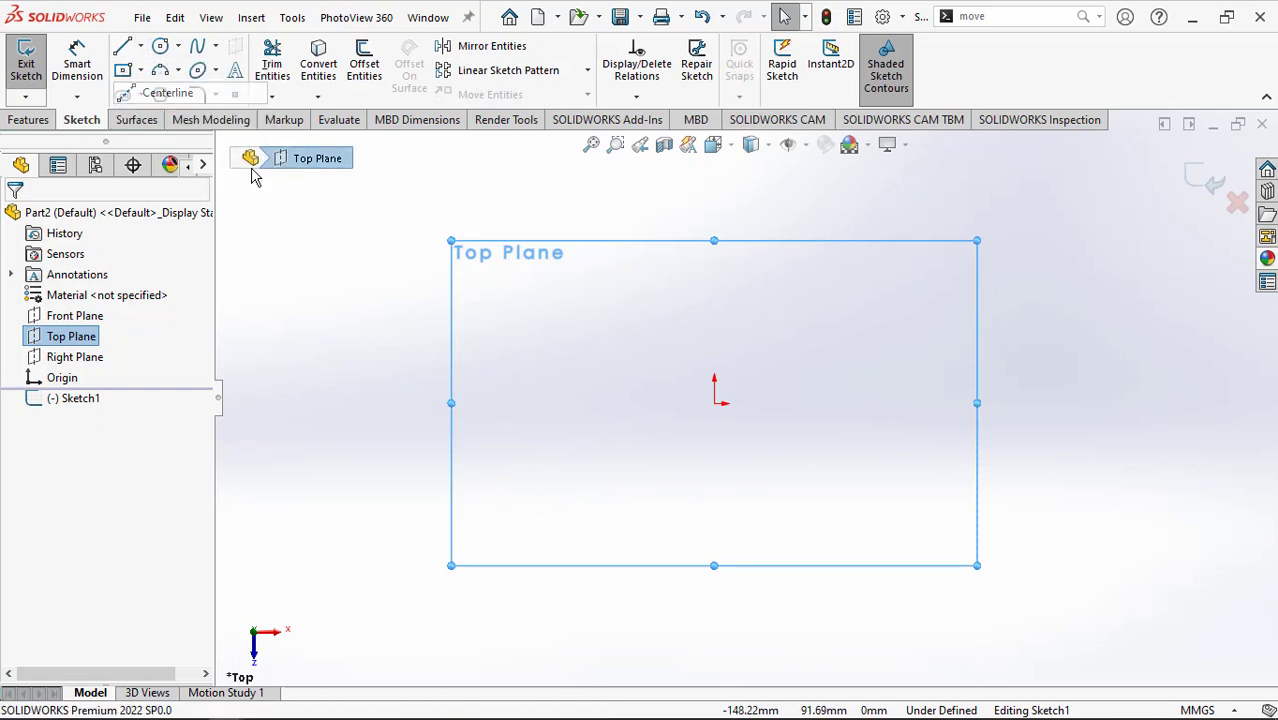
{"action": "left_click", "coordinate": [716, 405]}
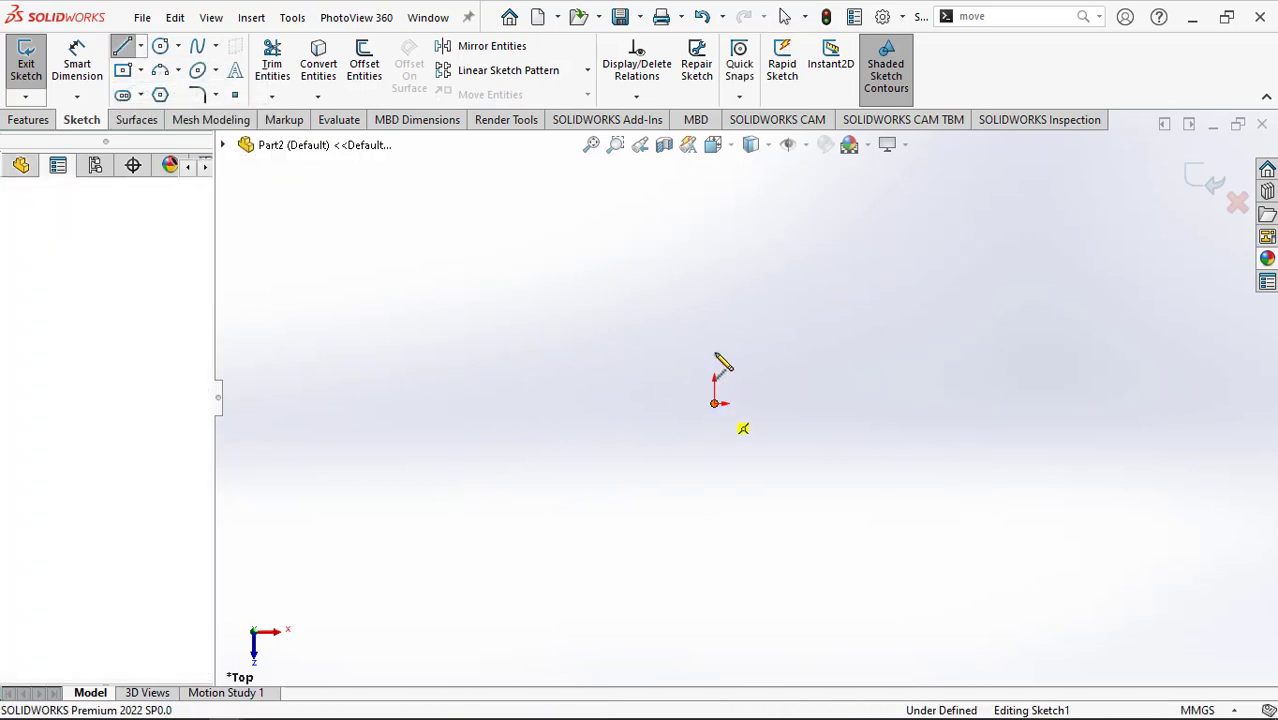
{"action": "left_click", "coordinate": [716, 249]}
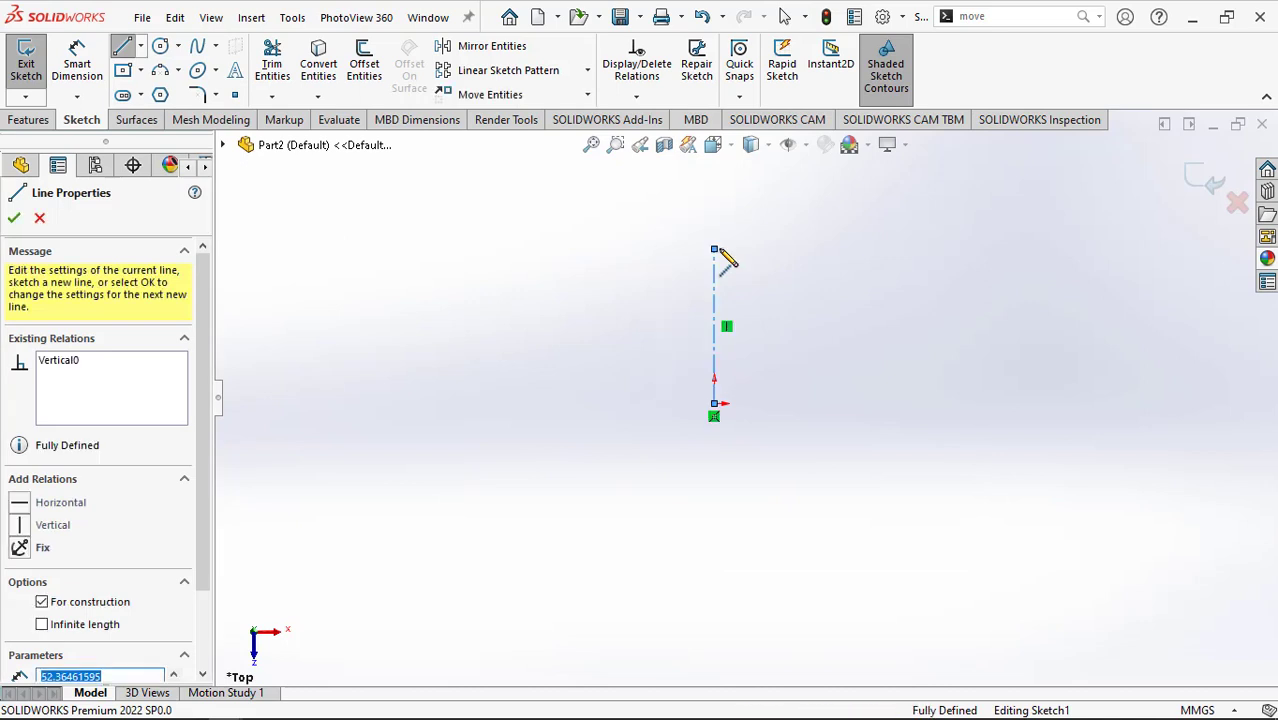
- Draw a small center rectangle to the left of the centerline
{"action": "left_click", "coordinate": [142, 71]}
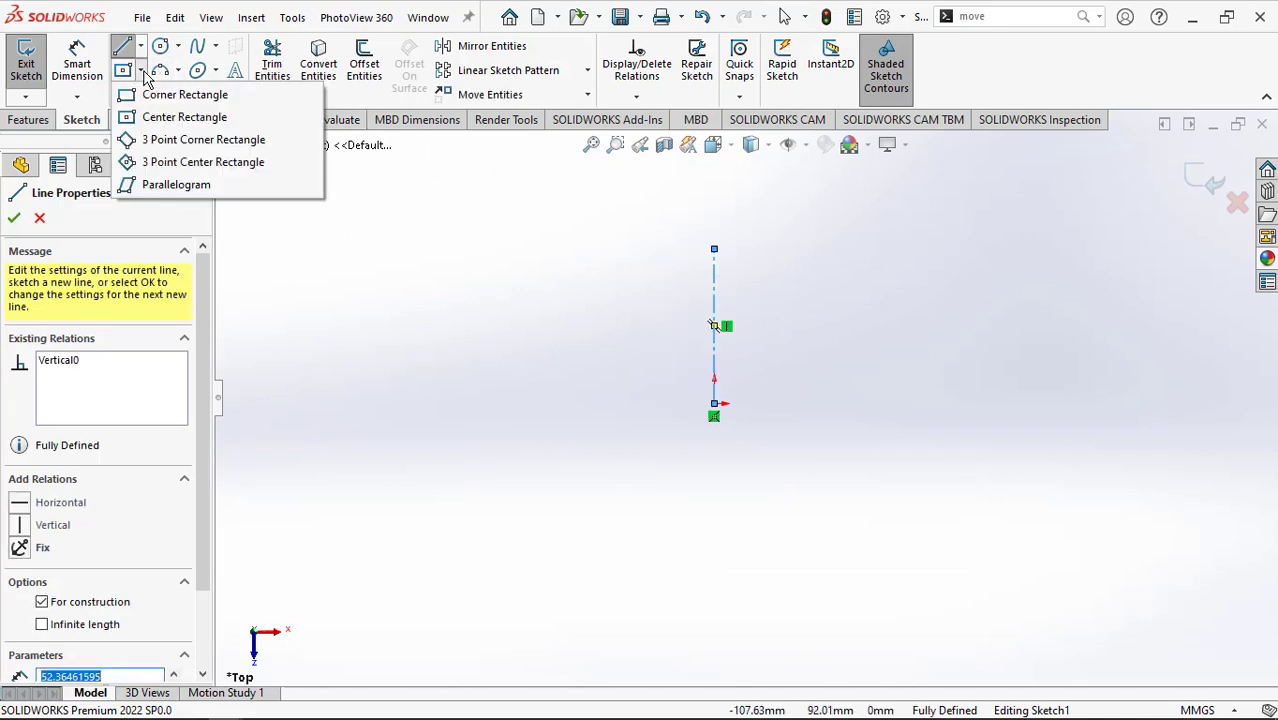
{"action": "left_click", "coordinate": [150, 117]}
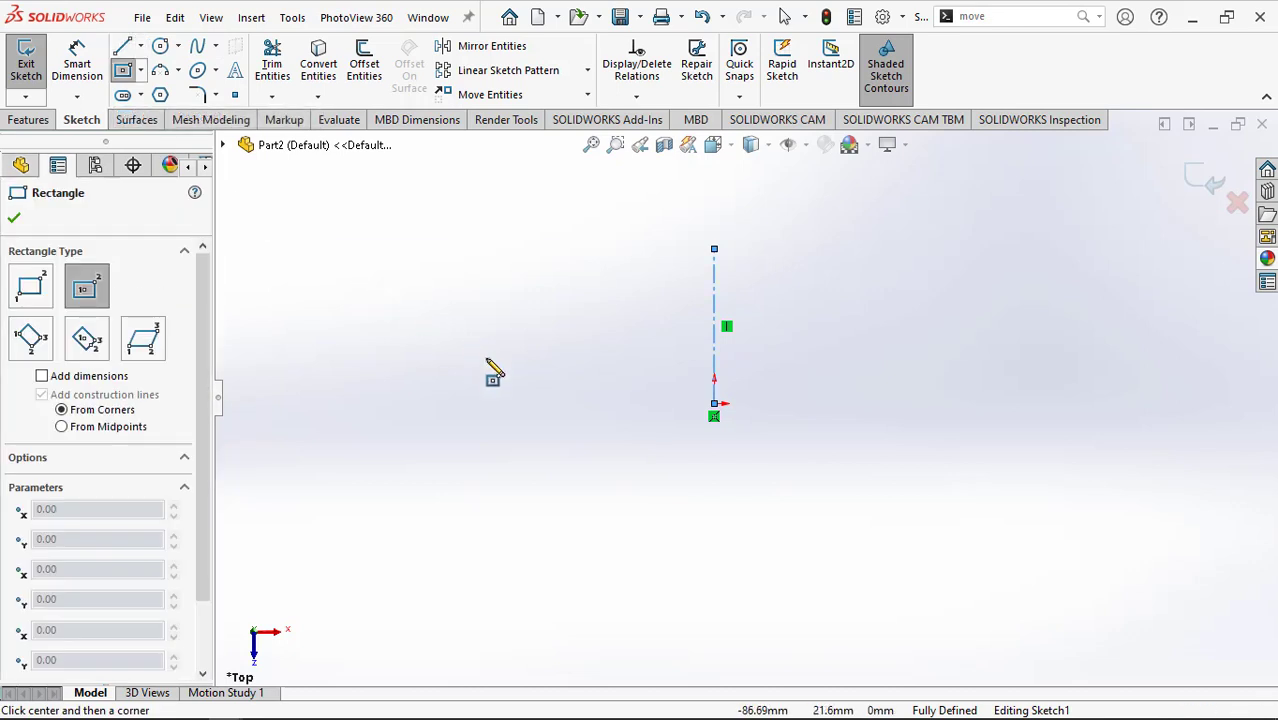
{"action": "left_click", "coordinate": [556, 403]}
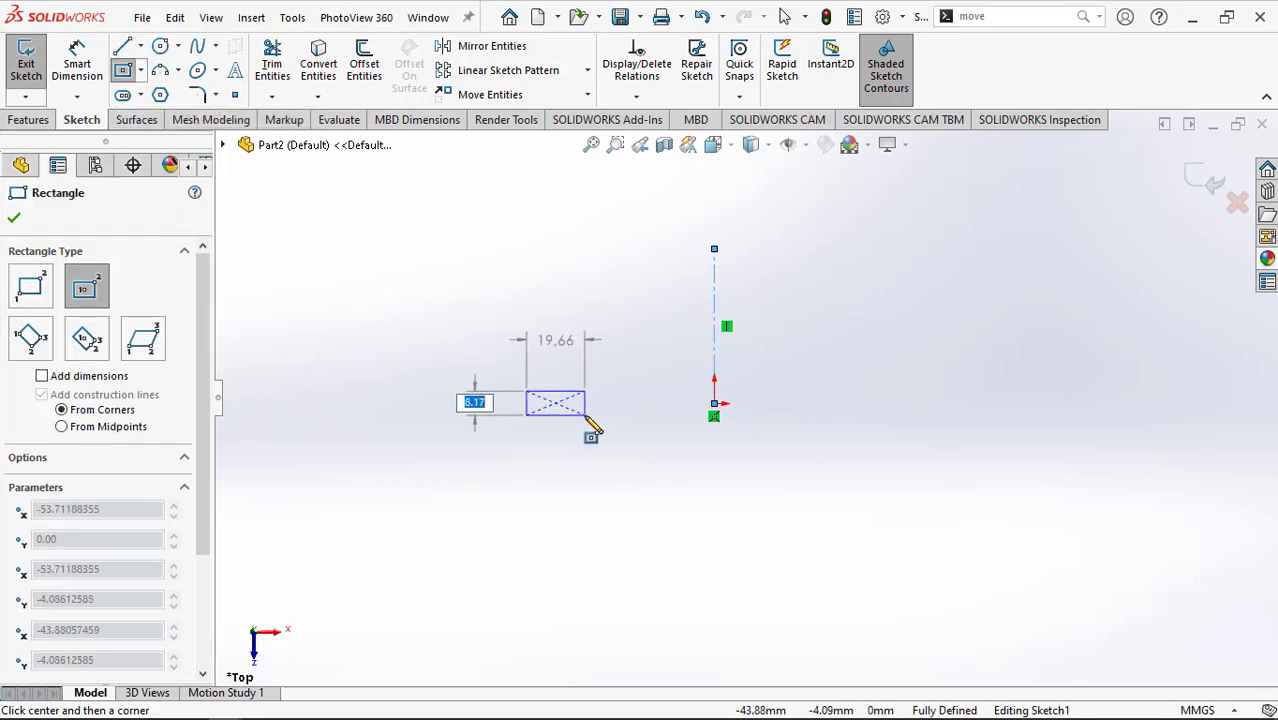
{"action": "left_click", "coordinate": [586, 416]}
{"action": "scroll", "coordinate": [585, 420], "scroll_direction": "down", "scroll_amount": 2}
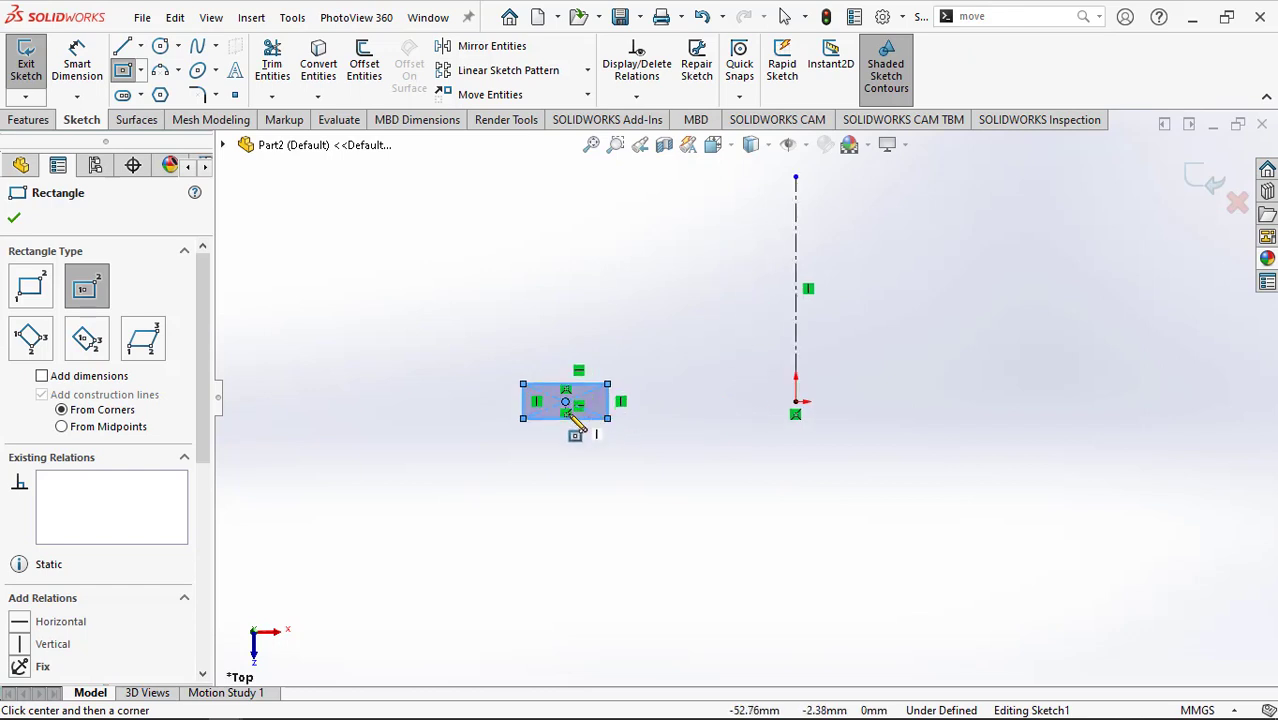
{"action": "scroll", "coordinate": [585, 420], "scroll_direction": "down", "scroll_amount": 2}
{"action": "scroll", "coordinate": [590, 418], "scroll_direction": "down", "scroll_amount": 1}
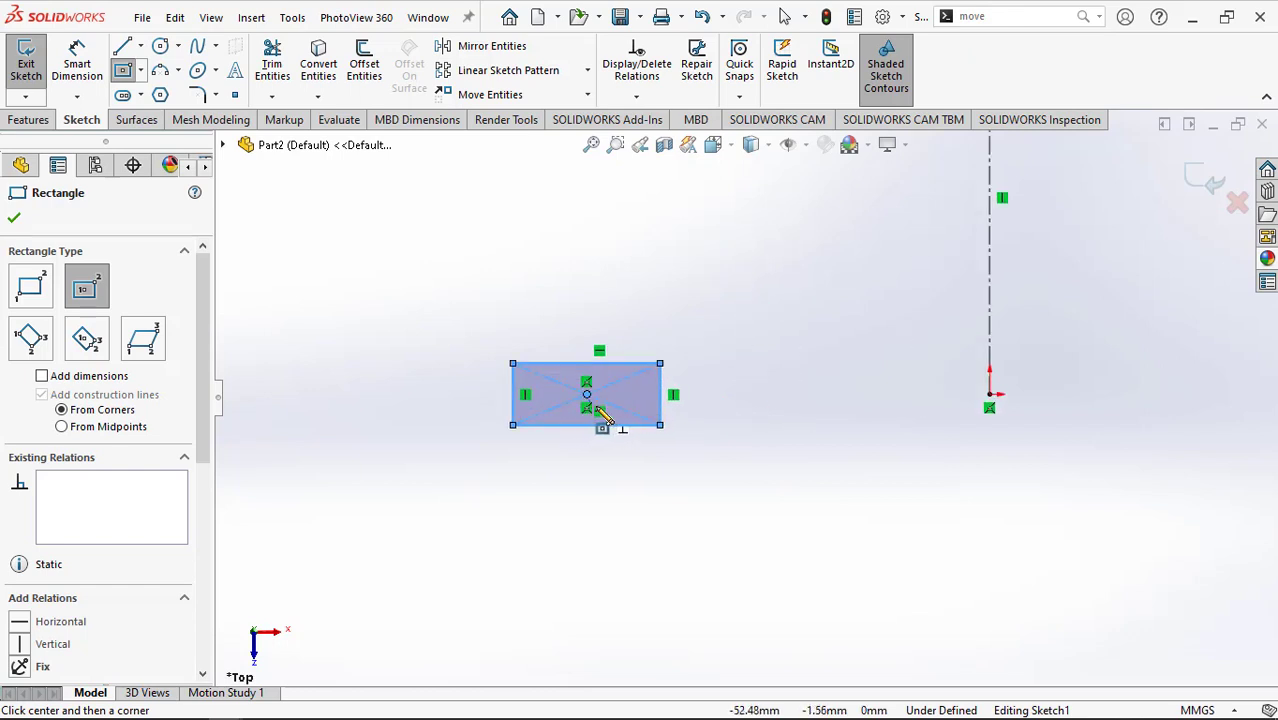
- Dimension the rectangle's left edge to 1.5 mm and its bottom edge to 2.5 mm
{"action": "left_click", "coordinate": [74, 62]}
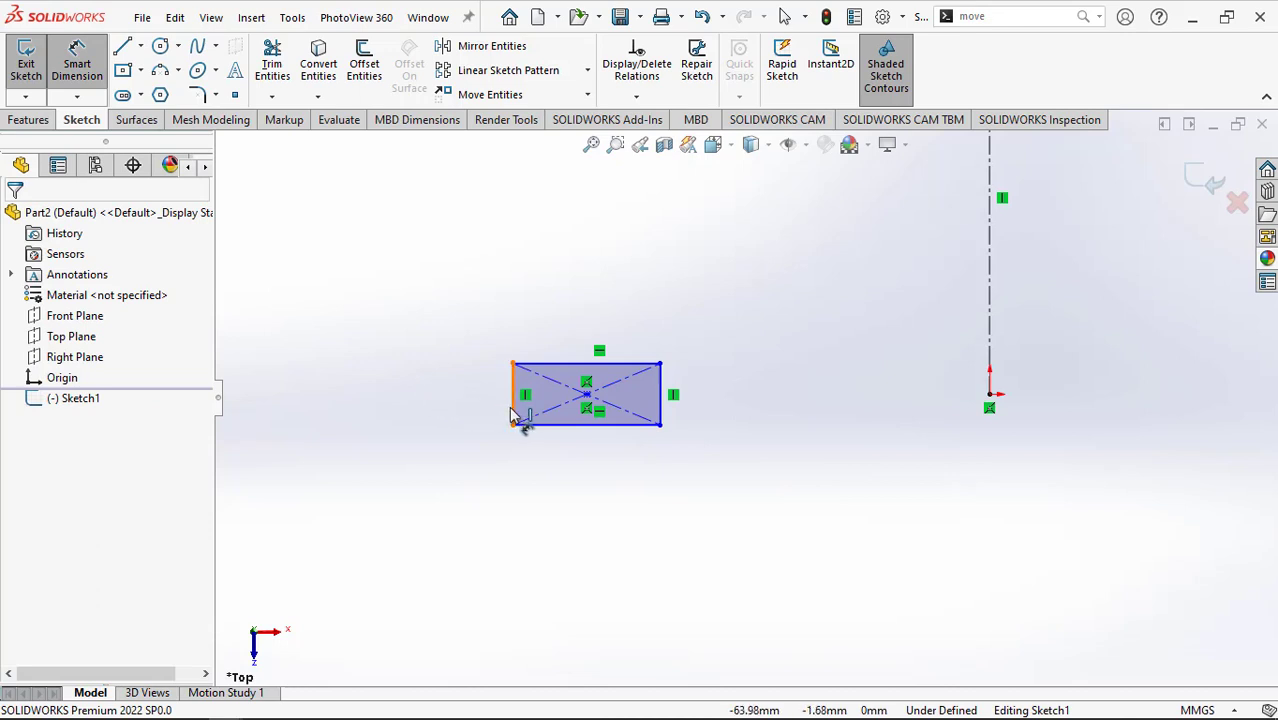
{"action": "left_click", "coordinate": [512, 414]}
{"action": "left_click", "coordinate": [457, 399]}
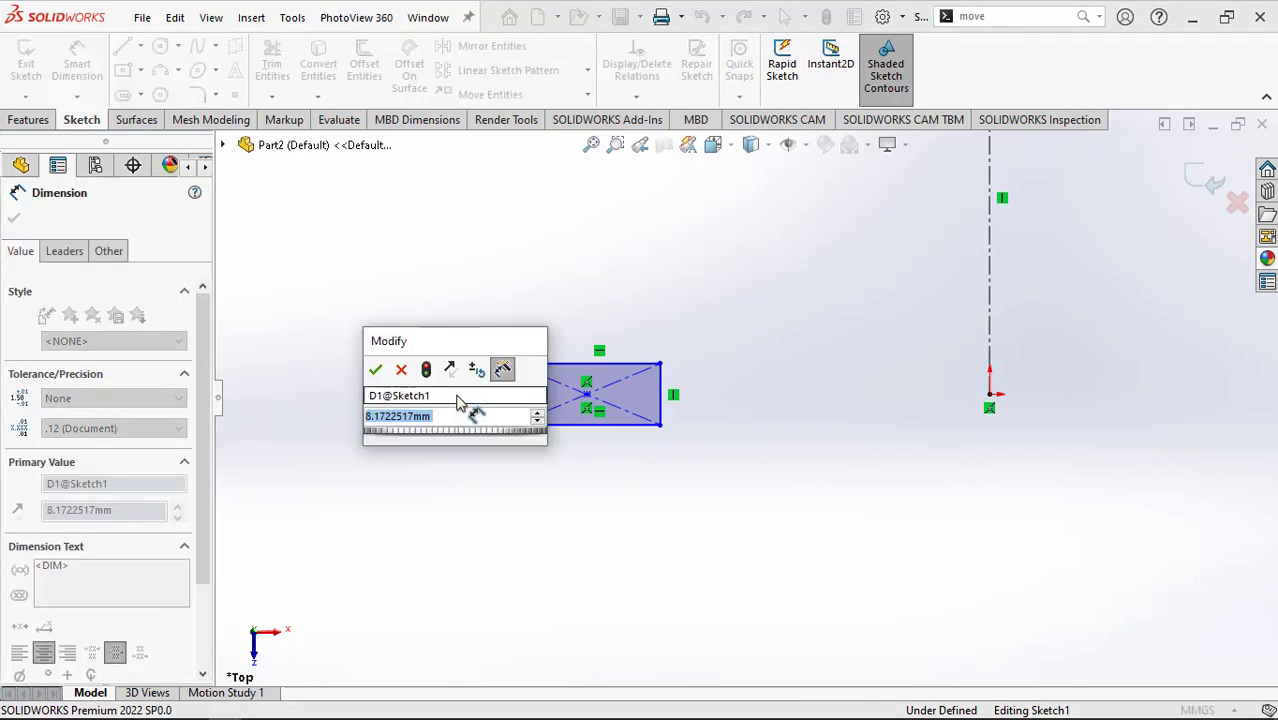
{"action": "type", "text": "1.5"}
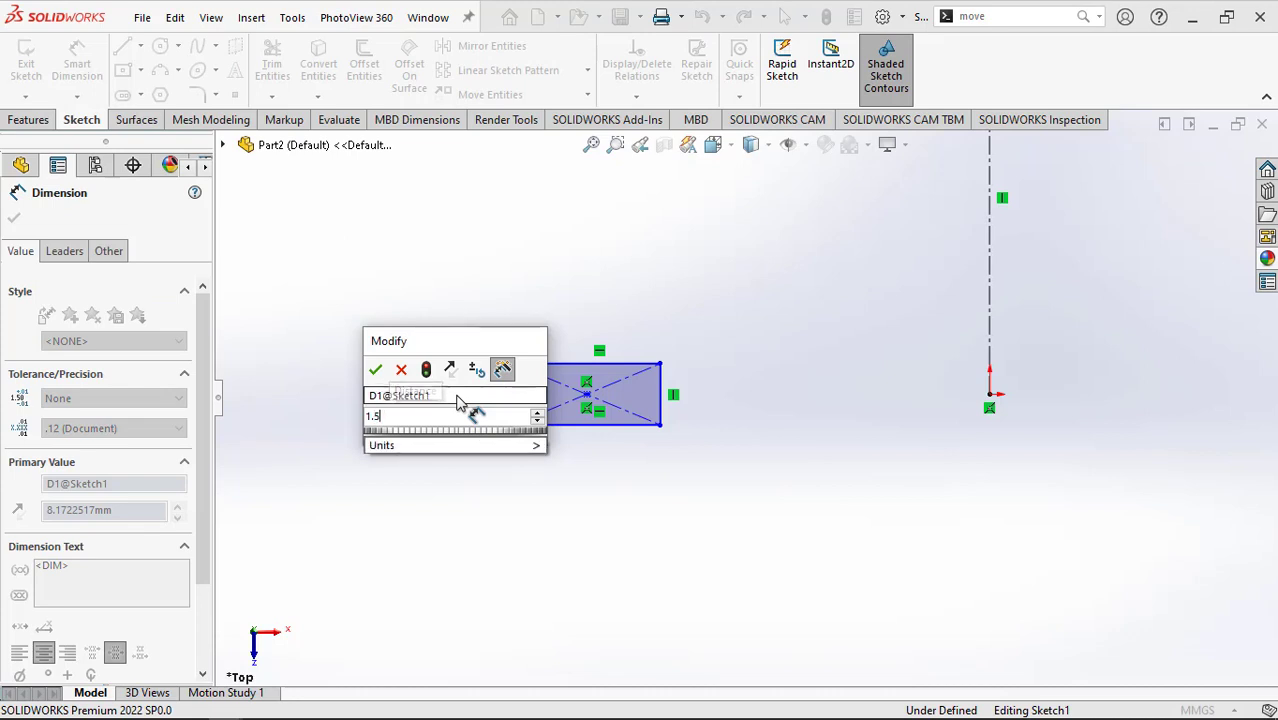
{"action": "key", "text": "Return"}
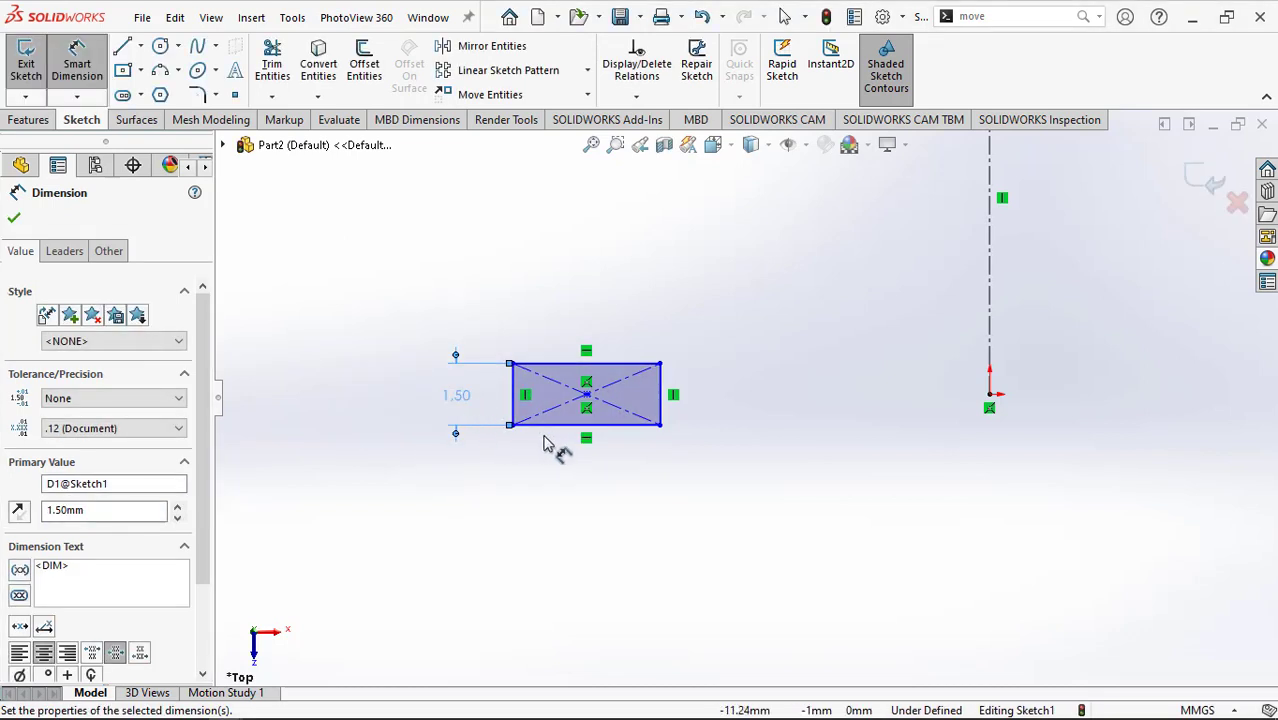
{"action": "left_click", "coordinate": [558, 430]}
{"action": "left_click", "coordinate": [575, 468]}
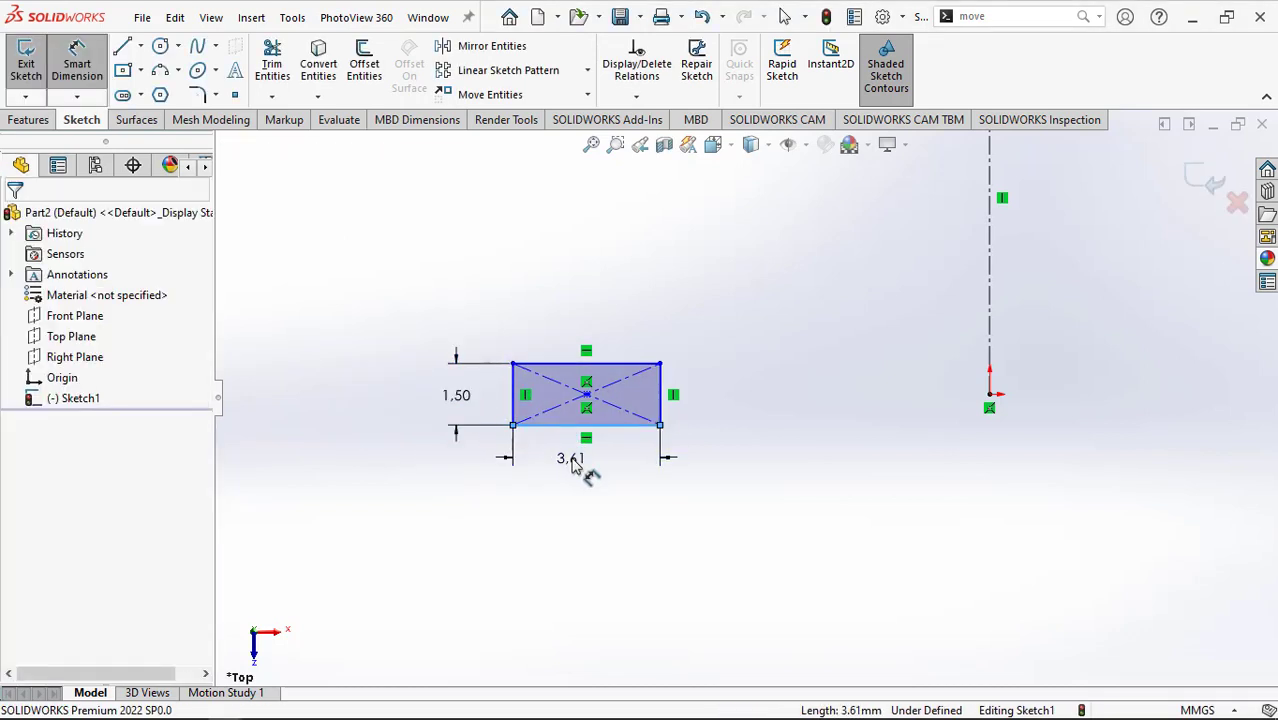
{"action": "type", "text": "2."}
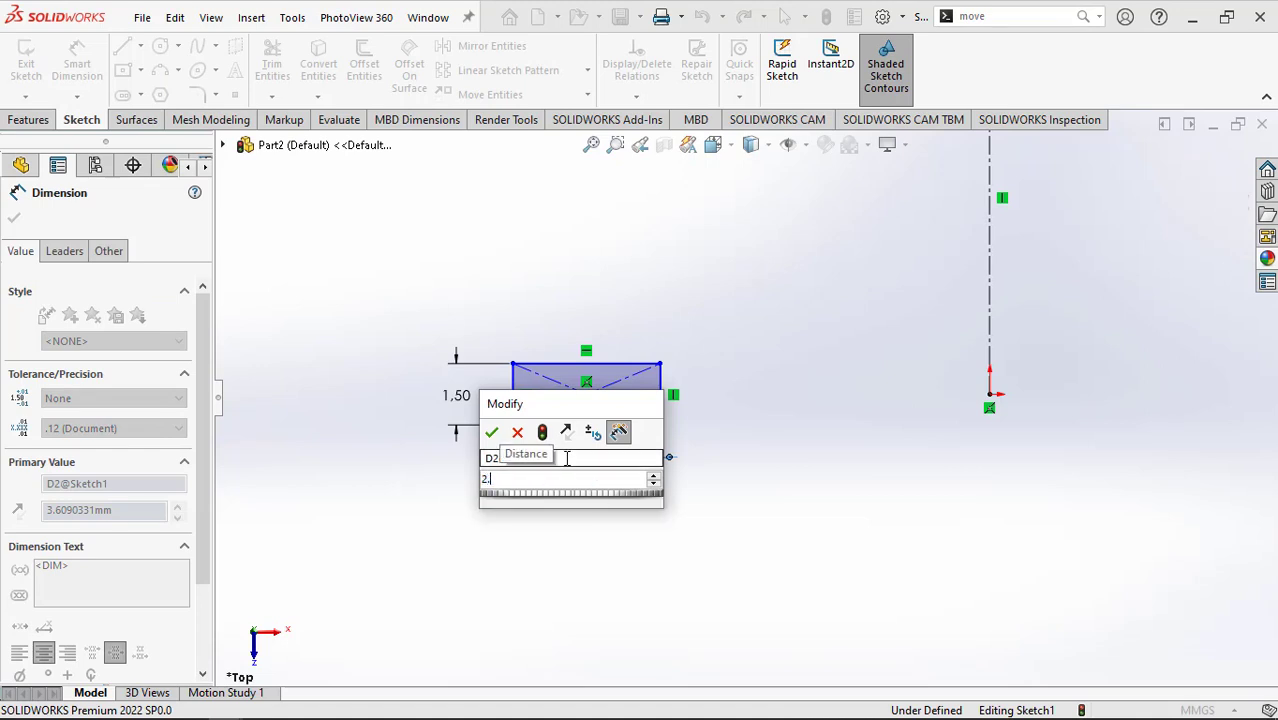
{"action": "type", "text": "5"}
{"action": "key", "text": "Return"}
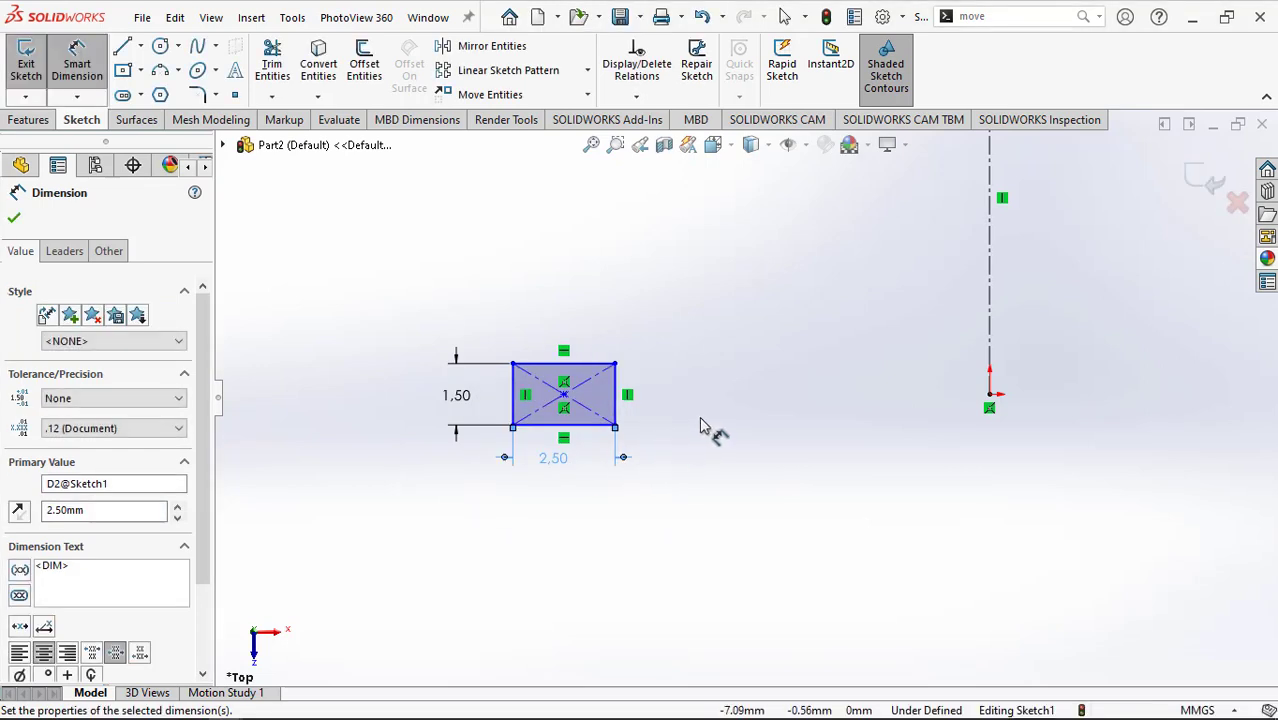
- Set the rectangle's centre 15 mm from the vertical centerline
{"action": "scroll", "coordinate": [710, 427], "scroll_direction": "up", "scroll_amount": 2}
{"action": "left_click", "coordinate": [620, 398]}
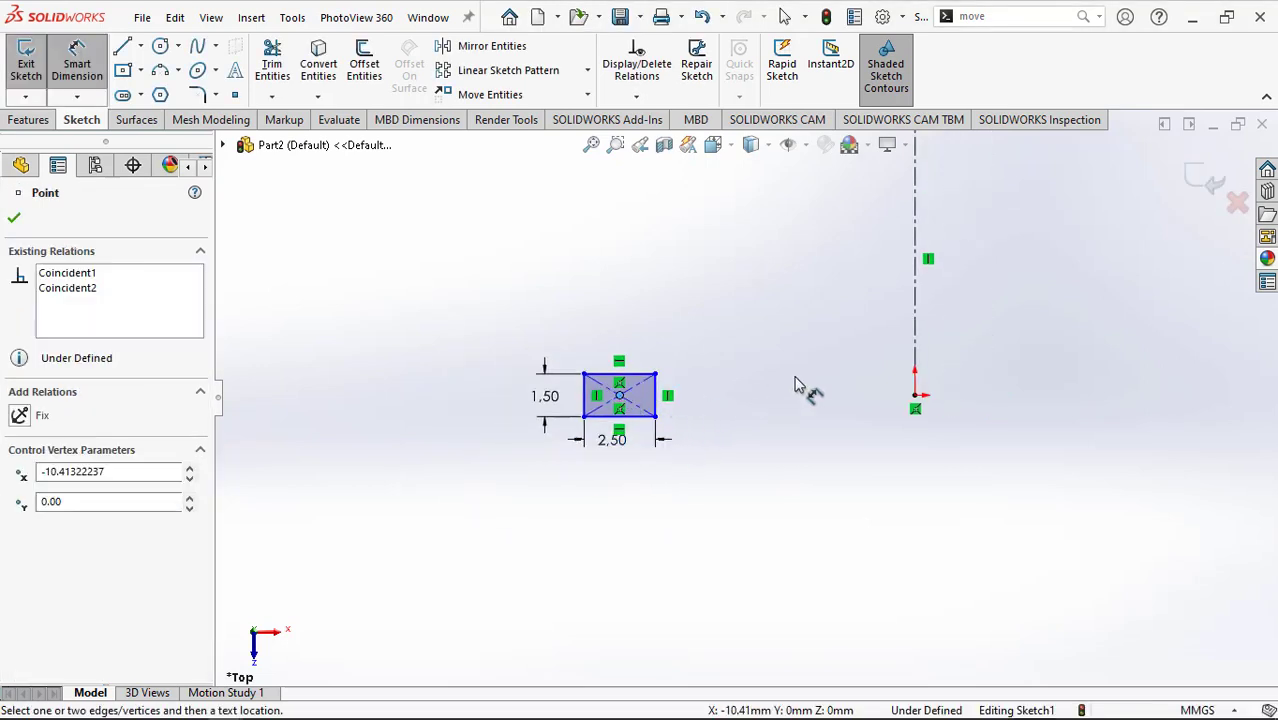
{"action": "left_click", "coordinate": [914, 362]}
{"action": "left_click", "coordinate": [765, 320]}
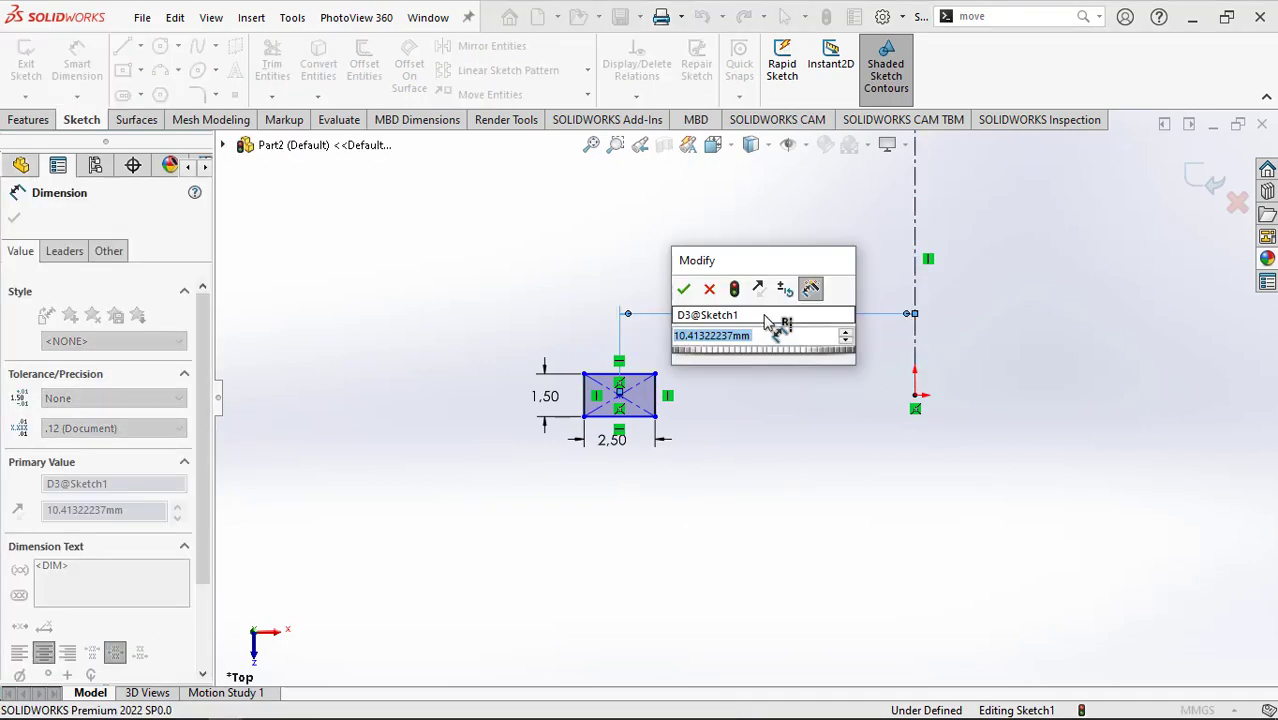
{"action": "type", "text": "15"}
{"action": "key", "text": "Return"}
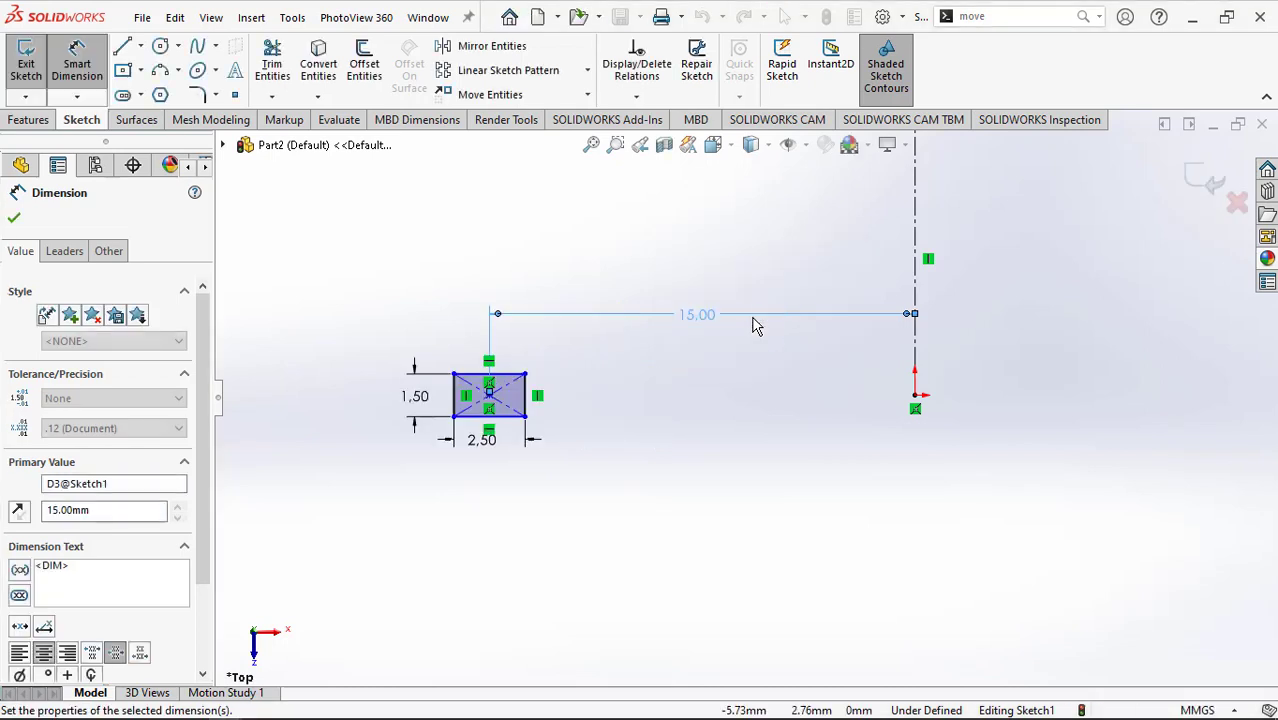
{"action": "scroll", "coordinate": [633, 393], "scroll_direction": "up", "scroll_amount": 3}
{"action": "scroll", "coordinate": [703, 345], "scroll_direction": "up", "scroll_amount": 2}
{"action": "scroll", "coordinate": [720, 390], "scroll_direction": "down", "scroll_amount": 4}
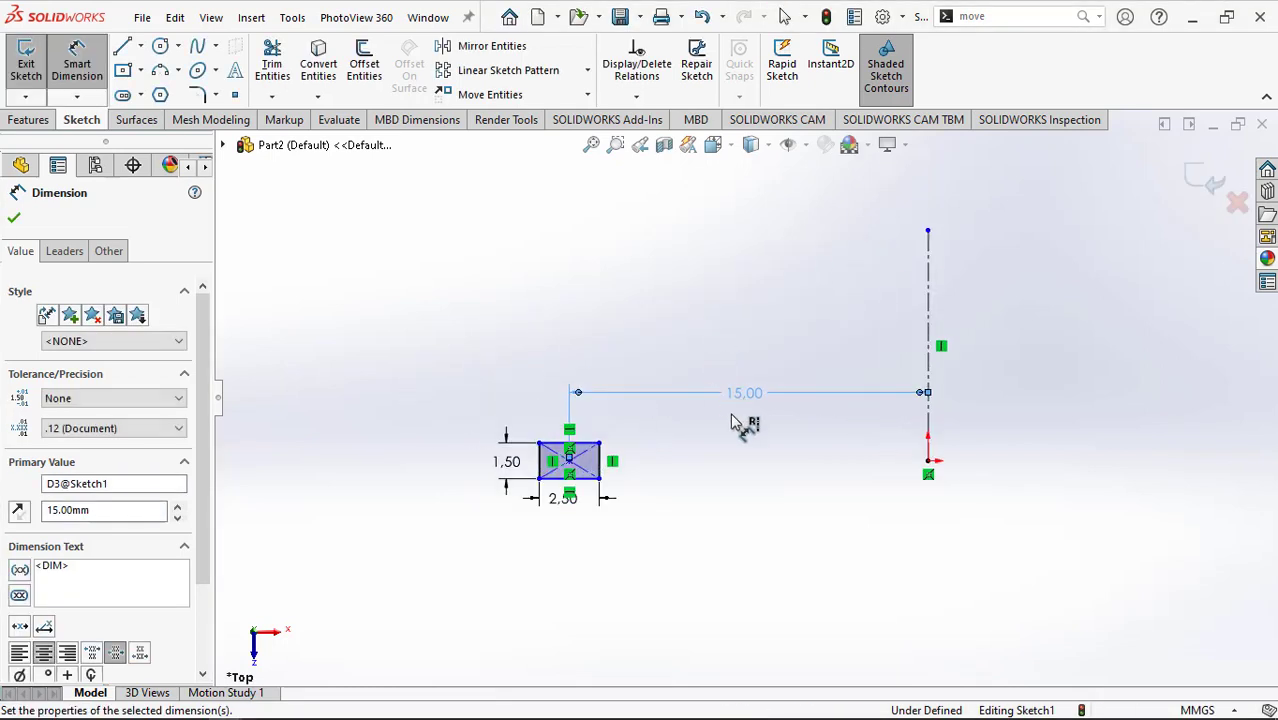
{"action": "scroll", "coordinate": [735, 424], "scroll_direction": "down", "scroll_amount": 1}
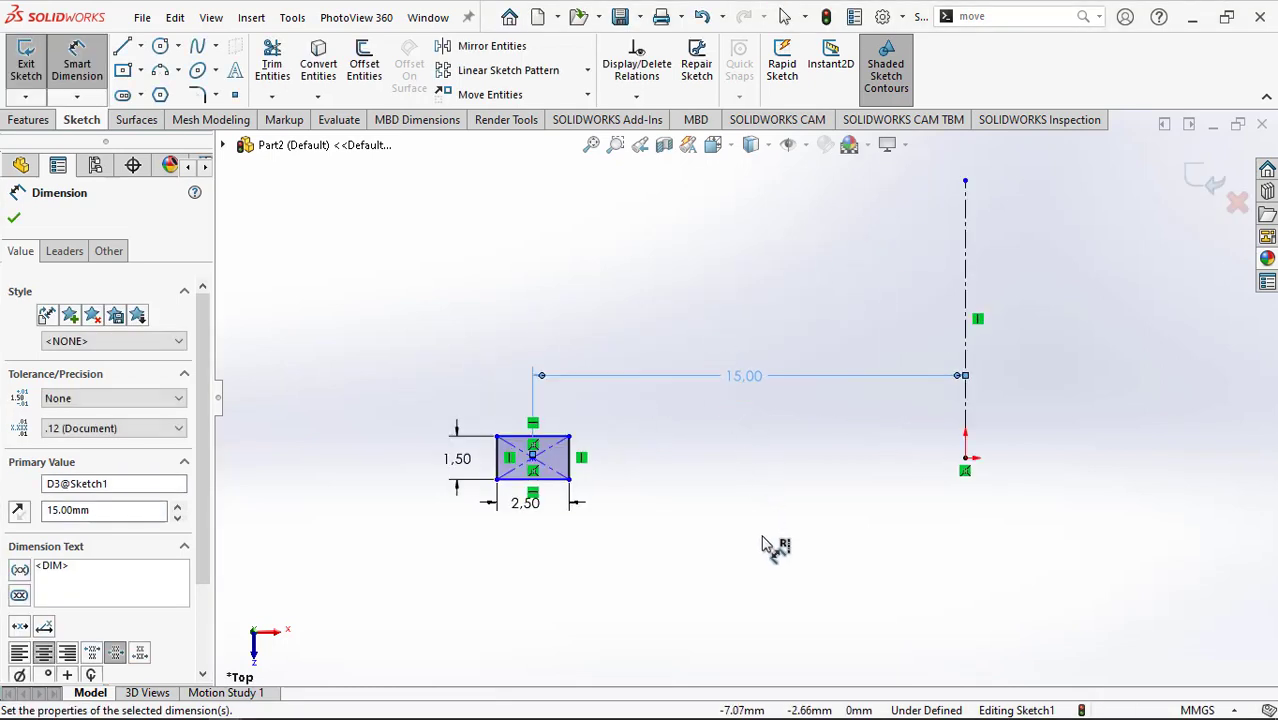
- Apply equal-distance 0.2 mm sketch chamfers to the top-left, top-right, bottom-right and bottom-left rectangle corners
{"action": "left_click", "coordinate": [216, 96]}
{"action": "left_click", "coordinate": [232, 141]}
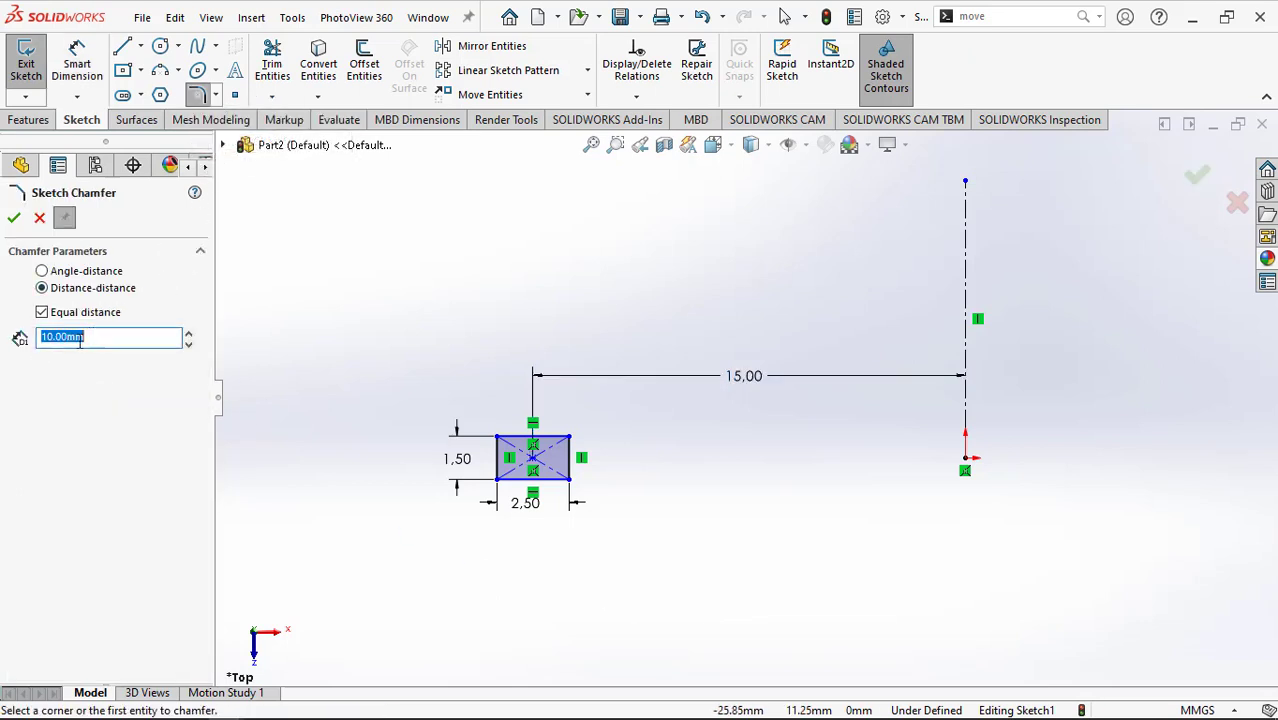
{"action": "type", "text": "0.2"}
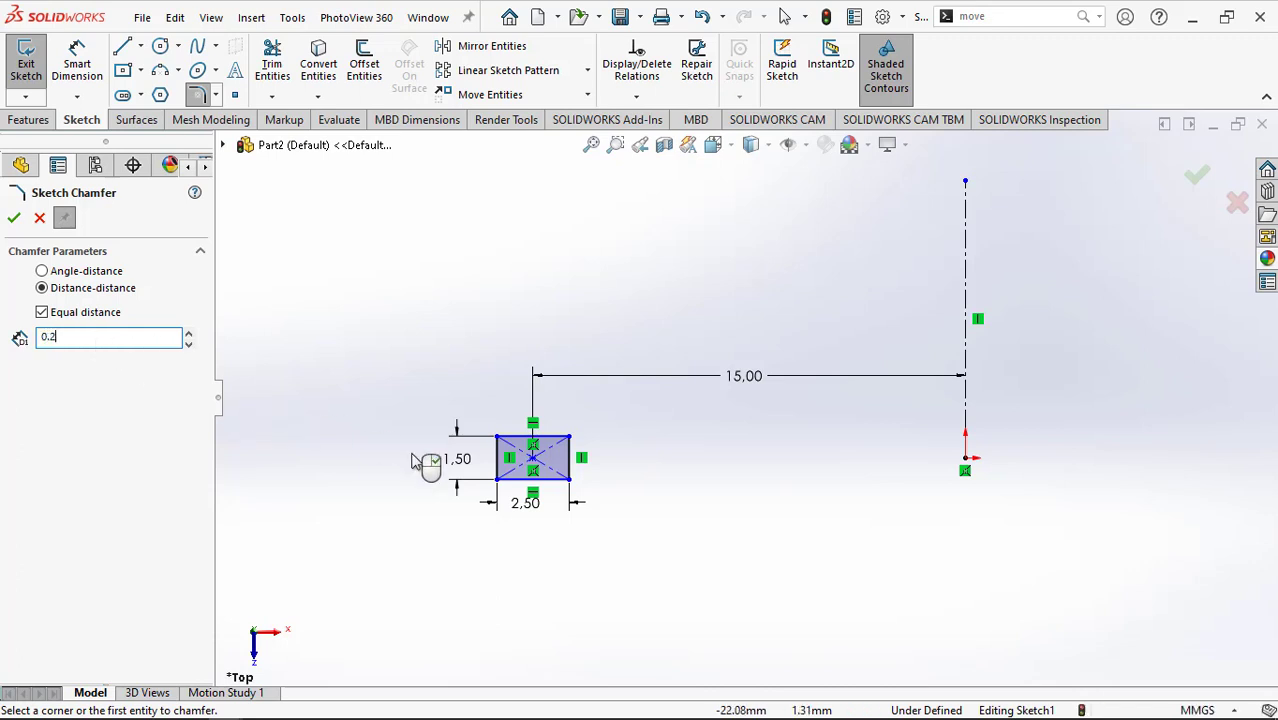
{"action": "scroll", "coordinate": [470, 458], "scroll_direction": "down", "scroll_amount": 1}
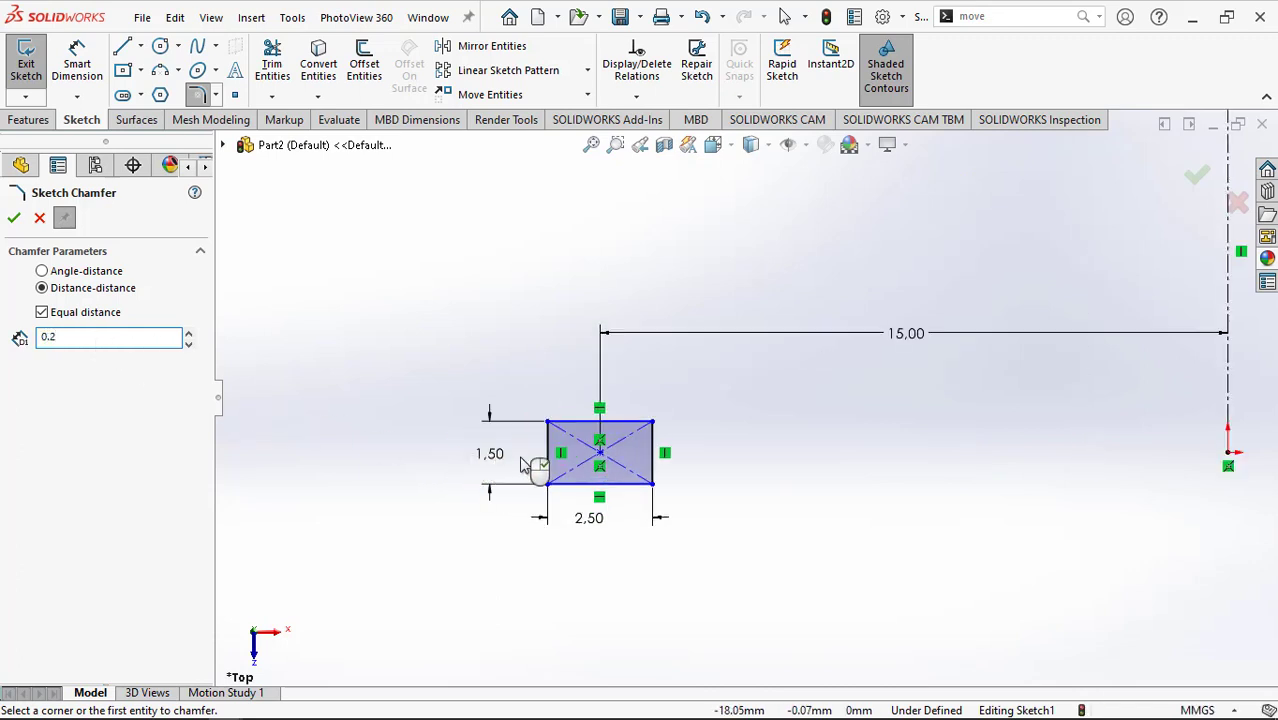
{"action": "scroll", "coordinate": [596, 480], "scroll_direction": "down", "scroll_amount": 1}
{"action": "scroll", "coordinate": [596, 480], "scroll_direction": "down", "scroll_amount": 2}
{"action": "left_click", "coordinate": [538, 347]}
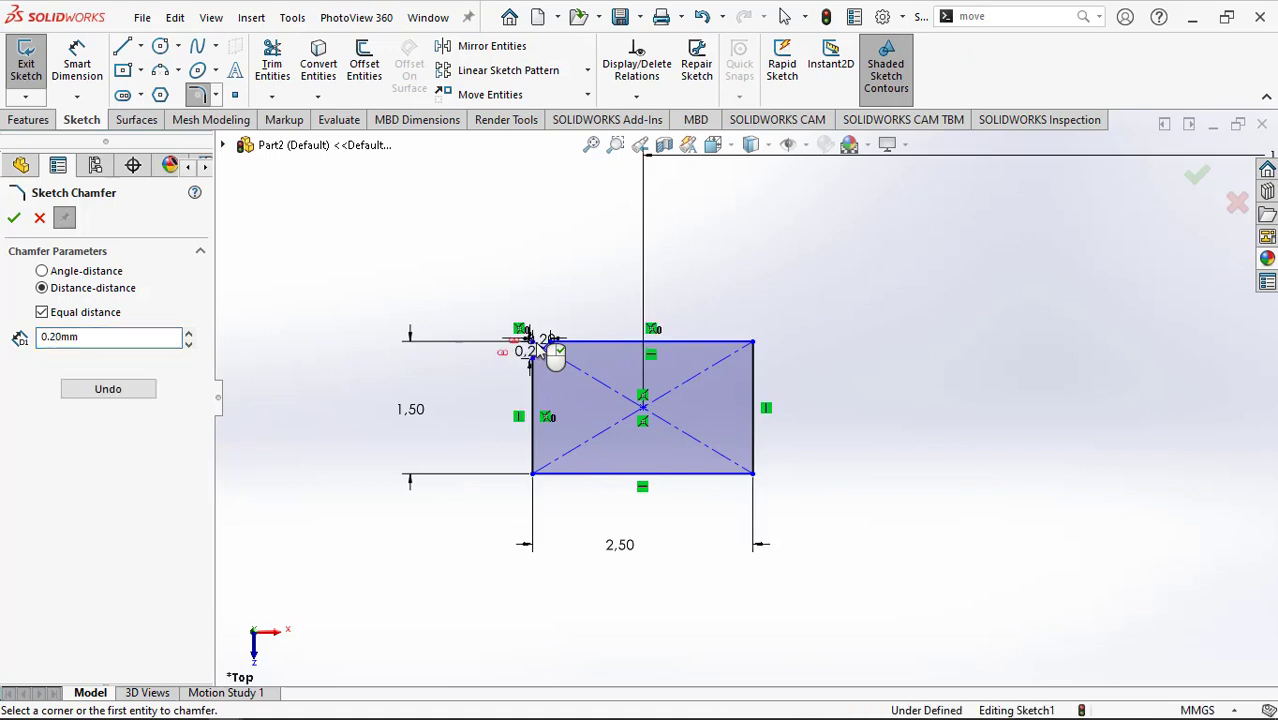
{"action": "left_click", "coordinate": [753, 343]}
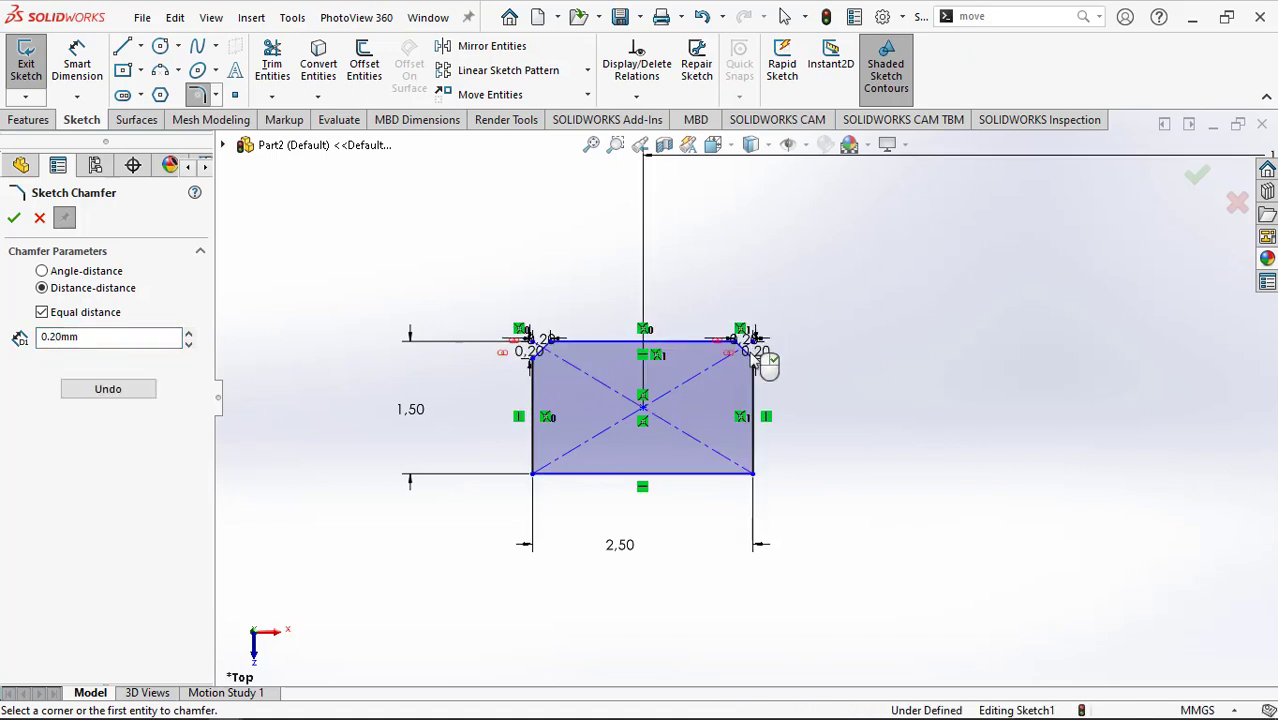
{"action": "left_click", "coordinate": [754, 475]}
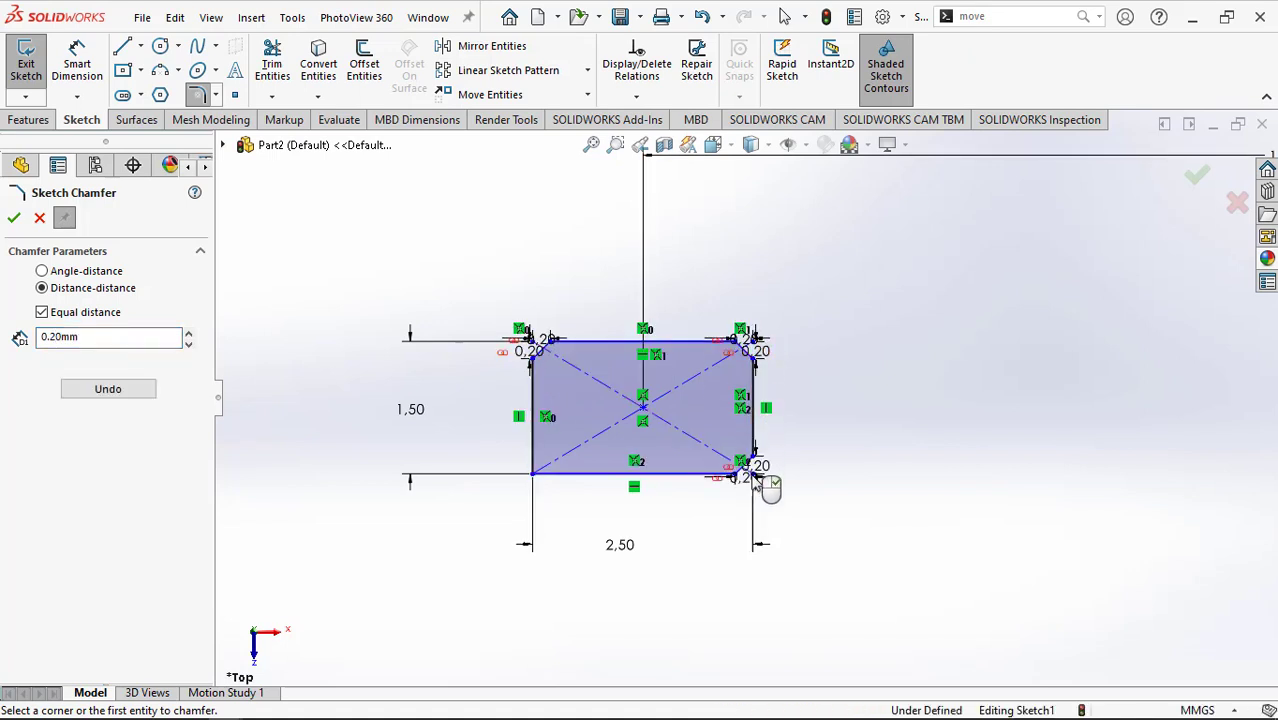
{"action": "left_click", "coordinate": [535, 473]}
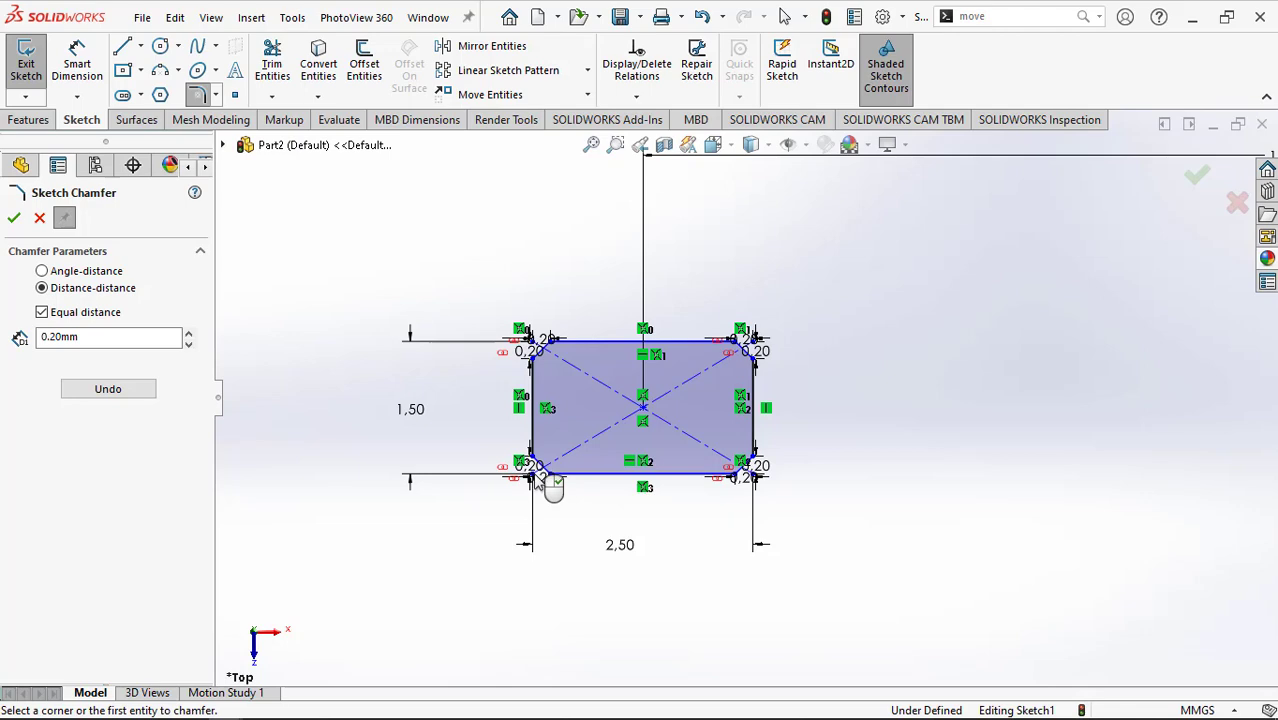
{"action": "left_click", "coordinate": [14, 218]}
{"action": "scroll", "coordinate": [640, 410], "scroll_direction": "up", "scroll_amount": 2}
{"action": "scroll", "coordinate": [607, 436], "scroll_direction": "up", "scroll_amount": 3}
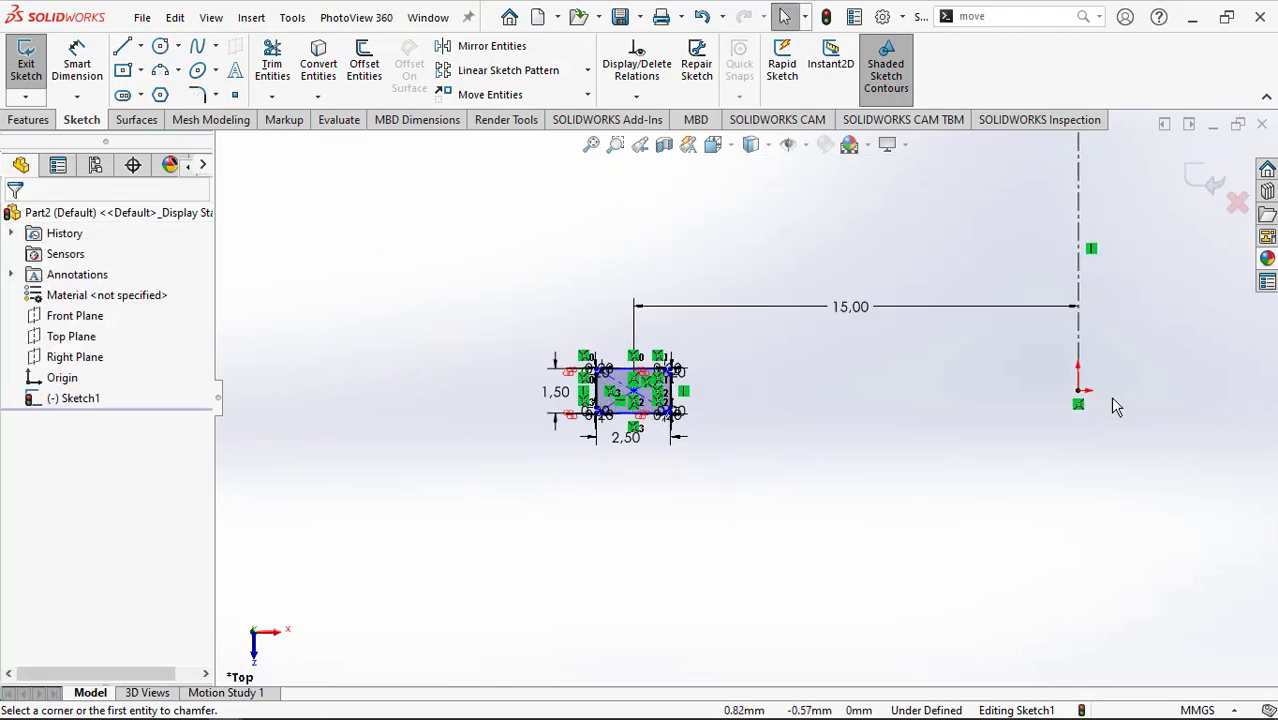
- Revolve the chamfered profile 360° Blind about the vertical centerline into the solid ring Revolve2
{"action": "left_click", "coordinate": [30, 120]}
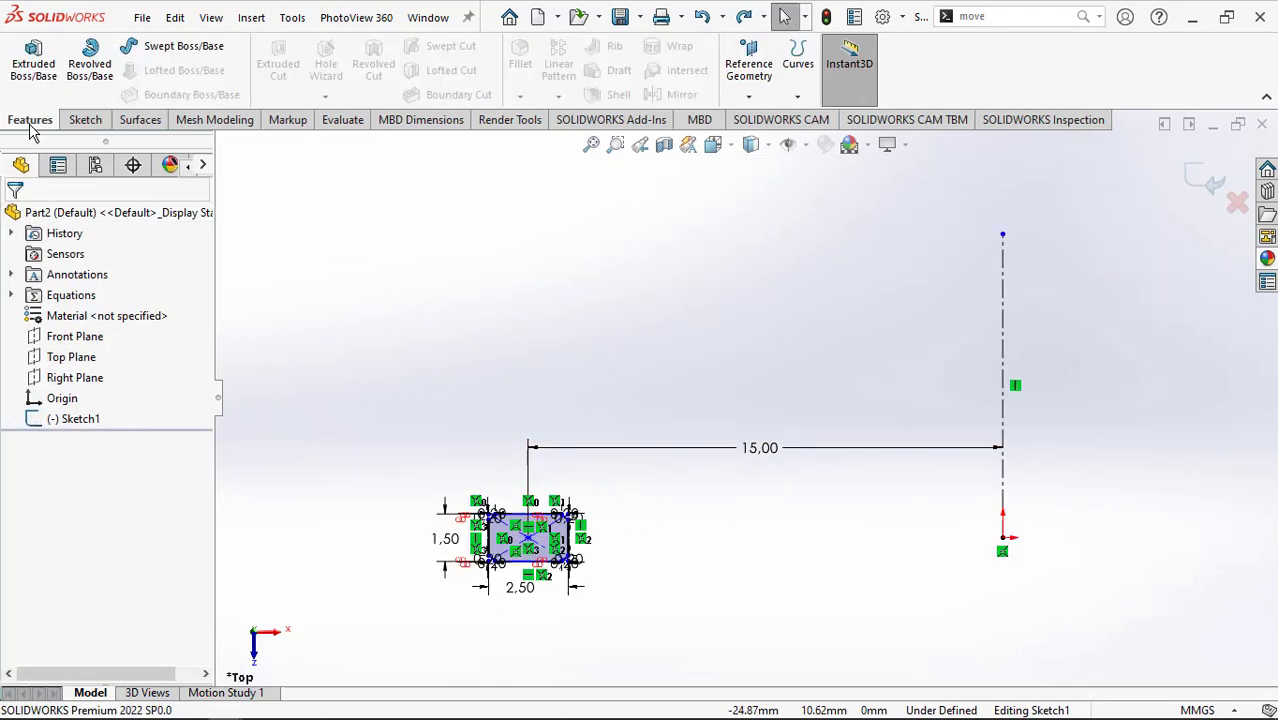
{"action": "left_click", "coordinate": [83, 80]}
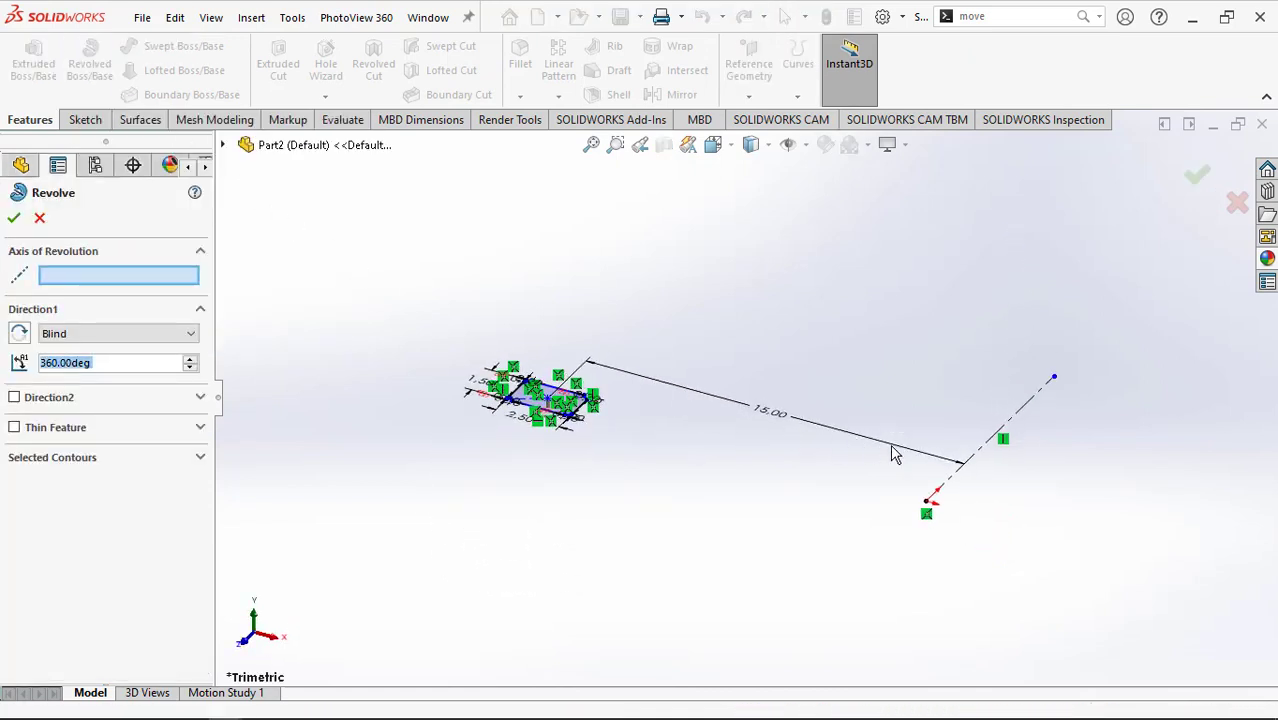
{"action": "left_click", "coordinate": [977, 458]}
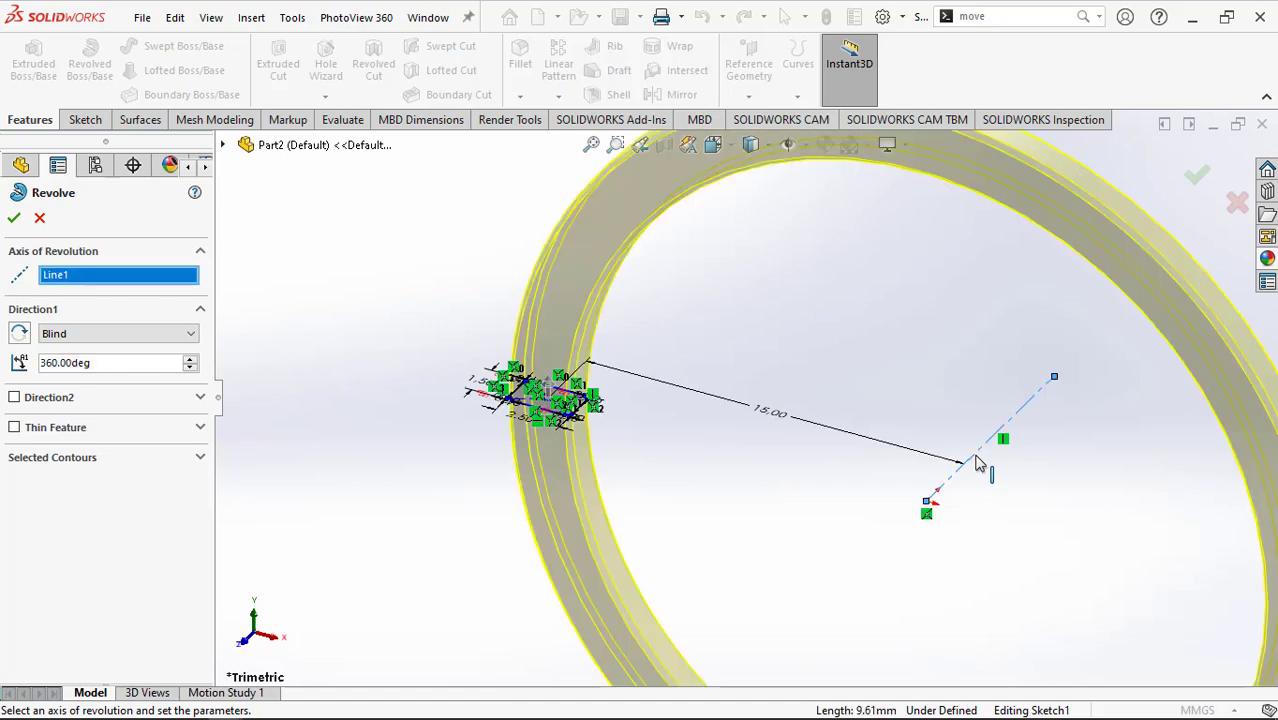
{"action": "scroll", "coordinate": [845, 460], "scroll_direction": "up", "scroll_amount": 1}
{"action": "scroll", "coordinate": [968, 584], "scroll_direction": "up", "scroll_amount": 1}
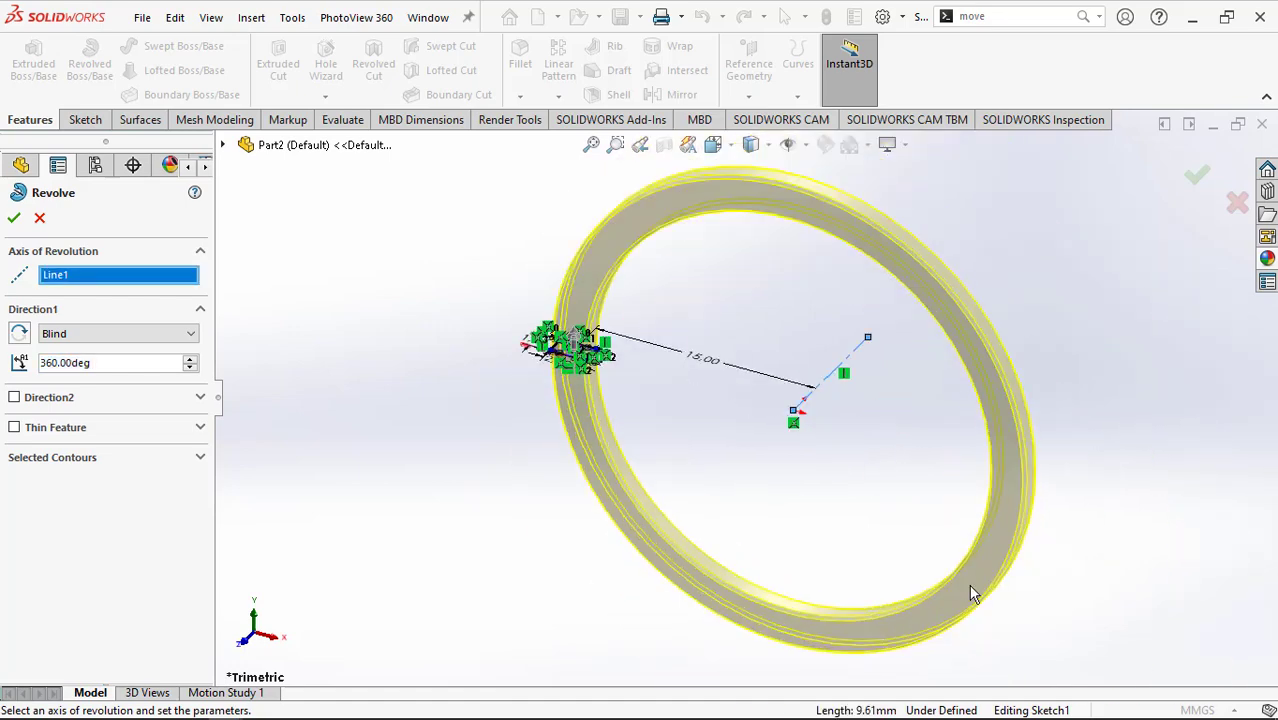
{"action": "left_click", "coordinate": [15, 219]}
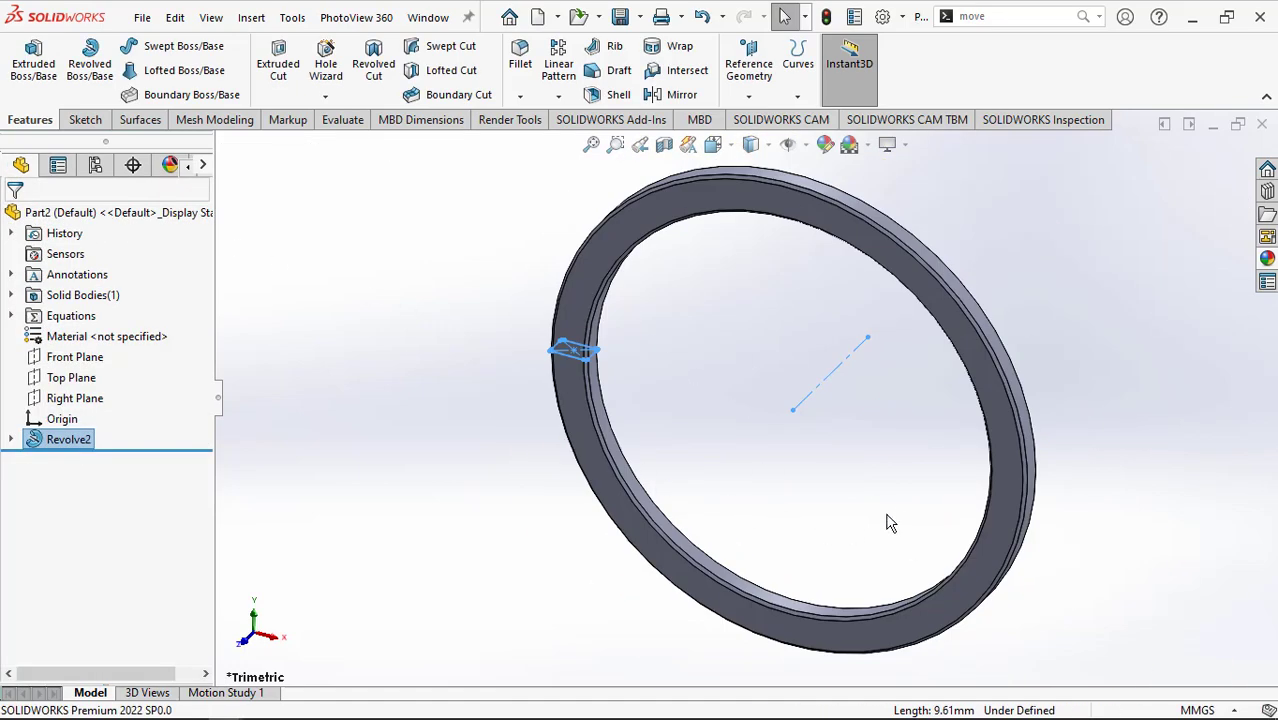
{"action": "mouse_move", "coordinate": [869, 505]}
{"action": "middle_mouse_down"}
{"action": "mouse_move", "coordinate": [663, 395]}
{"action": "mouse_move", "coordinate": [830, 360]}
{"action": "middle_mouse_up"}
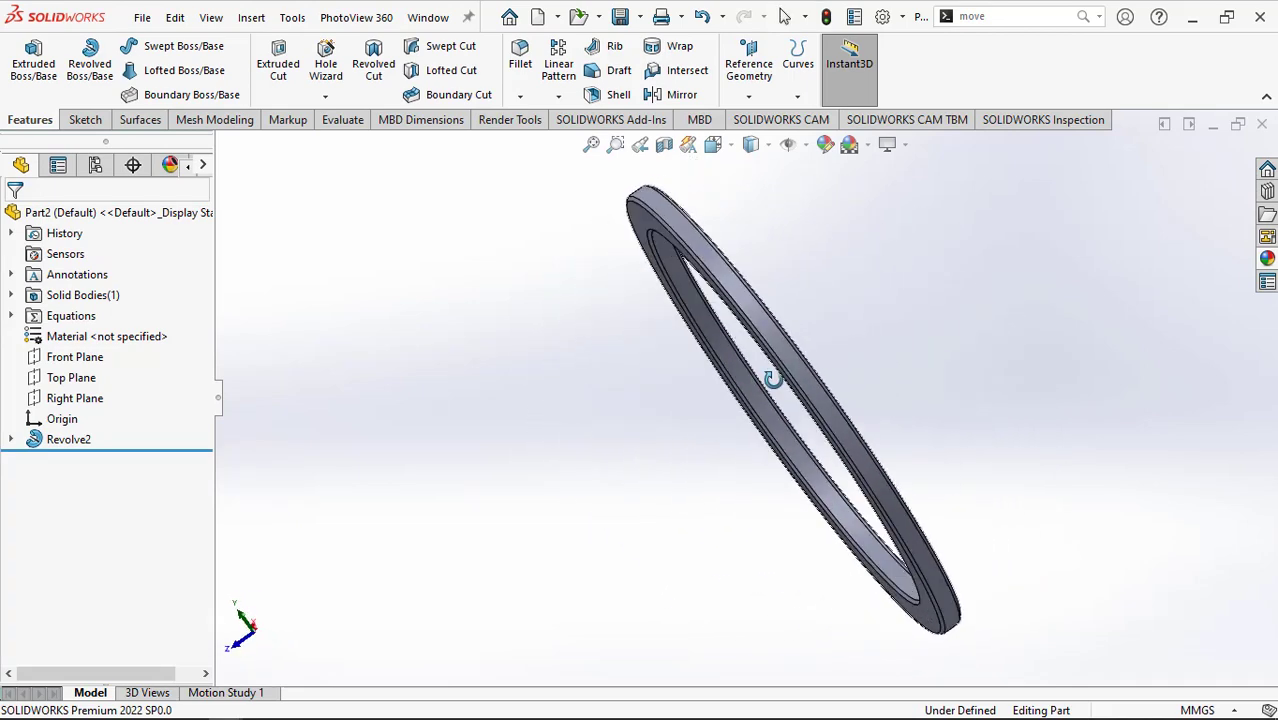
{"action": "scroll", "coordinate": [857, 386], "scroll_direction": "down", "scroll_amount": 2}
{"action": "scroll", "coordinate": [857, 386], "scroll_direction": "up", "scroll_amount": 3}
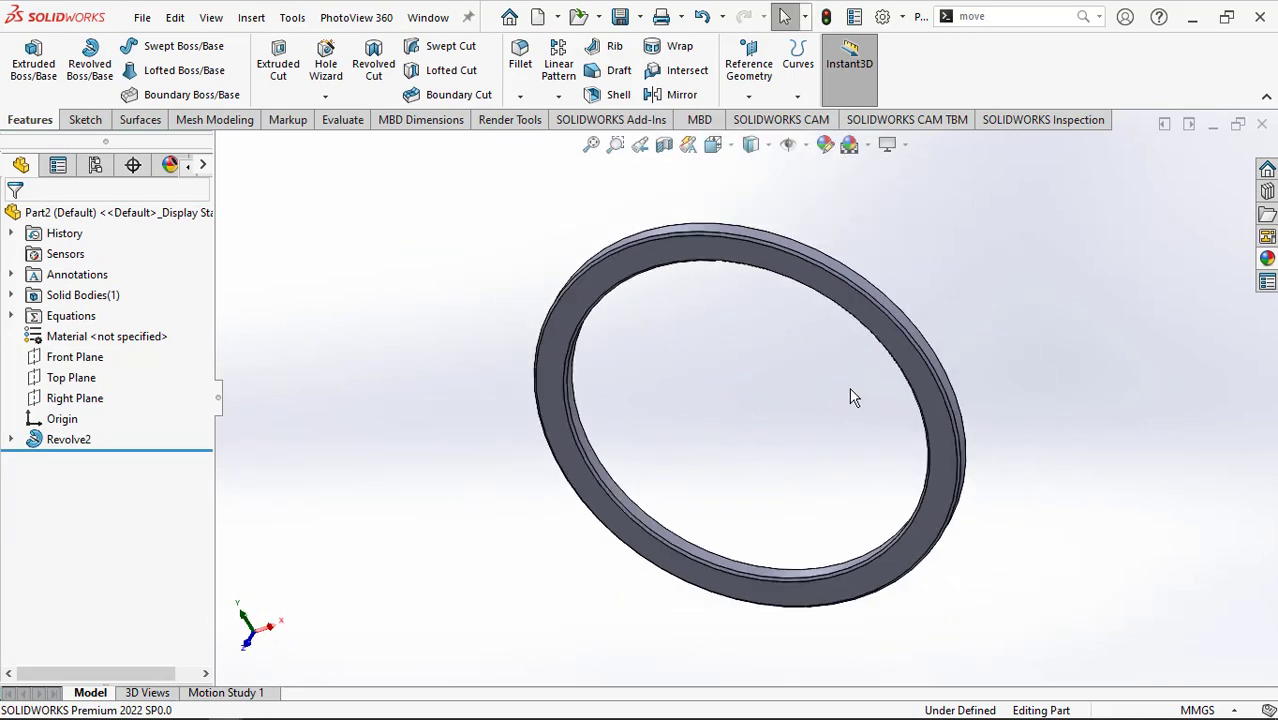
{"action": "scroll", "coordinate": [849, 387], "scroll_direction": "up", "scroll_amount": 1}
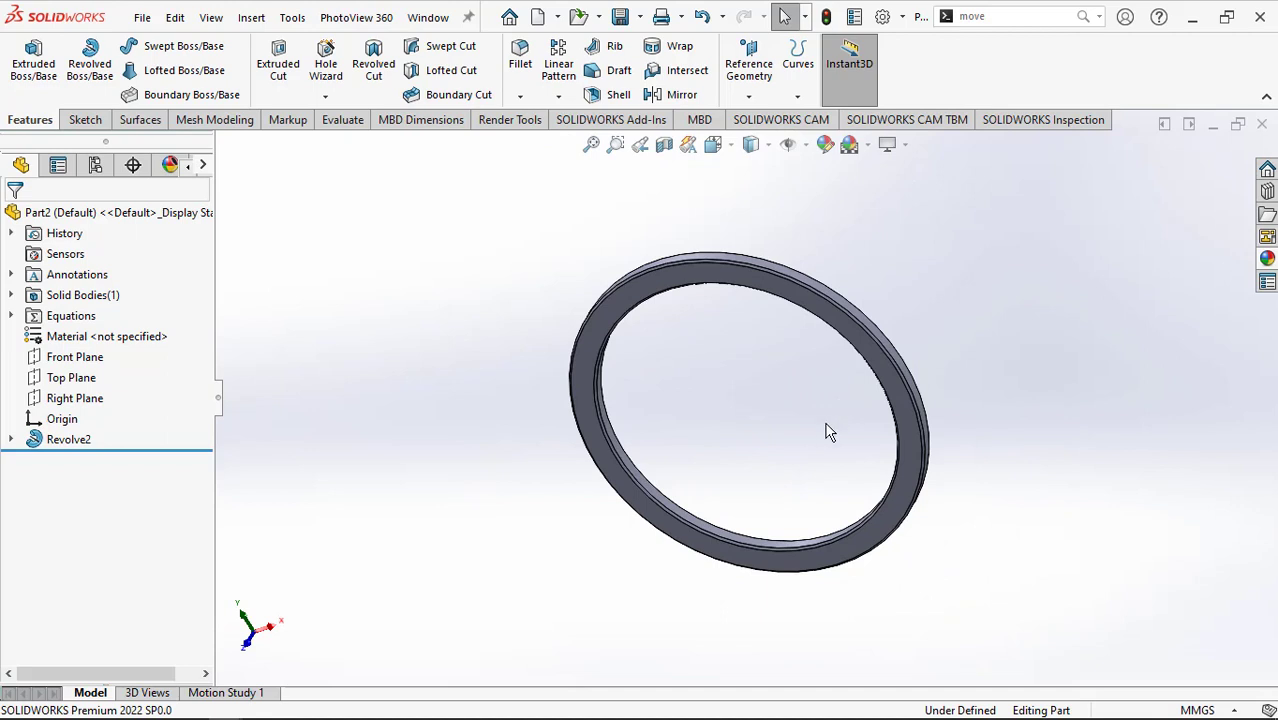
- Use Move/Copy Bodies to make one copy of Revolve2 offset 1.6 mm along Z
{"action": "left_click", "coordinate": [990, 17]}
{"action": "type", "text": "ov"}
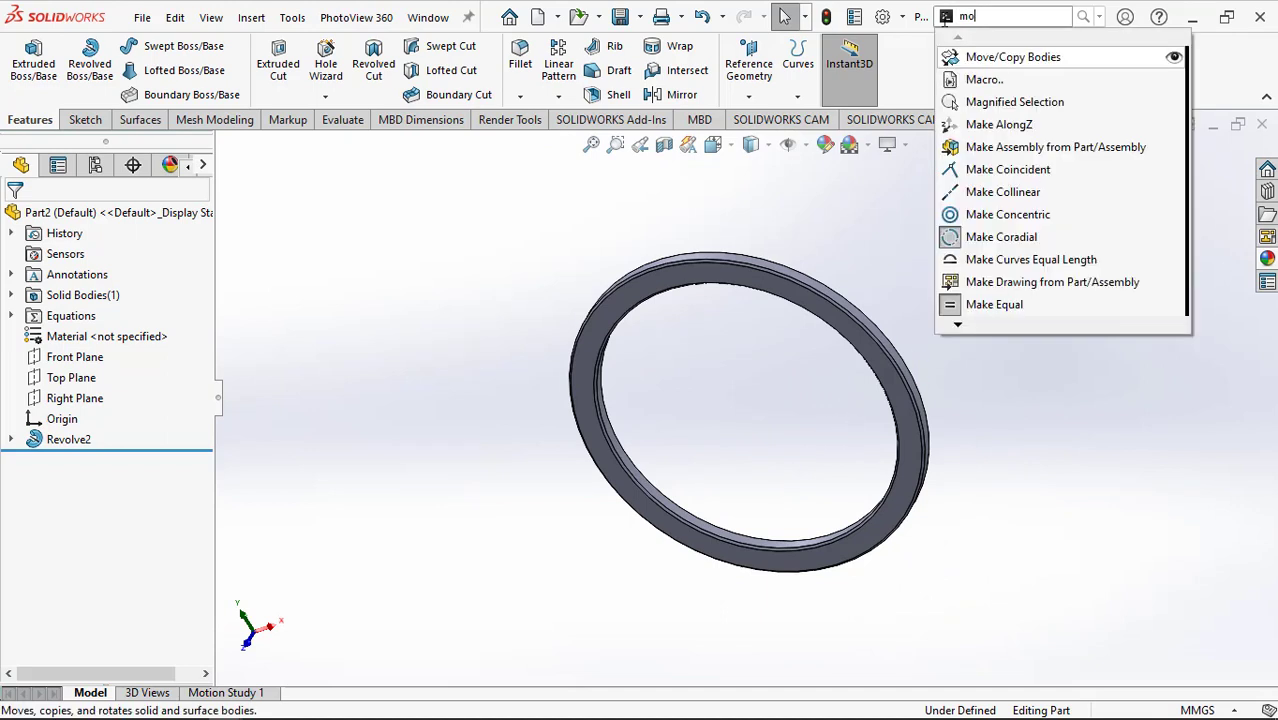
{"action": "type", "text": "e"}
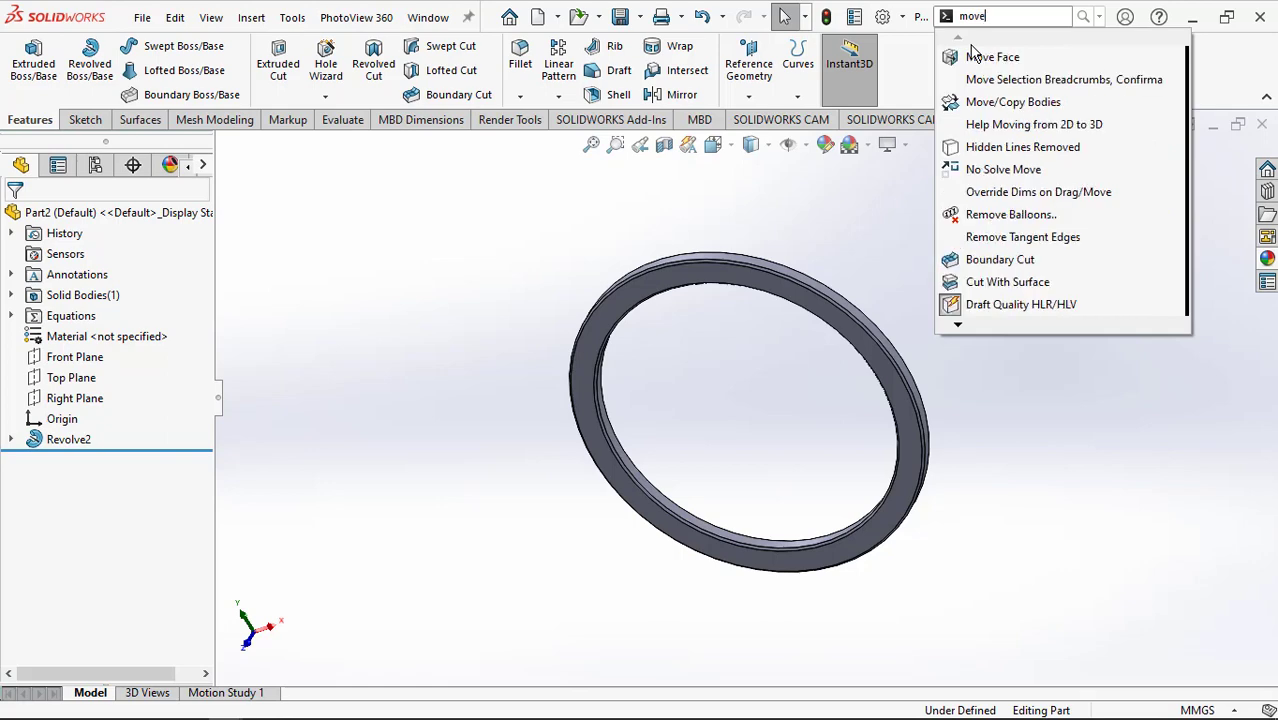
{"action": "left_click", "coordinate": [981, 58]}
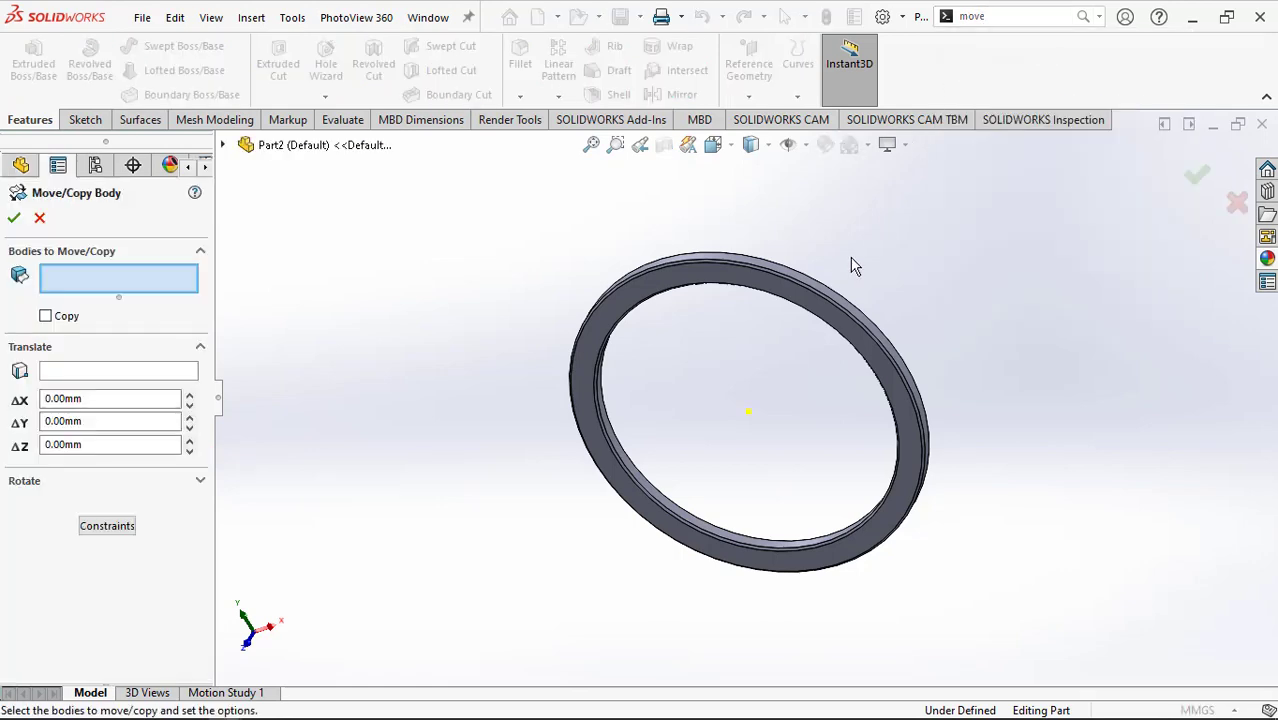
{"action": "middle_click_drag", "start_coordinate": [843, 257], "coordinate": [700, 290]}
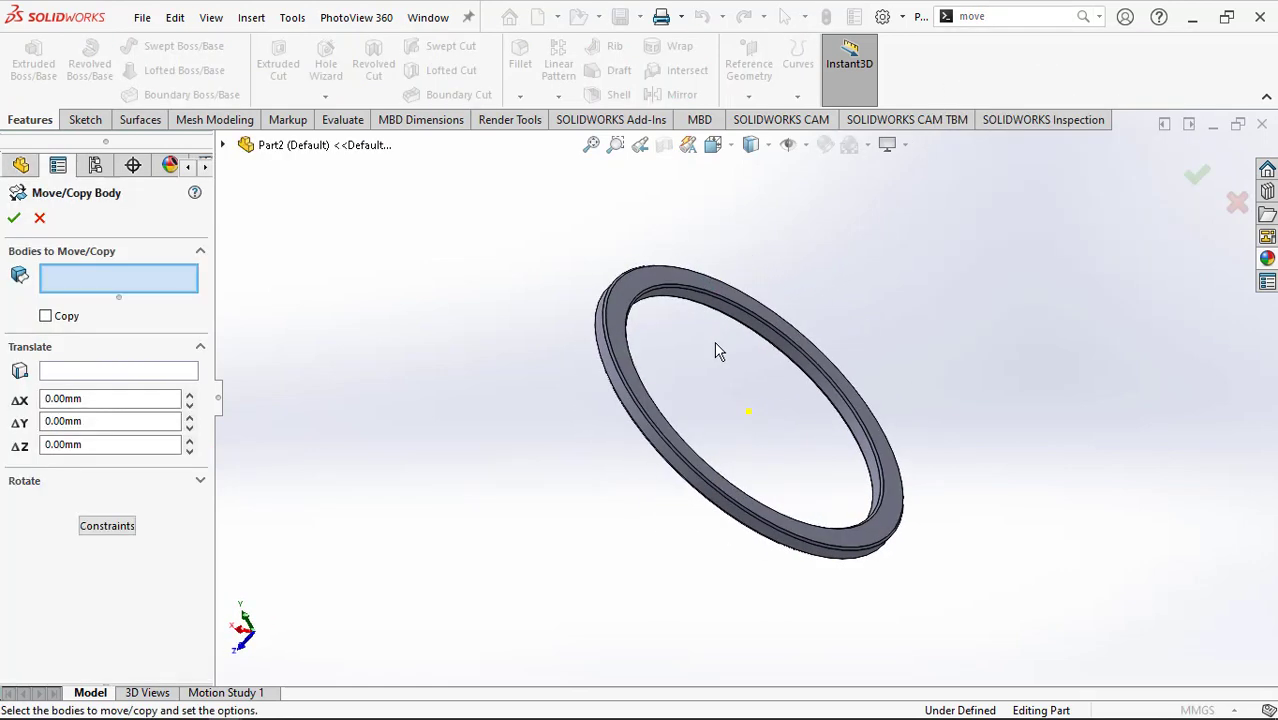
{"action": "left_click", "coordinate": [636, 285]}
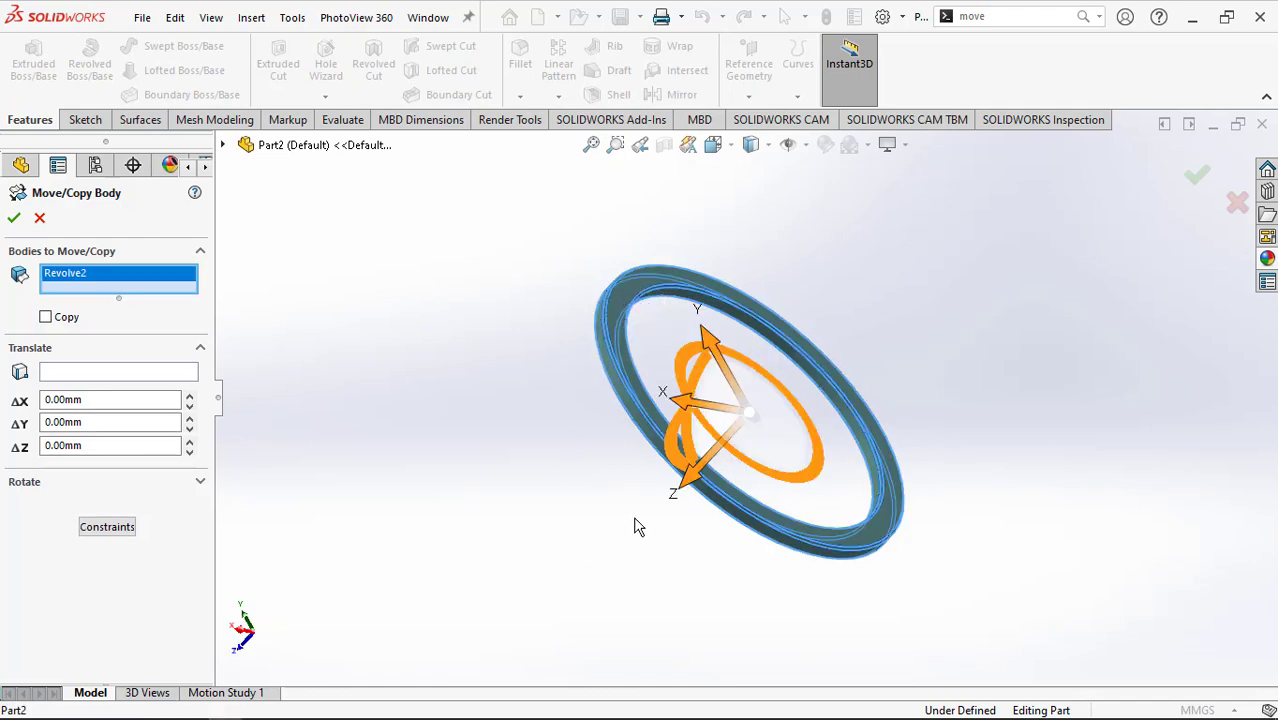
{"action": "mouse_move", "coordinate": [622, 522]}
{"action": "middle_mouse_down"}
{"action": "mouse_move", "coordinate": [636, 487]}
{"action": "mouse_move", "coordinate": [701, 499]}
{"action": "mouse_move", "coordinate": [701, 536]}
{"action": "mouse_move", "coordinate": [678, 540]}
{"action": "middle_mouse_up"}
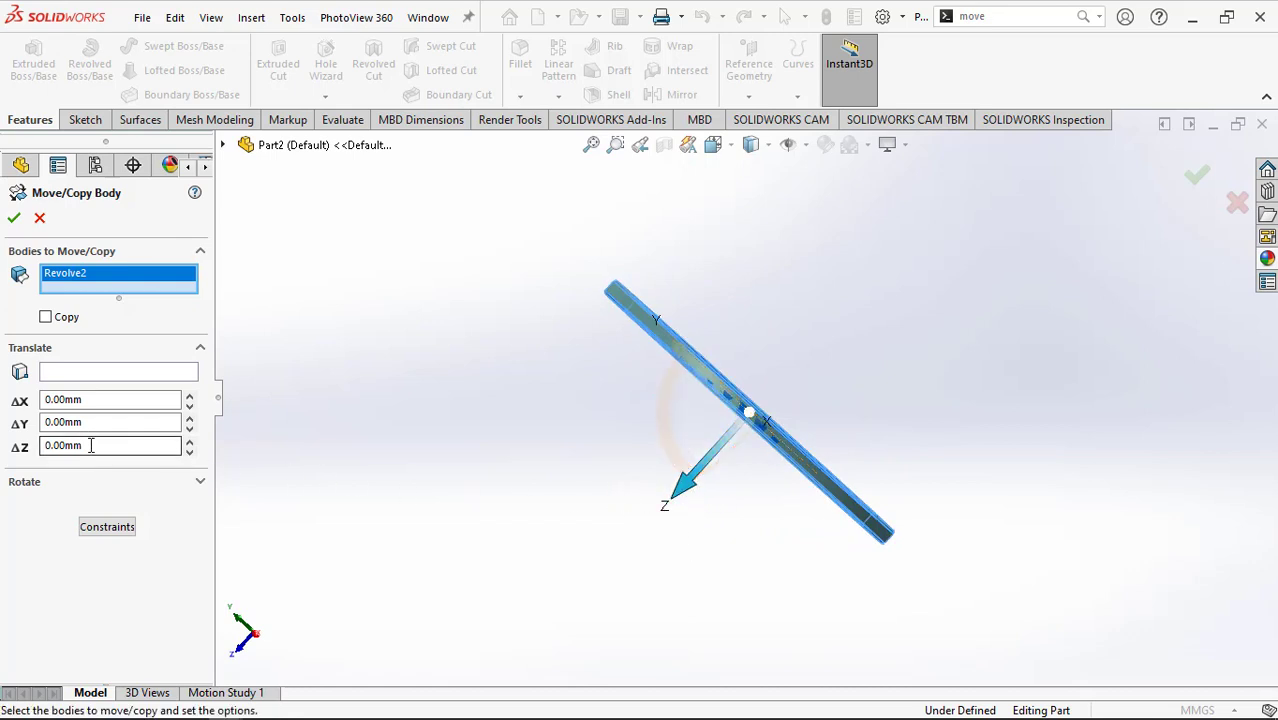
{"action": "left_click_drag", "start_coordinate": [92, 446], "coordinate": [21, 452]}
{"action": "type", "text": "1.6"}
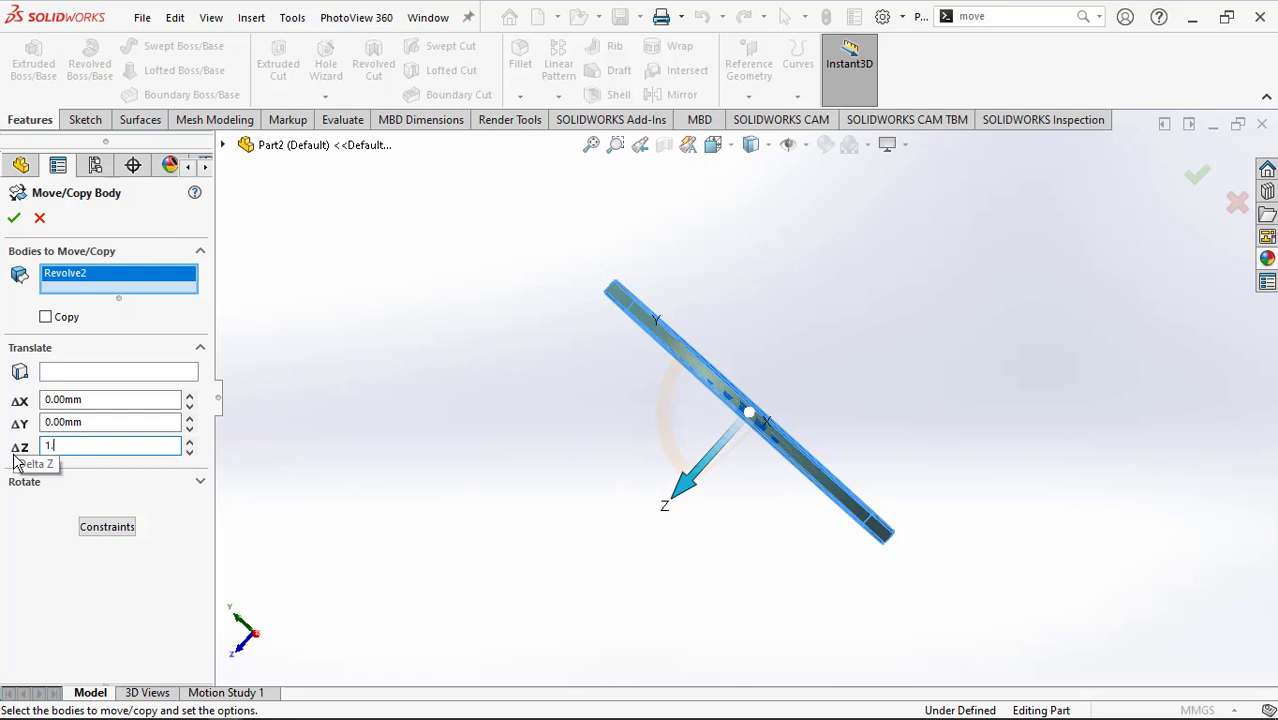
{"action": "left_click", "coordinate": [47, 318]}
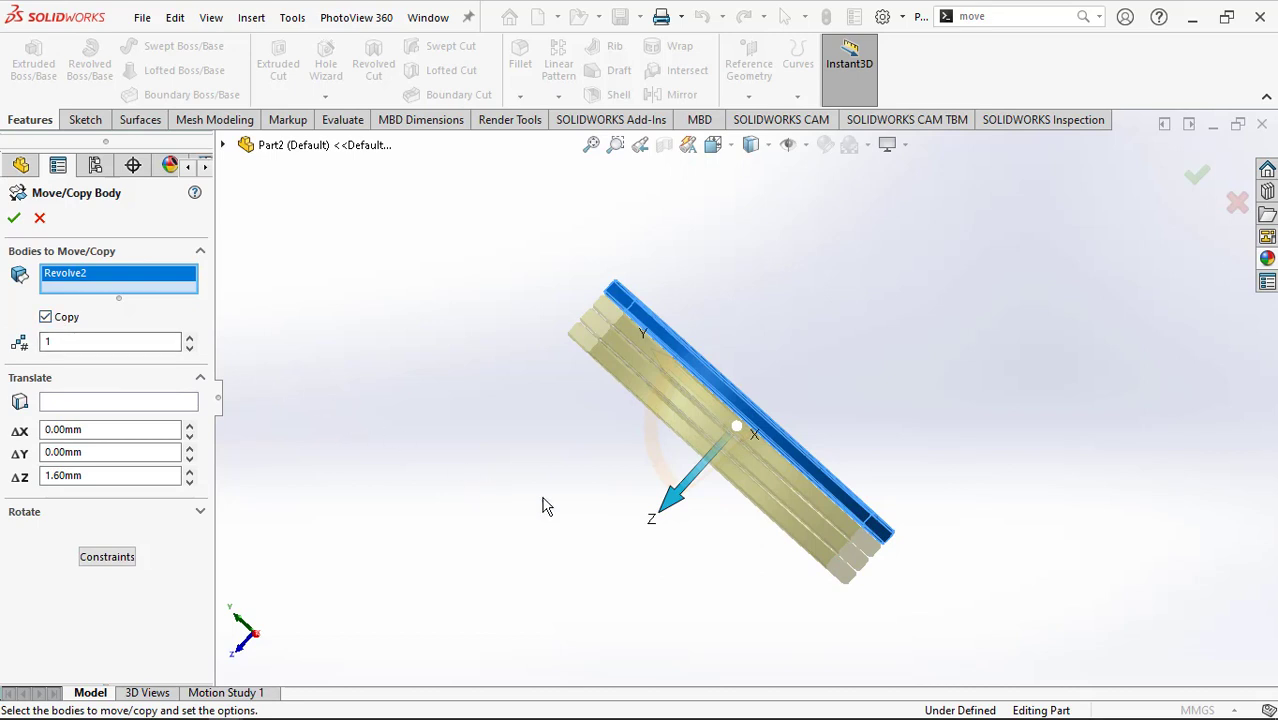
{"action": "left_click", "coordinate": [13, 221]}
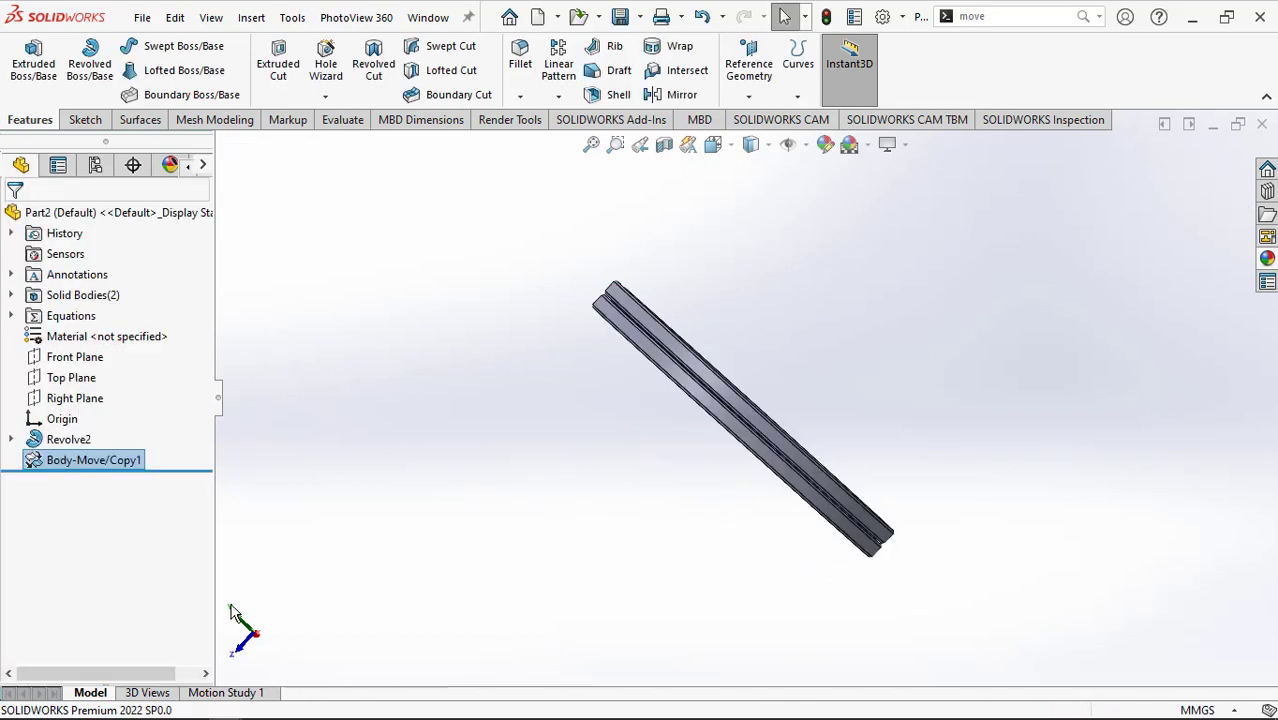
{"action": "left_click", "coordinate": [260, 608]}
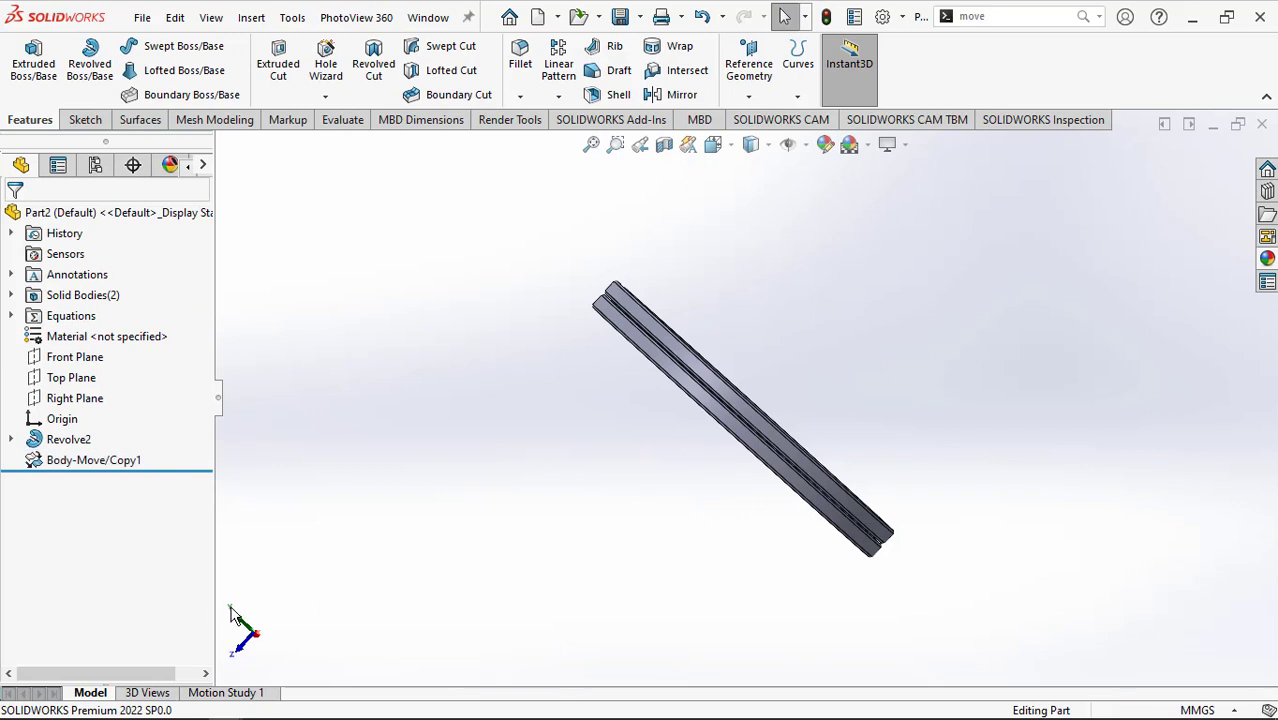
{"action": "scroll", "coordinate": [745, 500], "scroll_direction": "down", "scroll_amount": 3}
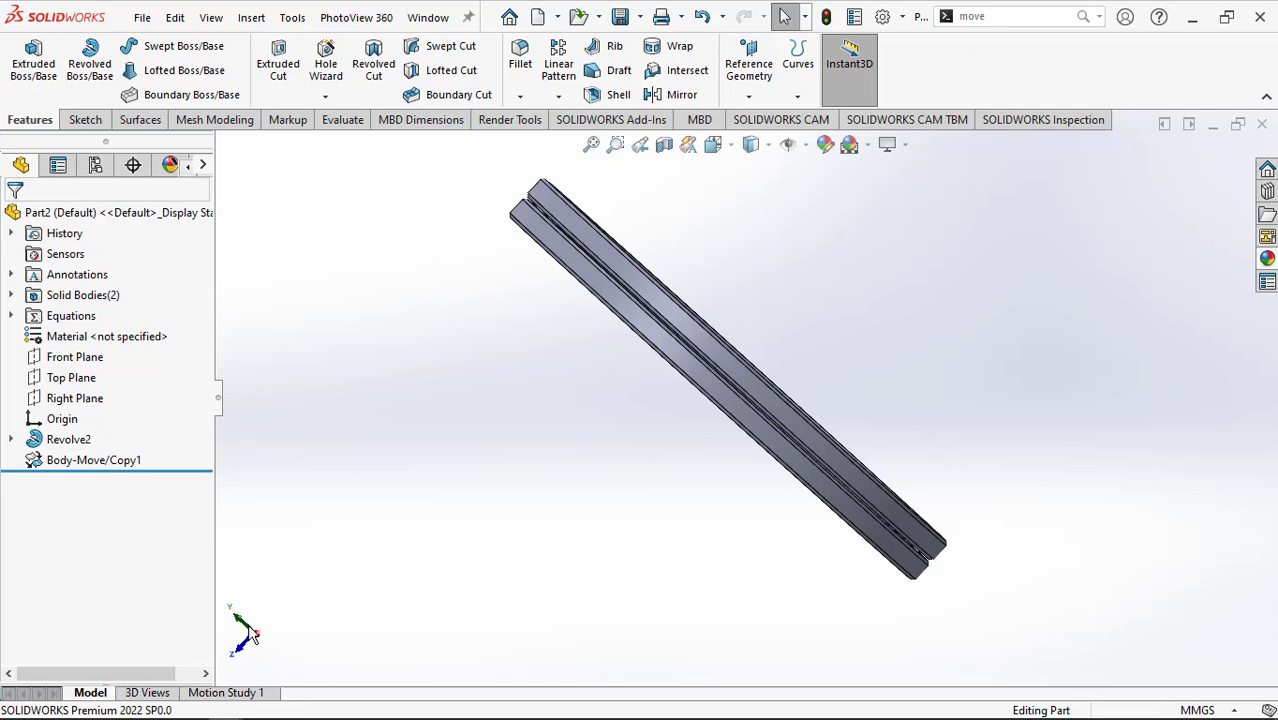
{"action": "left_click", "coordinate": [250, 632]}
{"action": "scroll", "coordinate": [740, 480], "scroll_direction": "down", "scroll_amount": 5}
{"action": "scroll", "coordinate": [787, 350], "scroll_direction": "down", "scroll_amount": 5}
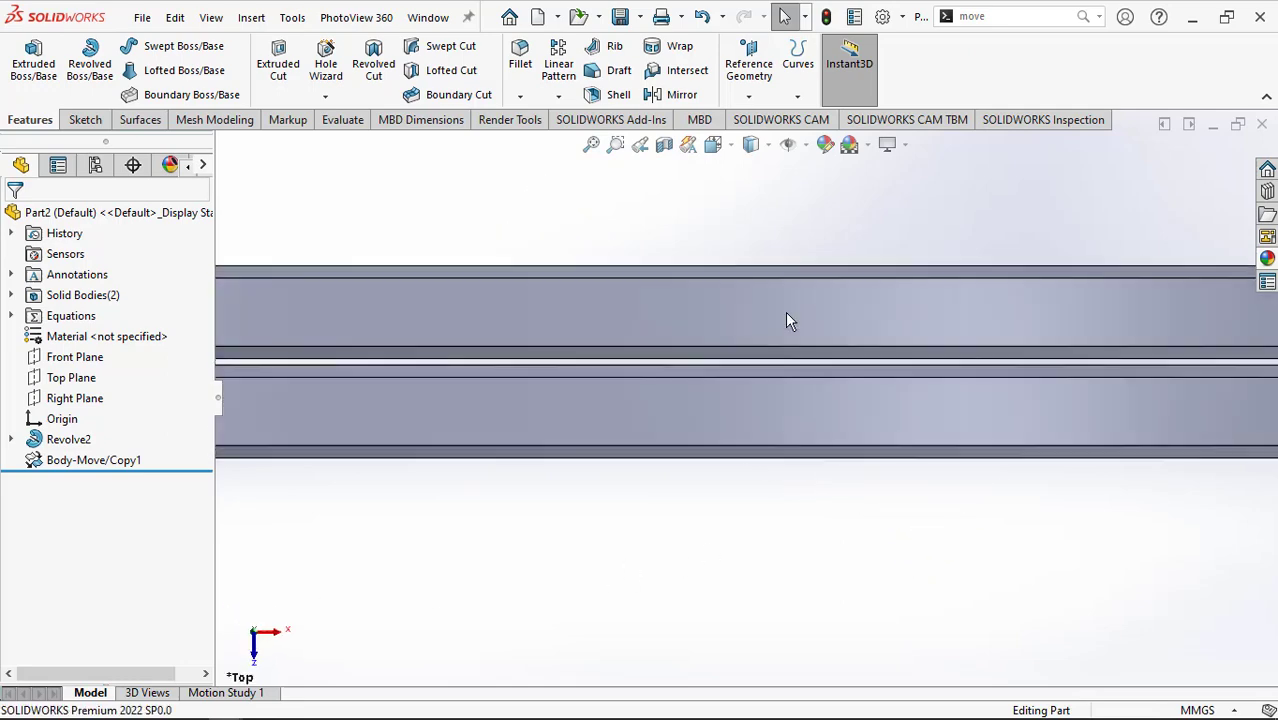
{"action": "scroll", "coordinate": [783, 340], "scroll_direction": "up", "scroll_amount": 4}
{"action": "scroll", "coordinate": [780, 364], "scroll_direction": "up", "scroll_amount": 1}
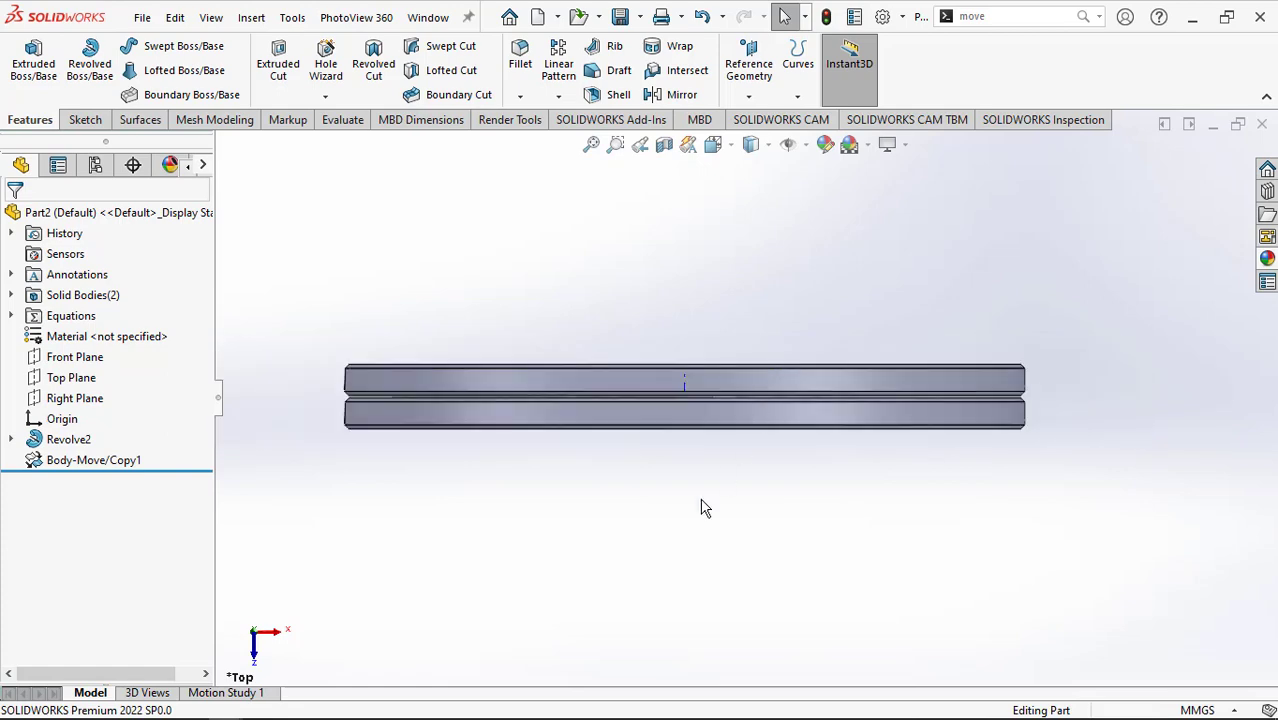
{"action": "middle_click_drag", "start_coordinate": [703, 508], "coordinate": [685, 600]}
{"action": "scroll", "coordinate": [745, 612], "scroll_direction": "up", "scroll_amount": 2}
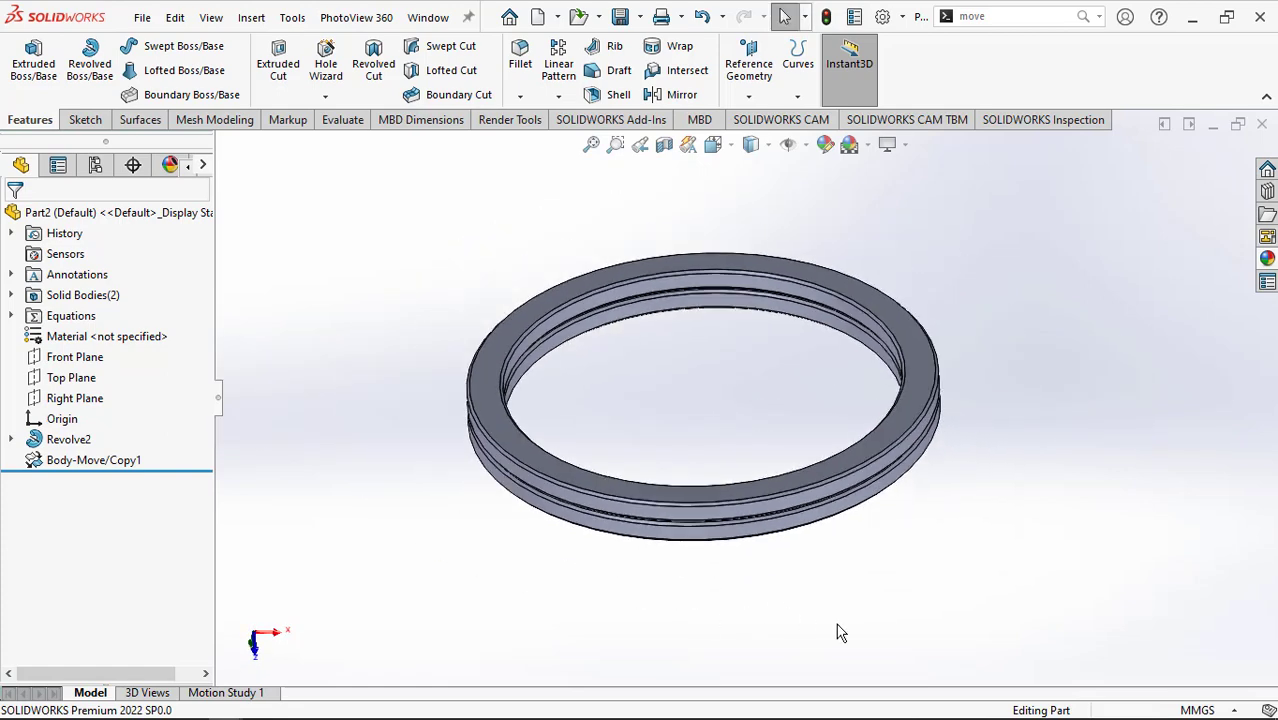
- Start a sketch on the ring's top face with a centerline running down from the centre
{"action": "left_click", "coordinate": [853, 462]}
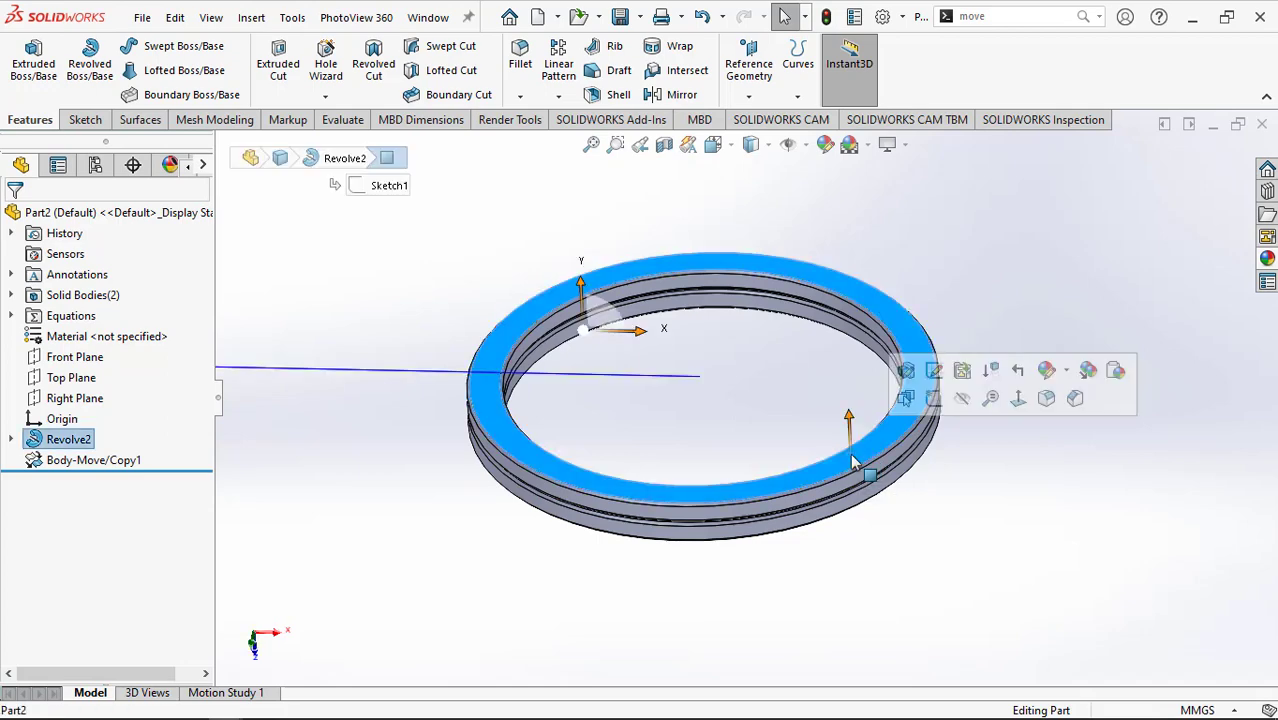
{"action": "left_click", "coordinate": [933, 399]}
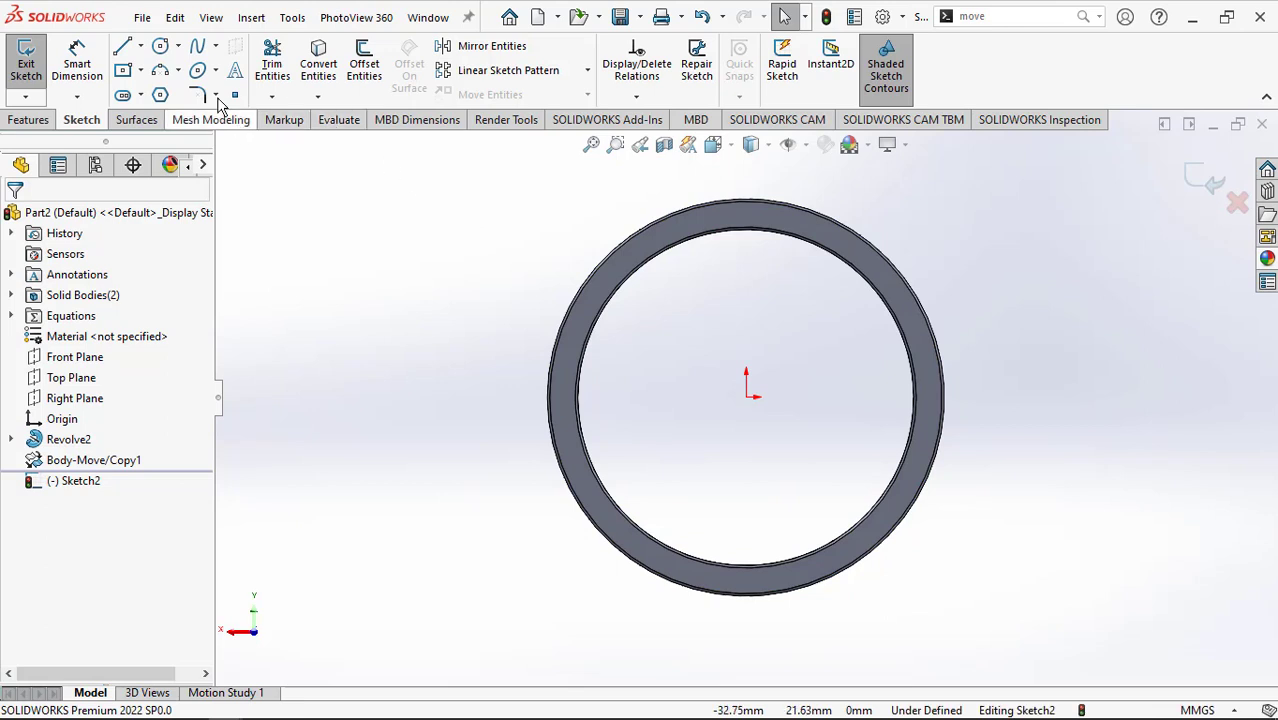
{"action": "left_click", "coordinate": [141, 47]}
{"action": "left_click", "coordinate": [168, 91]}
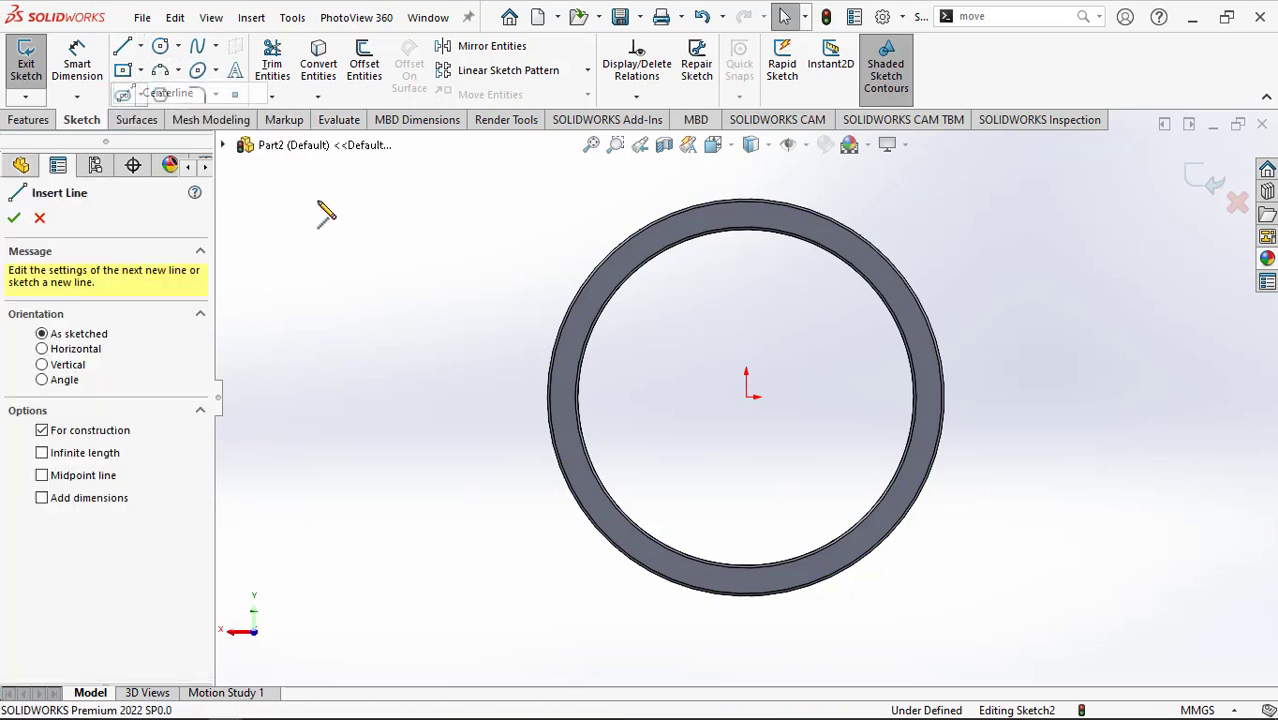
{"action": "scroll", "coordinate": [860, 641], "scroll_direction": "down", "scroll_amount": 2}
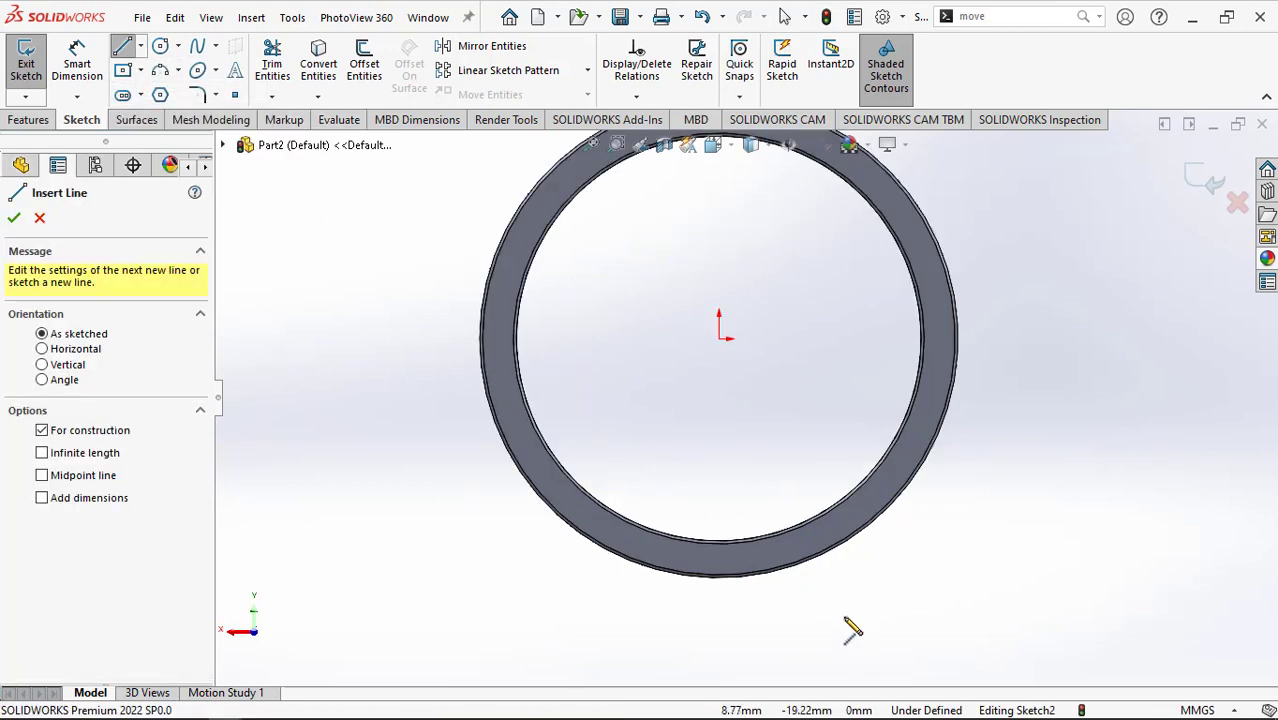
{"action": "left_click", "coordinate": [719, 338]}
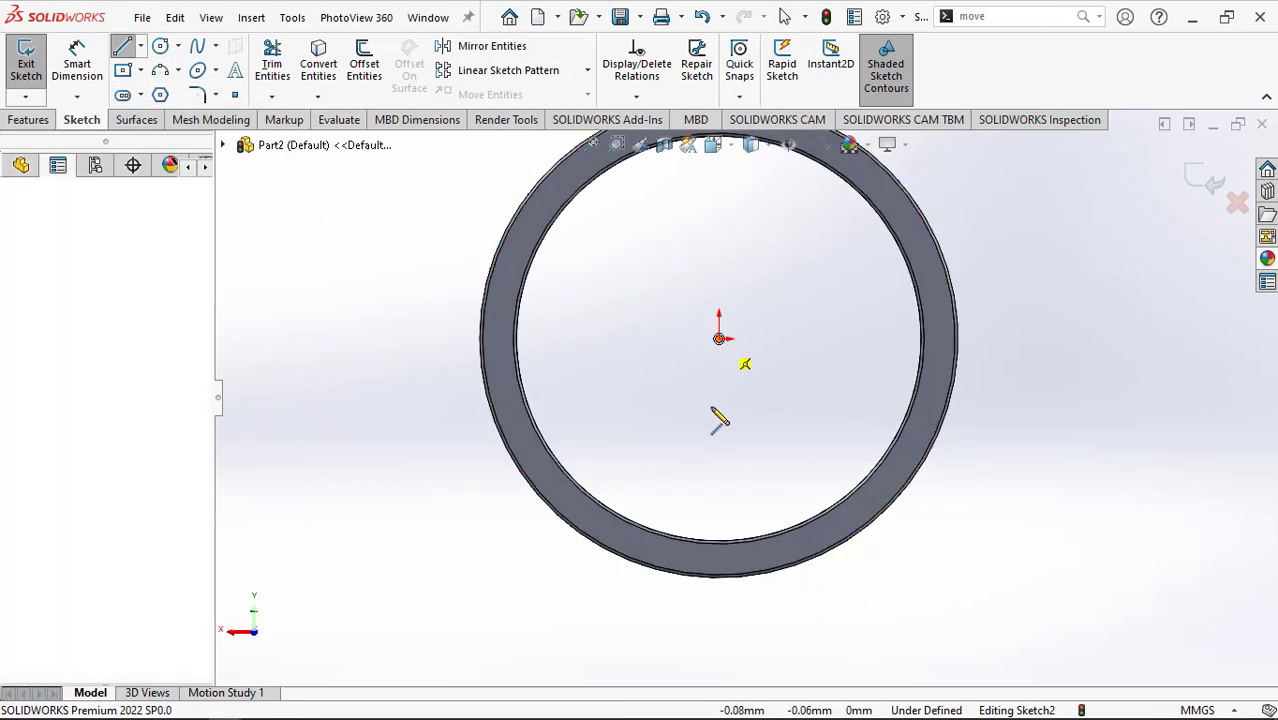
{"action": "left_click", "coordinate": [720, 647]}
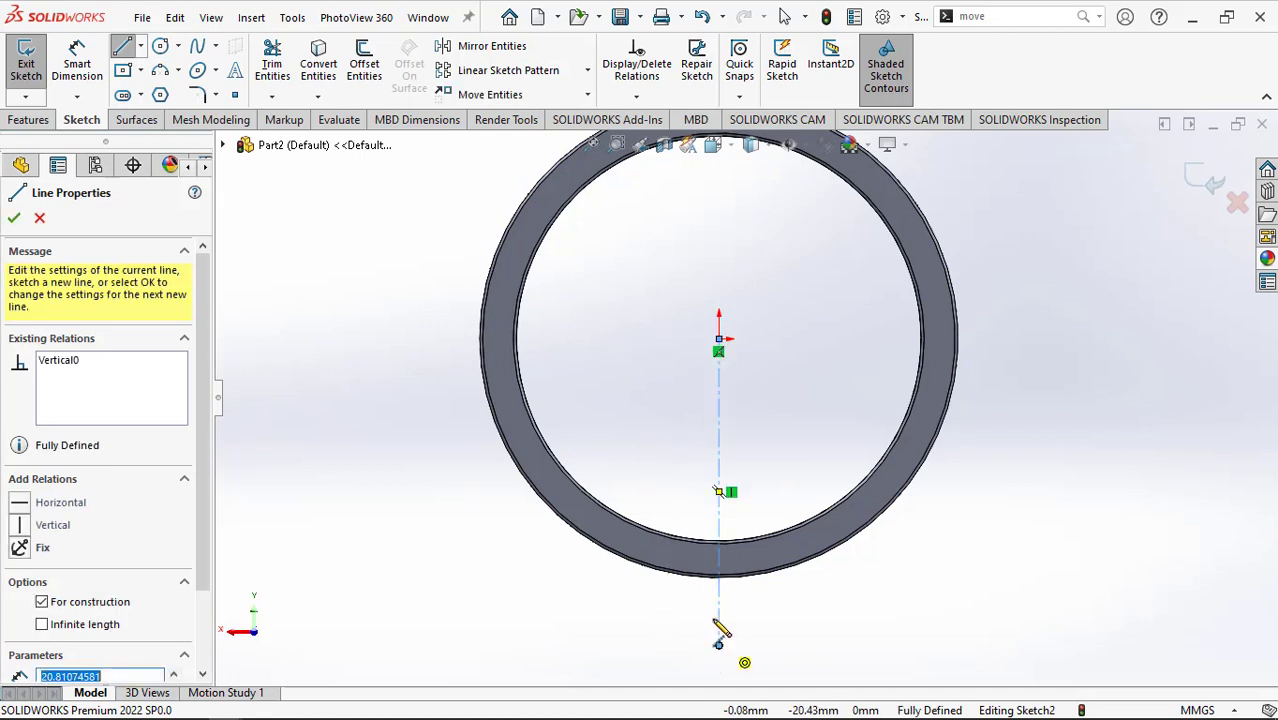
- Draw a slanted line down-left from the centre and mirror it about the centerline
{"action": "left_click", "coordinate": [122, 50]}
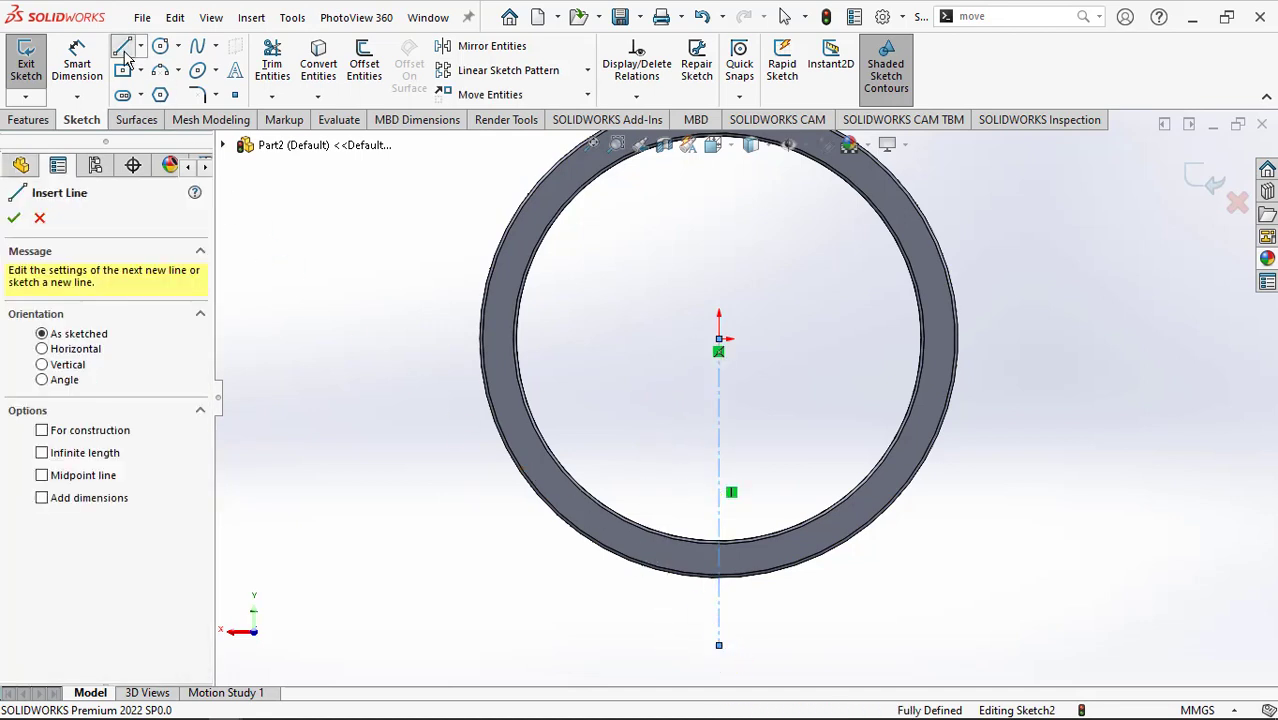
{"action": "left_click", "coordinate": [718, 340]}
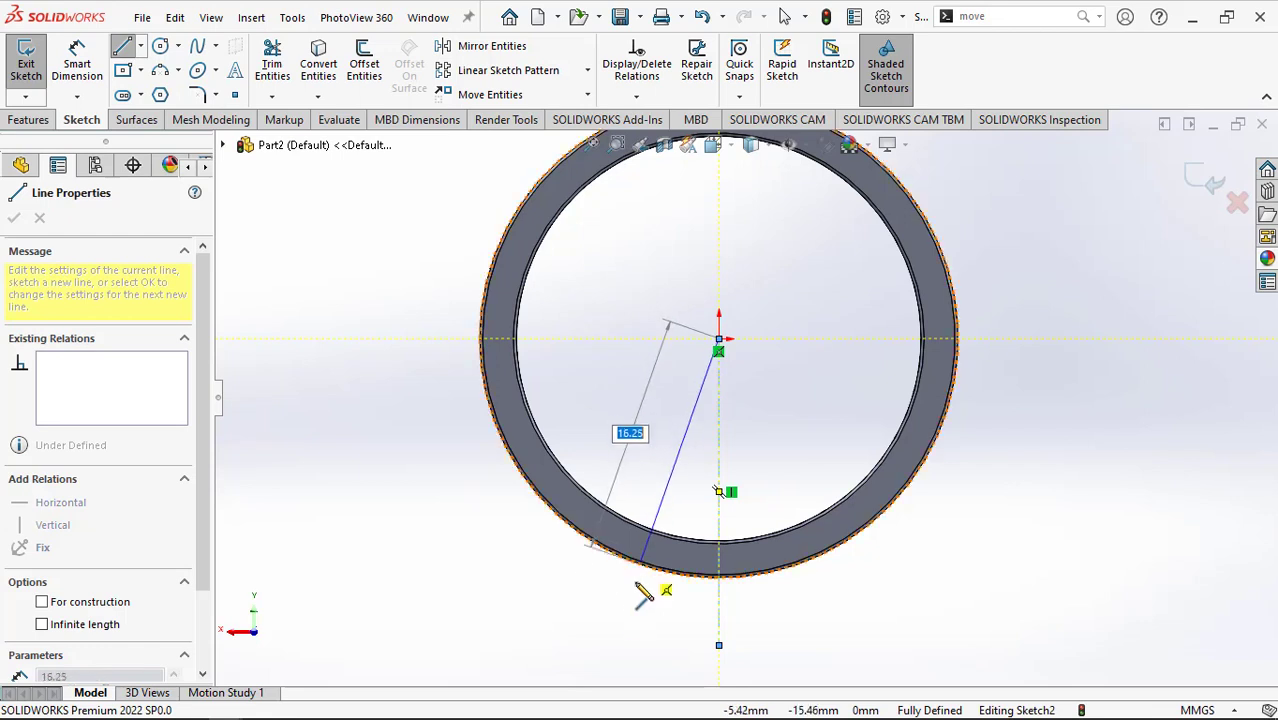
{"action": "double_click", "coordinate": [617, 645]}
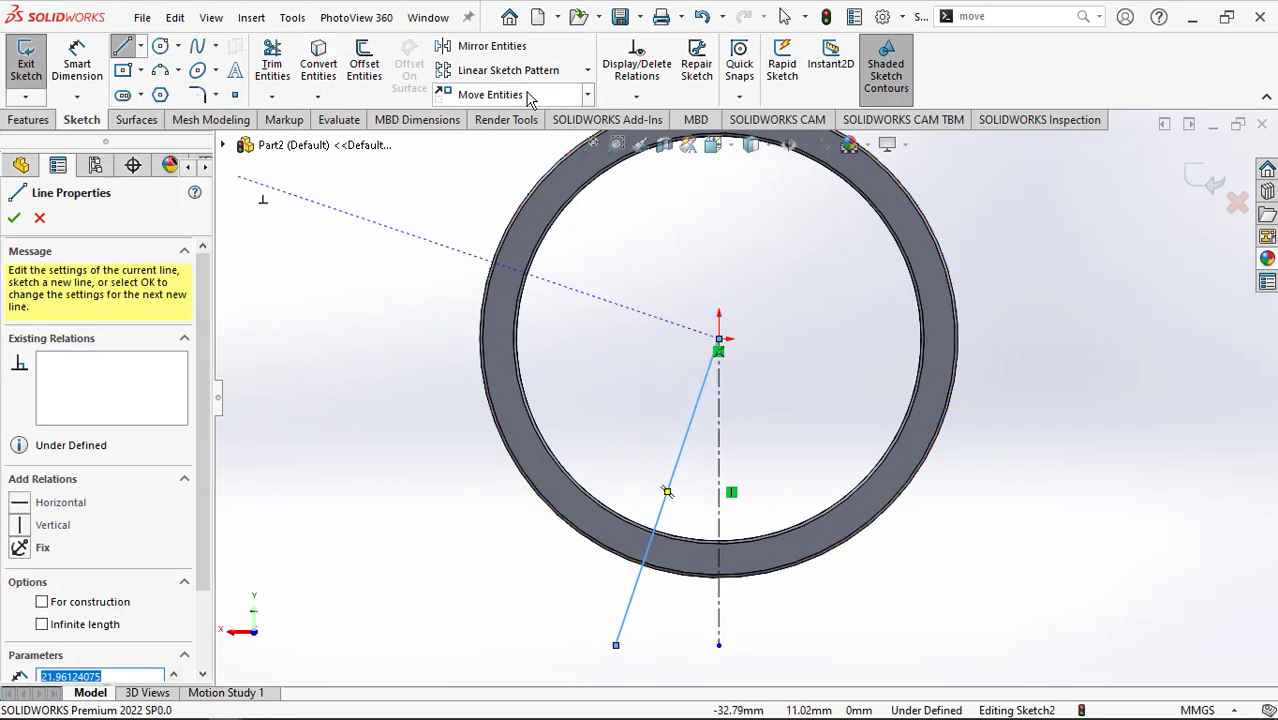
{"action": "left_click", "coordinate": [505, 46]}
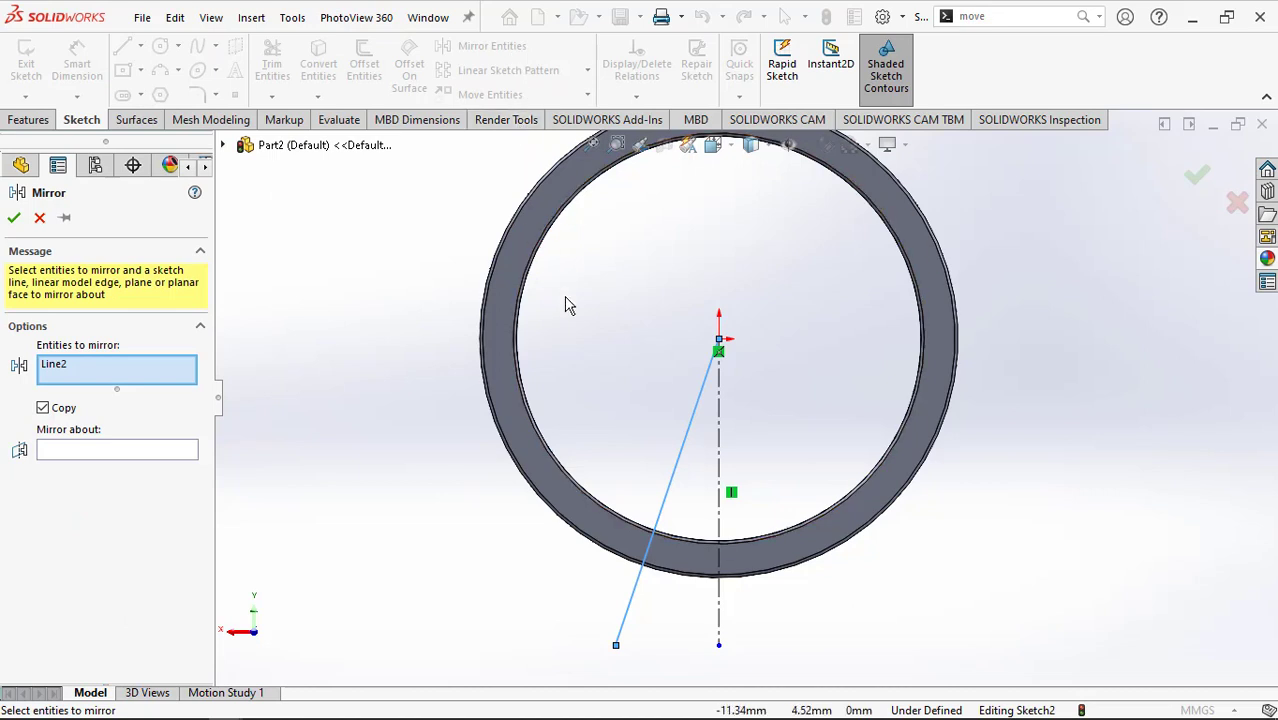
{"action": "left_click", "coordinate": [168, 456]}
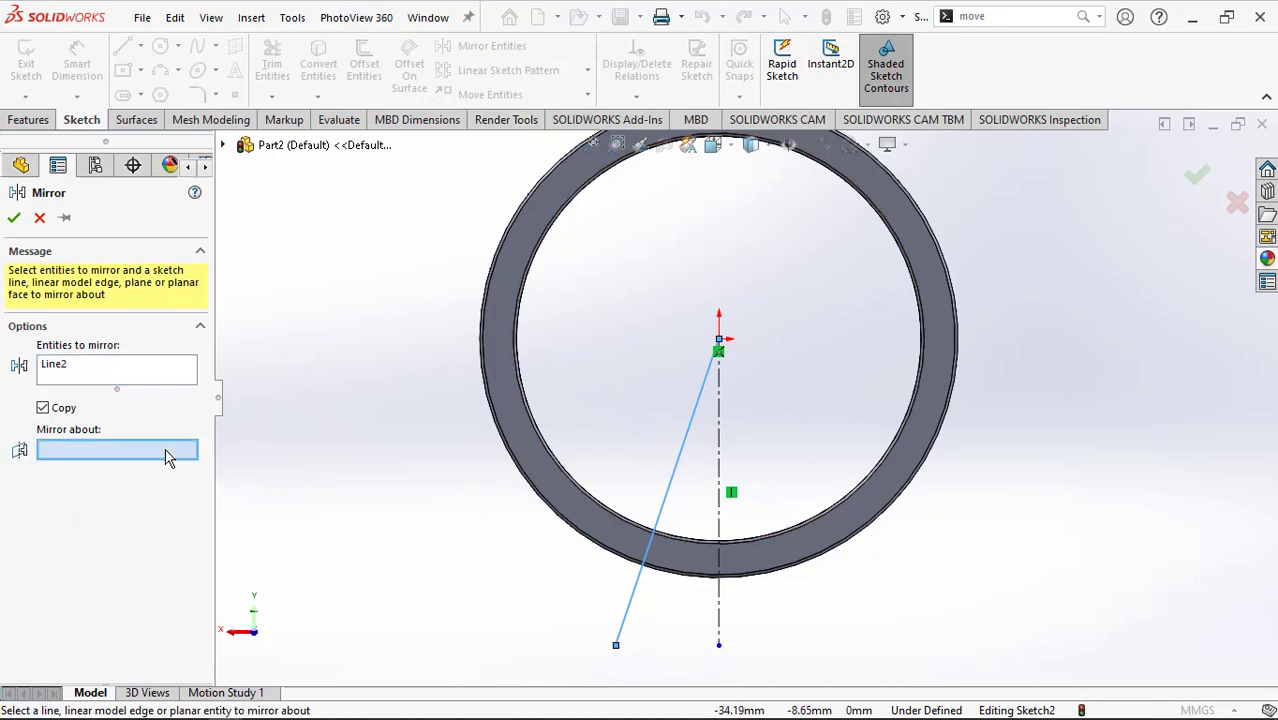
{"action": "left_click", "coordinate": [720, 437]}
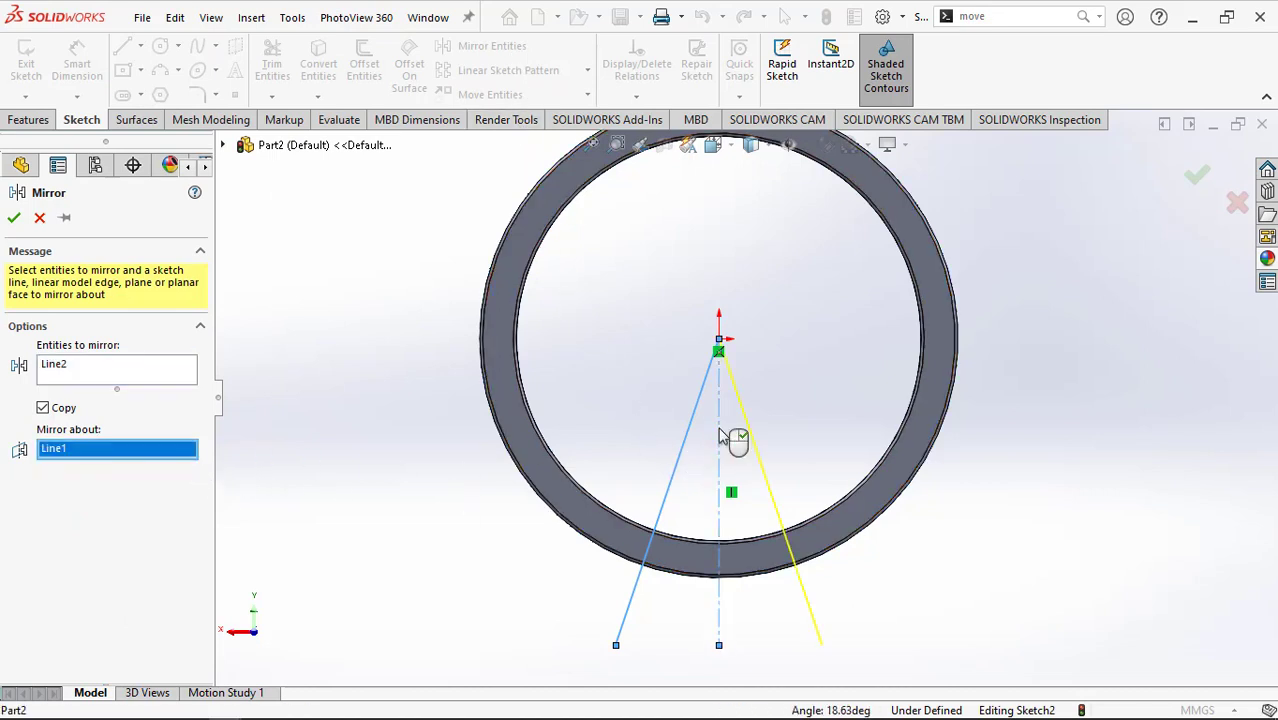
{"action": "left_click", "coordinate": [14, 218]}
- Dimension the angle between the left slanted line and the centerline as 12°
{"action": "left_click", "coordinate": [93, 68]}
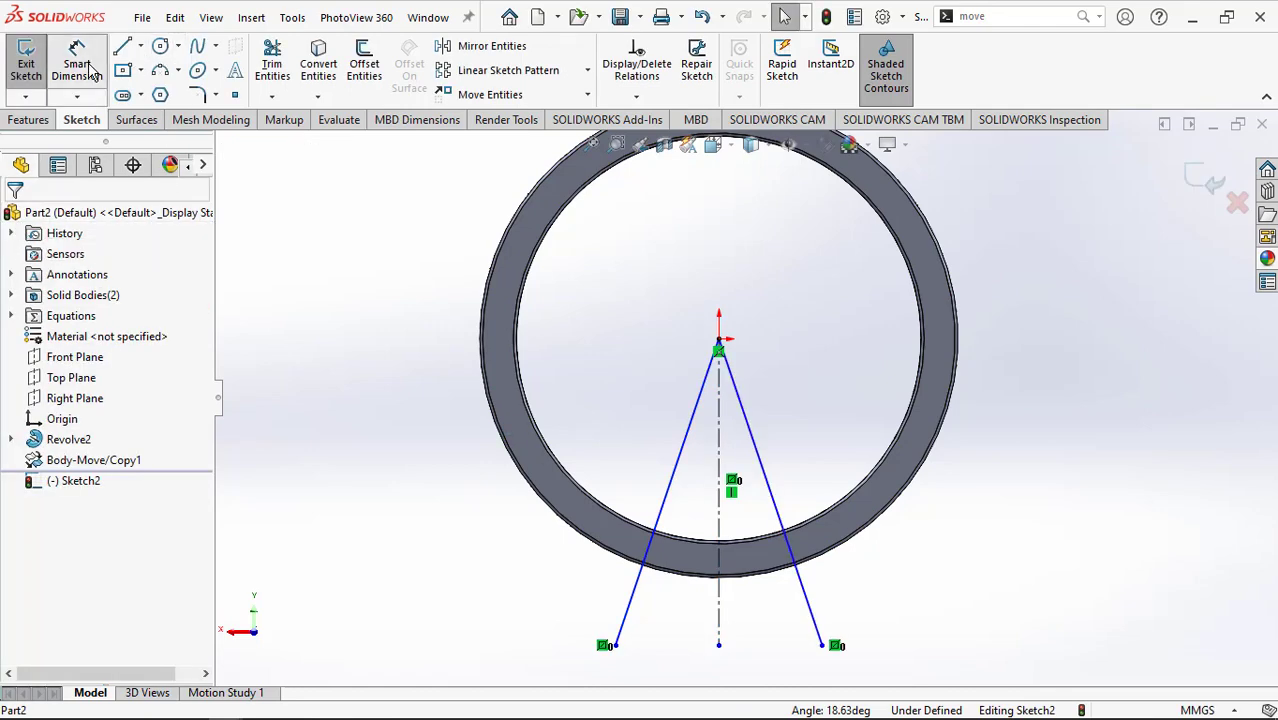
{"action": "left_click", "coordinate": [670, 503]}
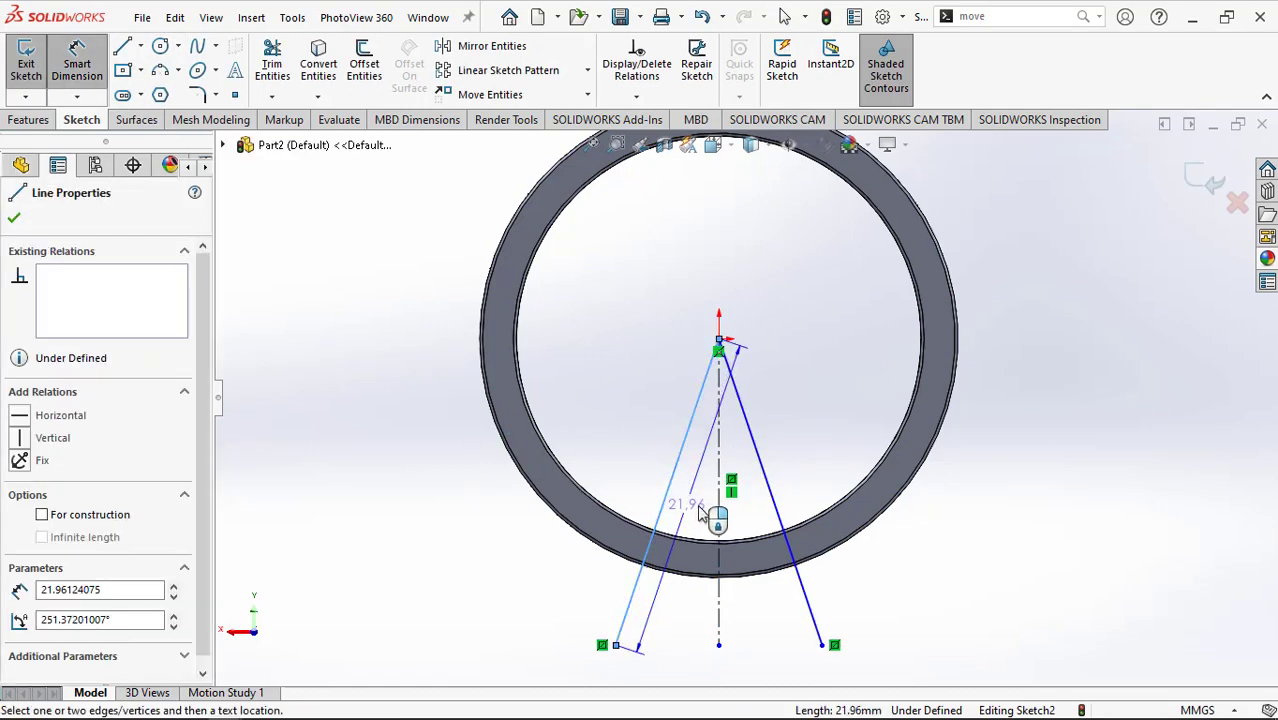
{"action": "left_click", "coordinate": [719, 516]}
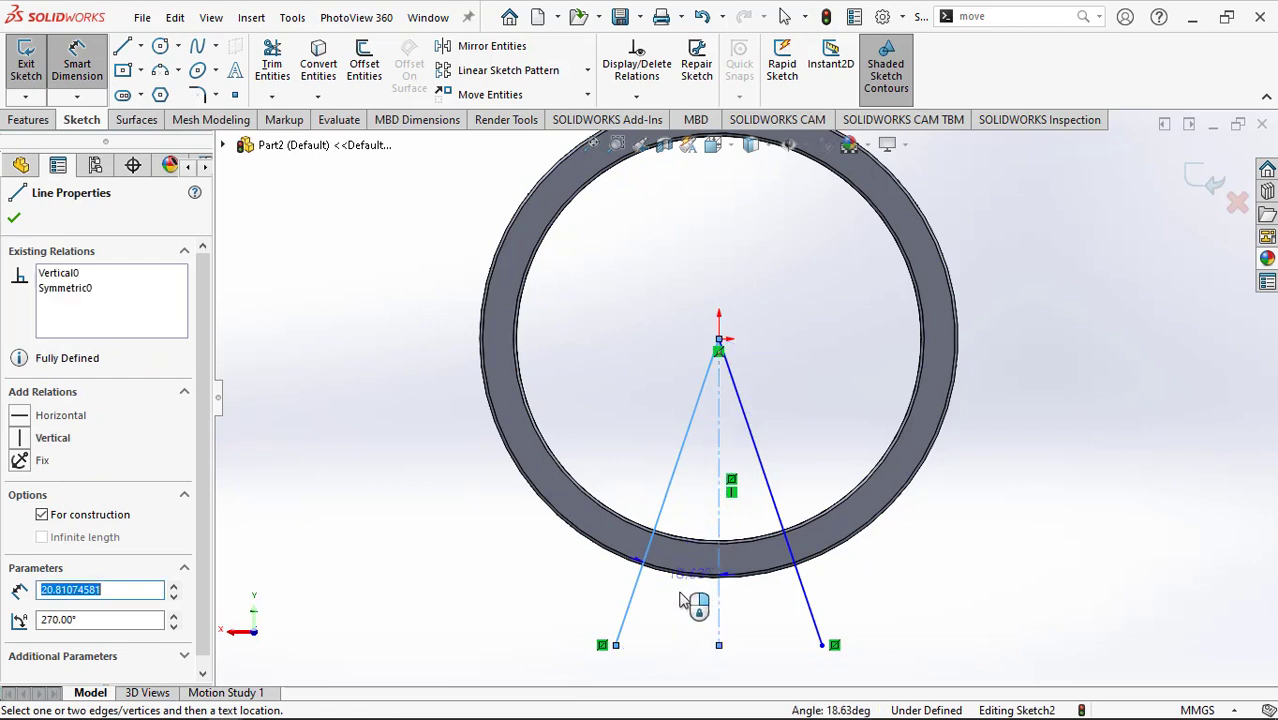
{"action": "left_click", "coordinate": [672, 615]}
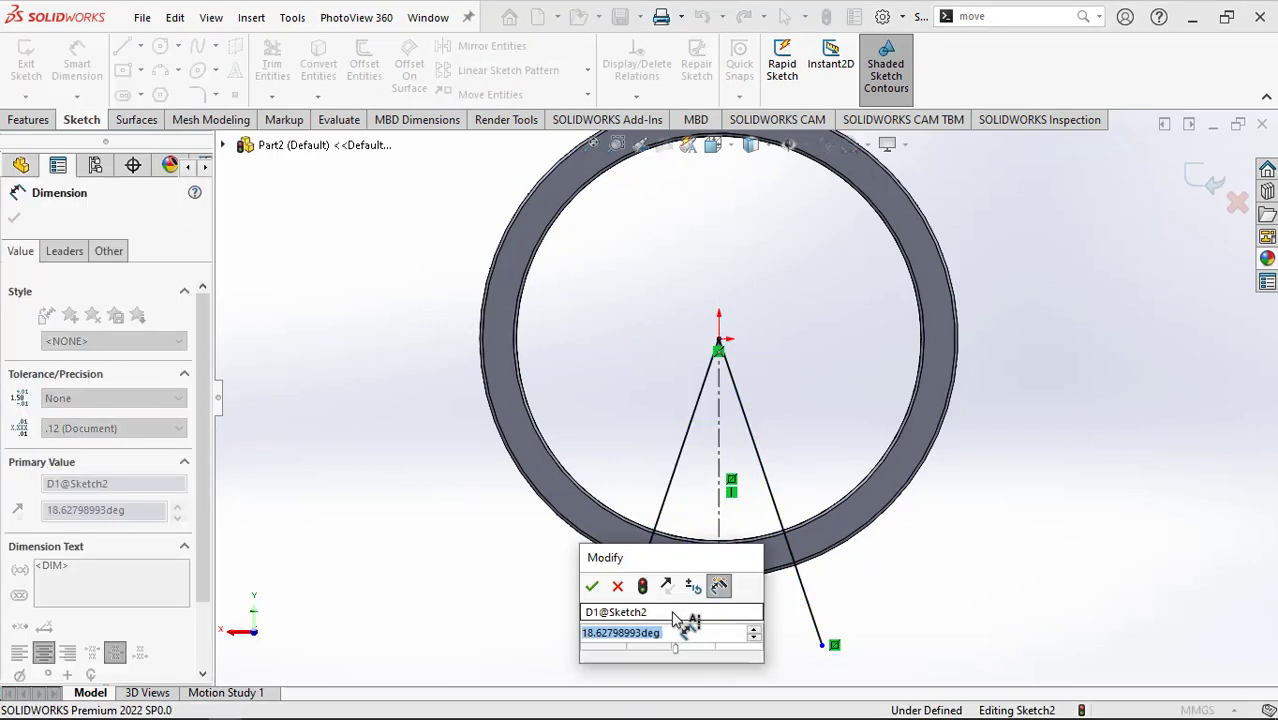
{"action": "type", "text": "12"}
{"action": "key", "text": "Return"}
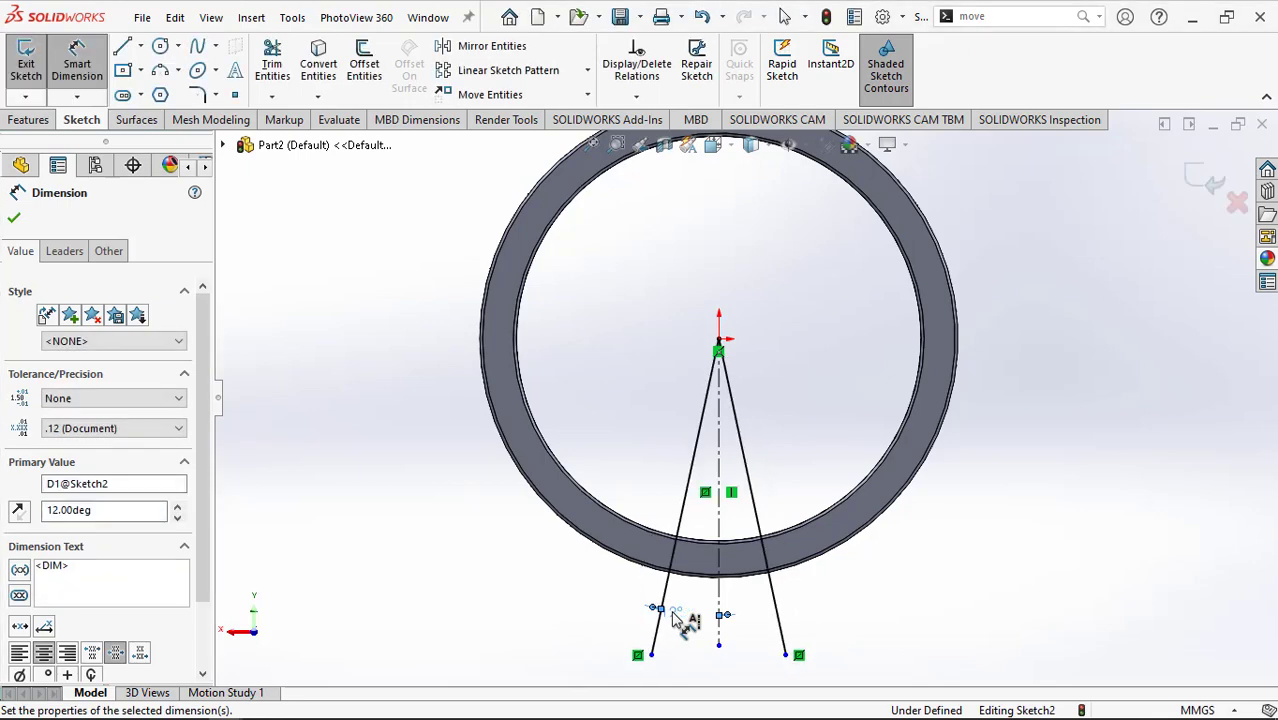
{"action": "key", "text": "z"}
{"action": "scroll", "coordinate": [748, 615], "scroll_direction": "down", "scroll_amount": 3}
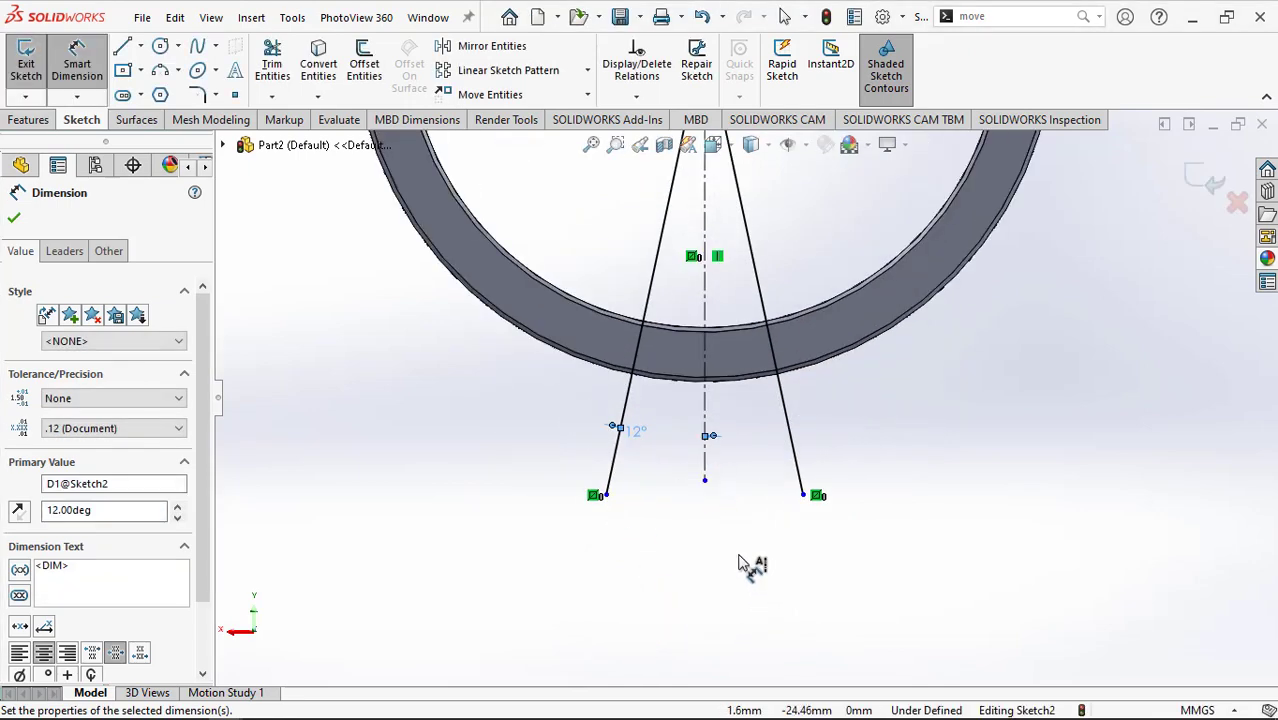
{"action": "scroll", "coordinate": [740, 563], "scroll_direction": "up", "scroll_amount": 1}
- Draw a horizontal line joining the two lower endpoints to close the wedge
{"action": "left_click", "coordinate": [122, 48]}
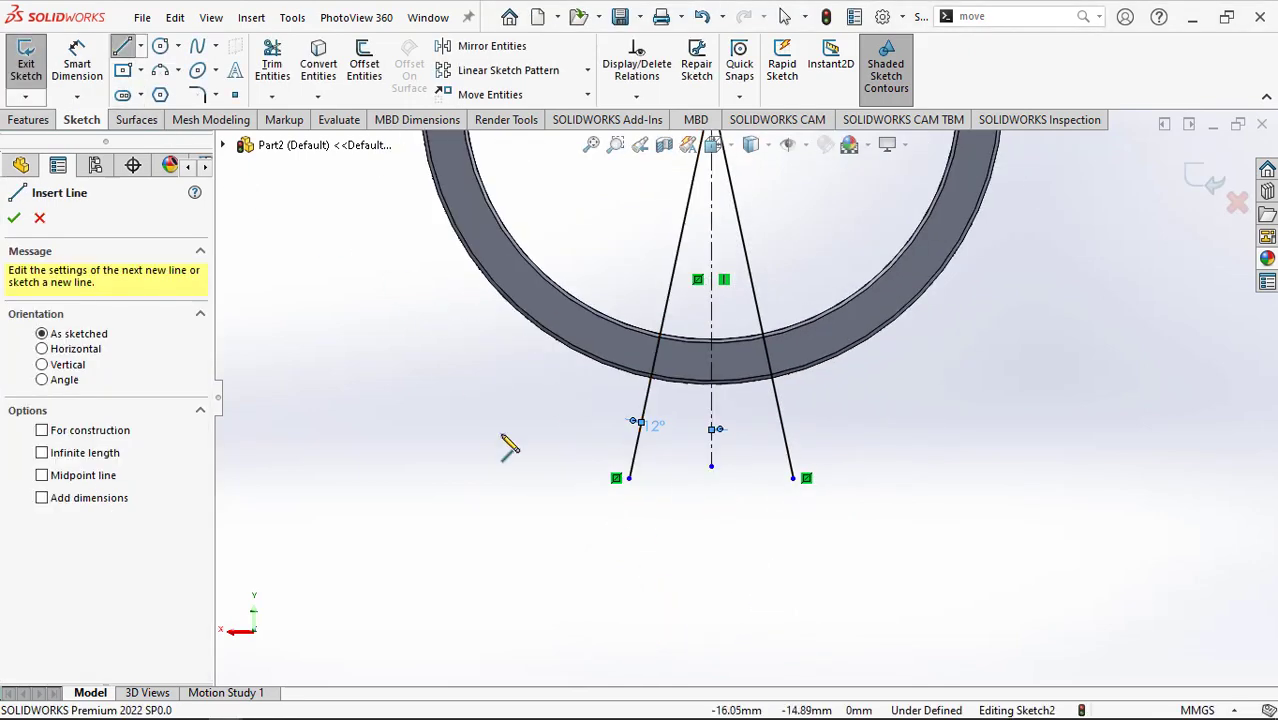
{"action": "left_click", "coordinate": [629, 479]}
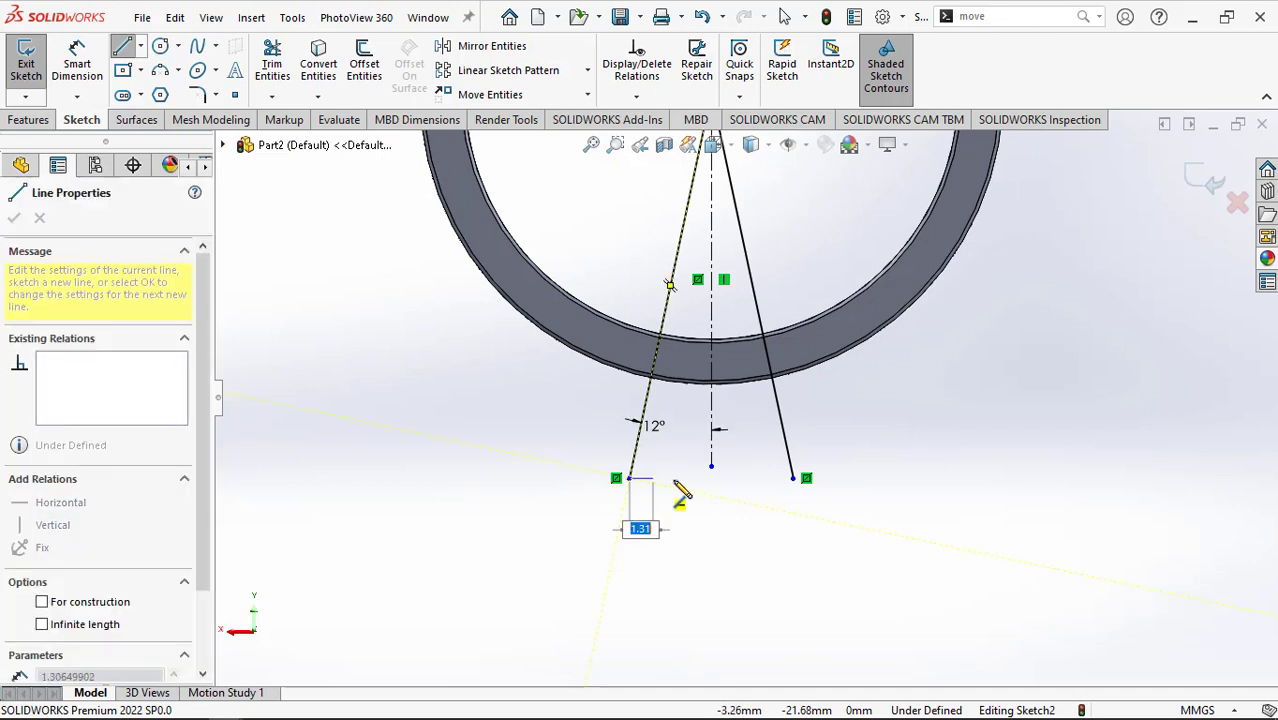
{"action": "left_click", "coordinate": [793, 479]}
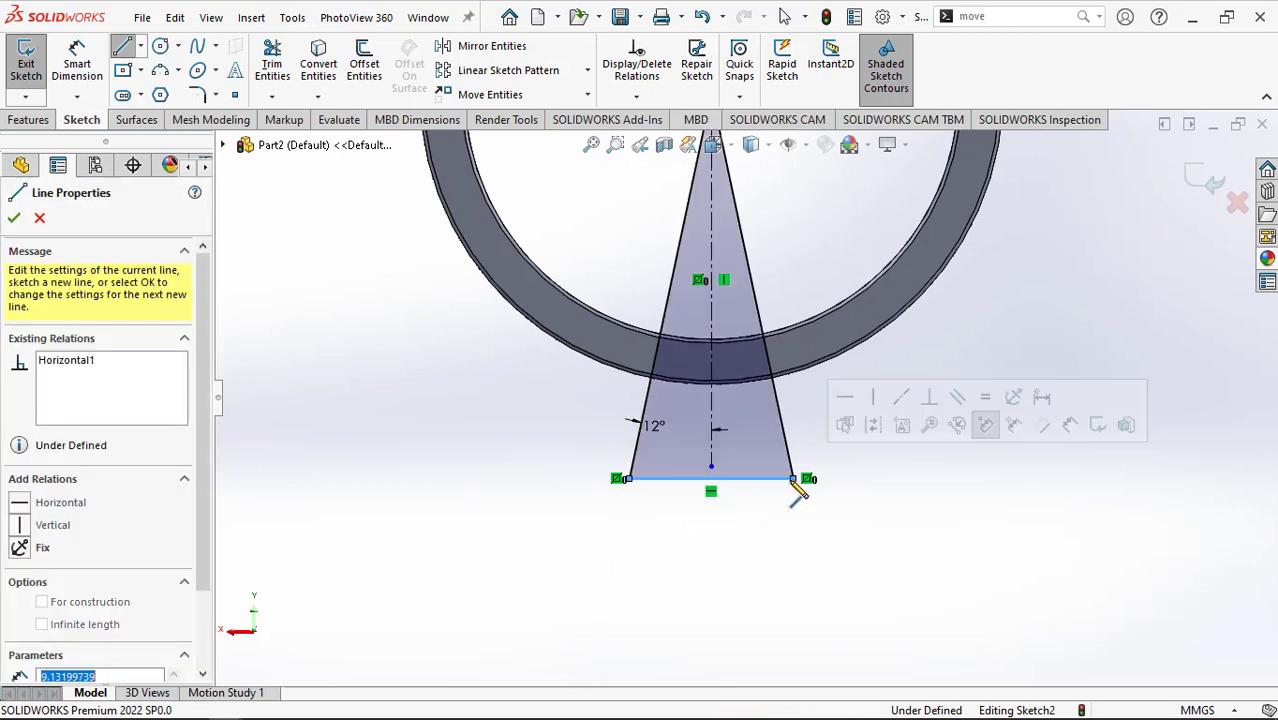
{"action": "left_click", "coordinate": [13, 218]}
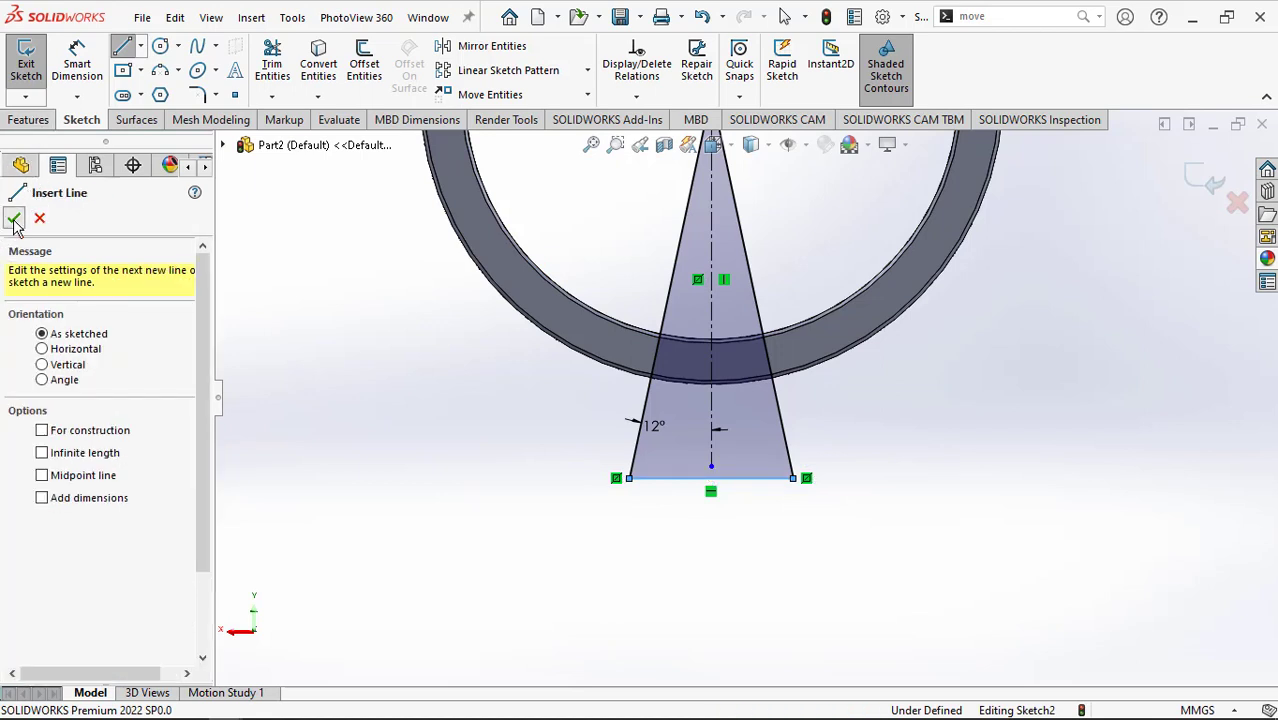
{"action": "left_click", "coordinate": [13, 219]}
{"action": "left_click", "coordinate": [29, 120]}
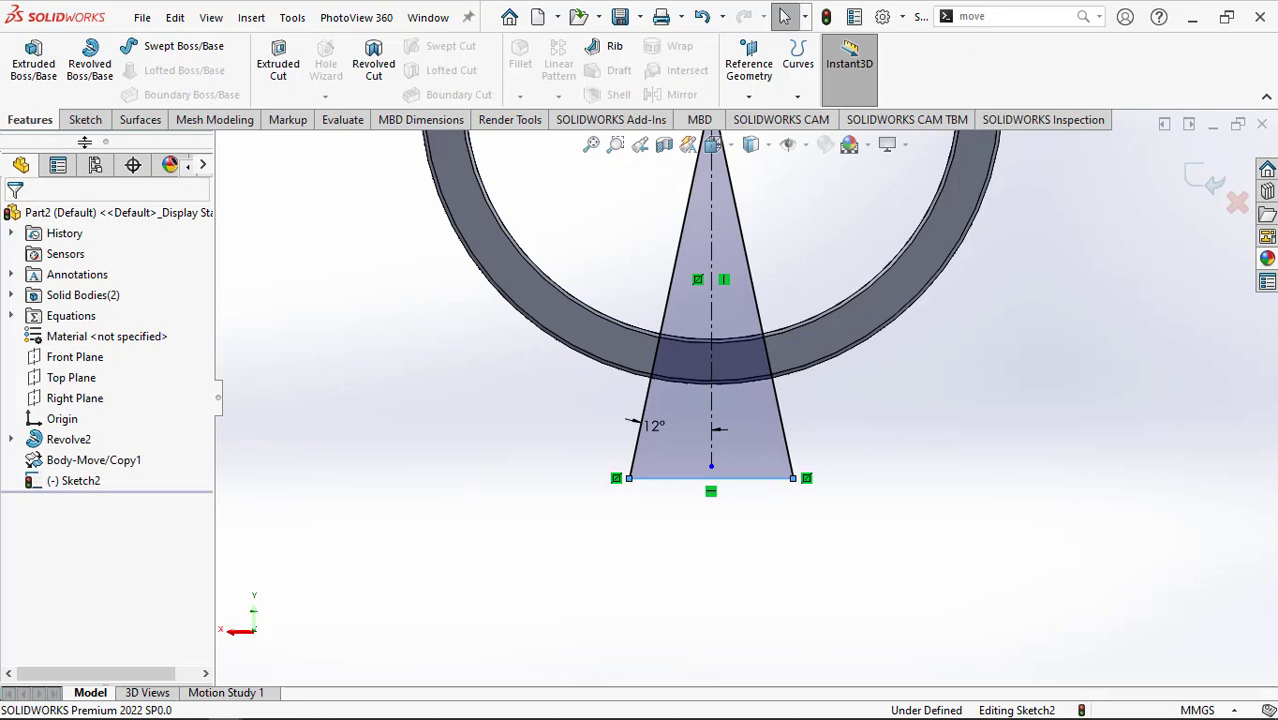
{"action": "left_click", "coordinate": [278, 62]}
{"action": "middle_click_drag", "start_coordinate": [645, 379], "coordinate": [722, 386]}
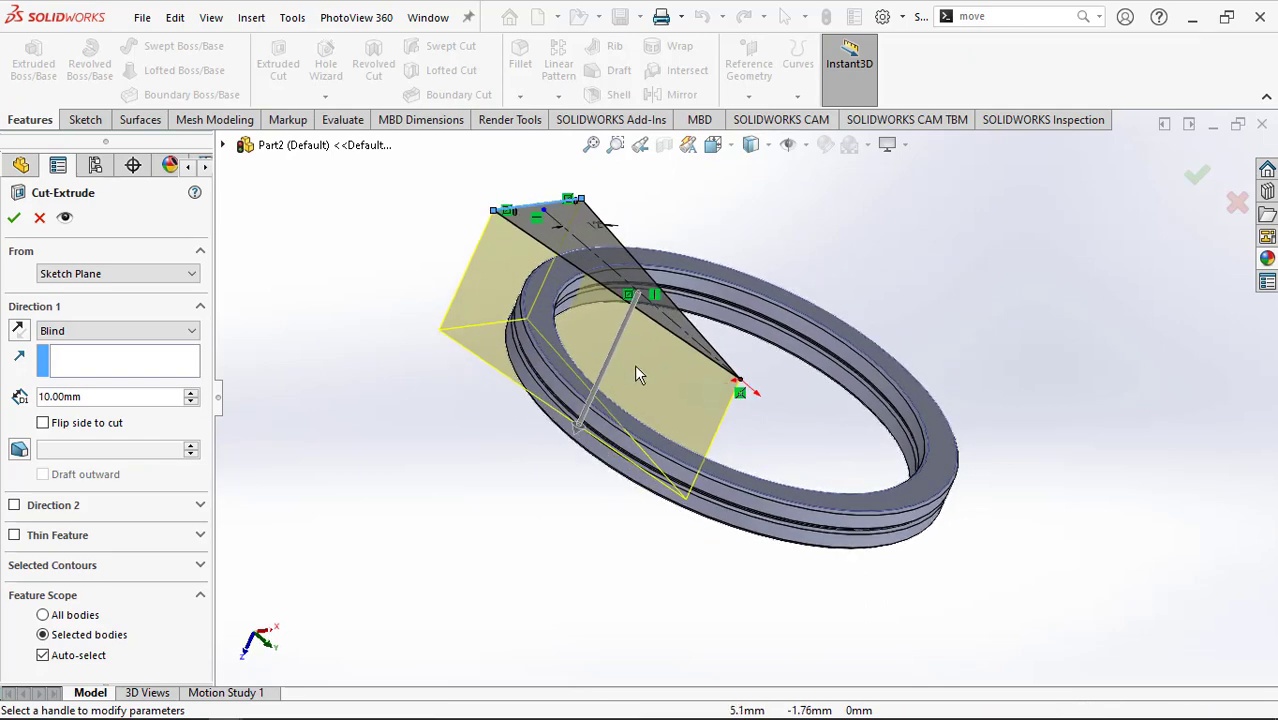
{"action": "left_click", "coordinate": [13, 218]}
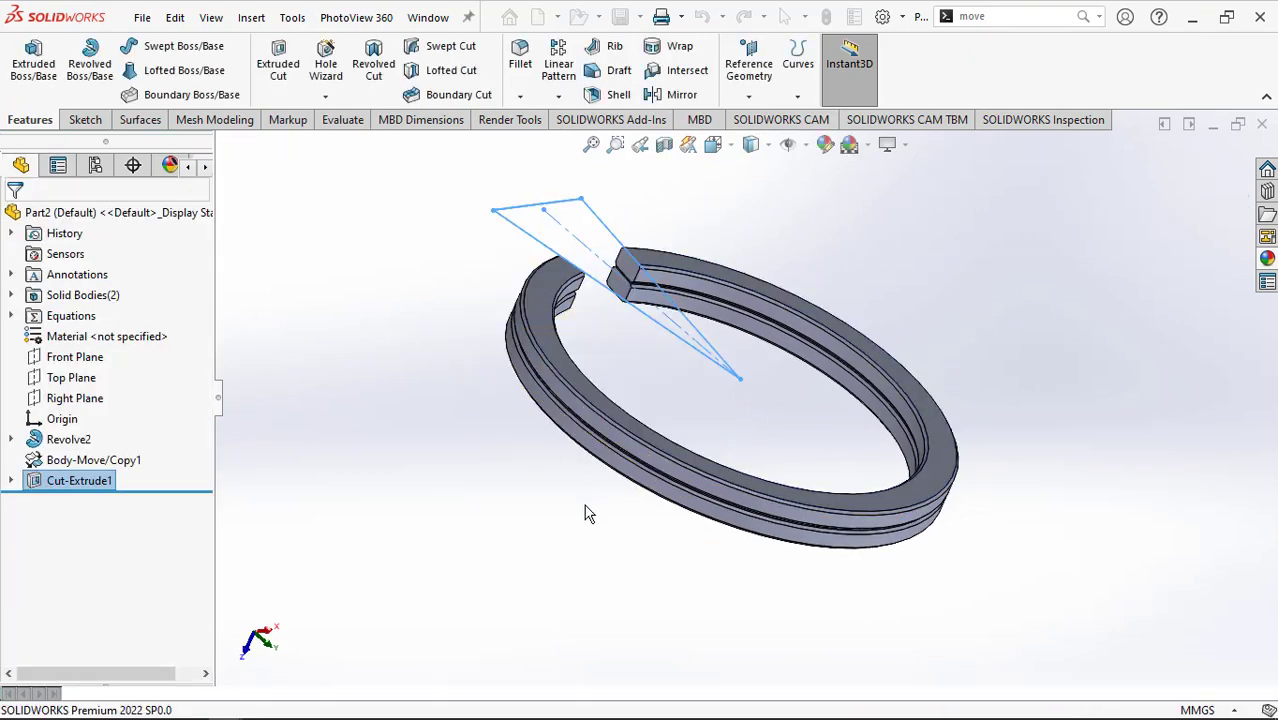
{"action": "key", "text": "ctrl+7"}
{"action": "mouse_move", "coordinate": [563, 456]}
{"action": "middle_mouse_down"}
{"action": "mouse_move", "coordinate": [573, 442]}
{"action": "mouse_move", "coordinate": [702, 422]}
{"action": "mouse_move", "coordinate": [577, 324]}
{"action": "mouse_move", "coordinate": [471, 285]}
{"action": "mouse_move", "coordinate": [628, 285]}
{"action": "mouse_move", "coordinate": [613, 314]}
{"action": "mouse_move", "coordinate": [728, 425]}
{"action": "middle_mouse_up"}
{"action": "scroll", "coordinate": [841, 462], "scroll_direction": "down", "scroll_amount": 2}
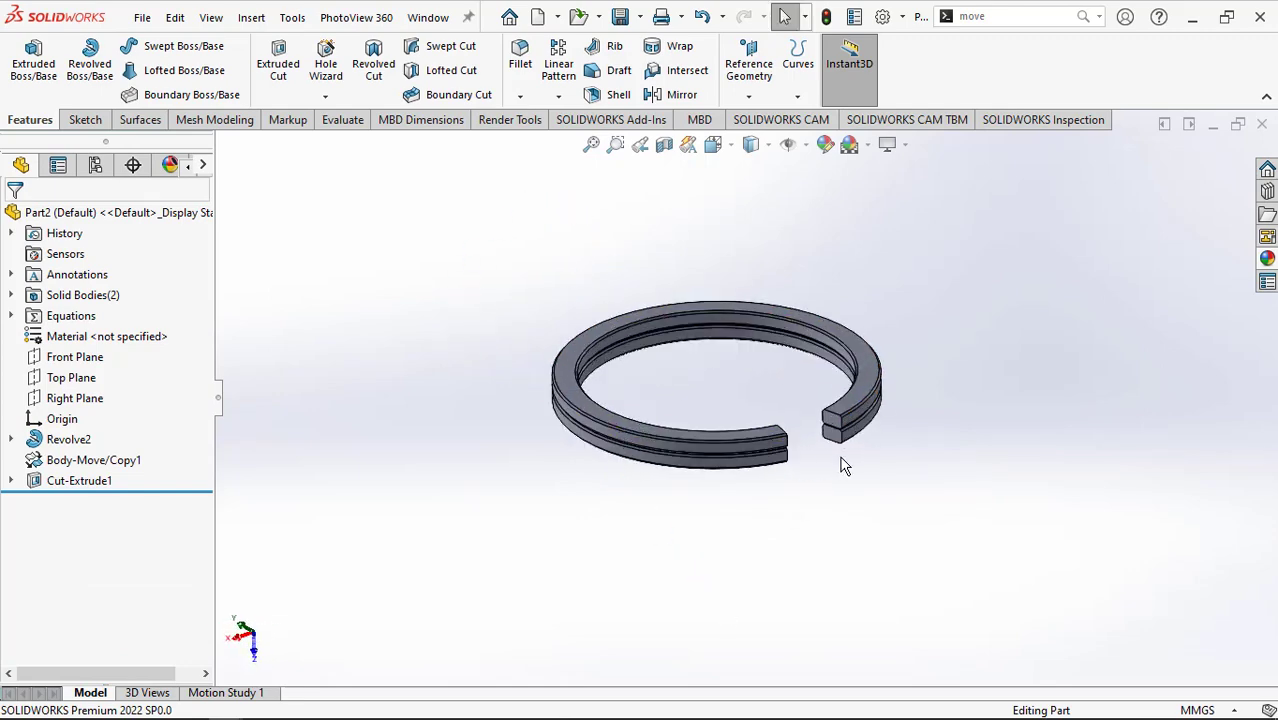
{"action": "scroll", "coordinate": [830, 475], "scroll_direction": "down", "scroll_amount": 3}
{"action": "scroll", "coordinate": [819, 481], "scroll_direction": "down", "scroll_amount": 2}
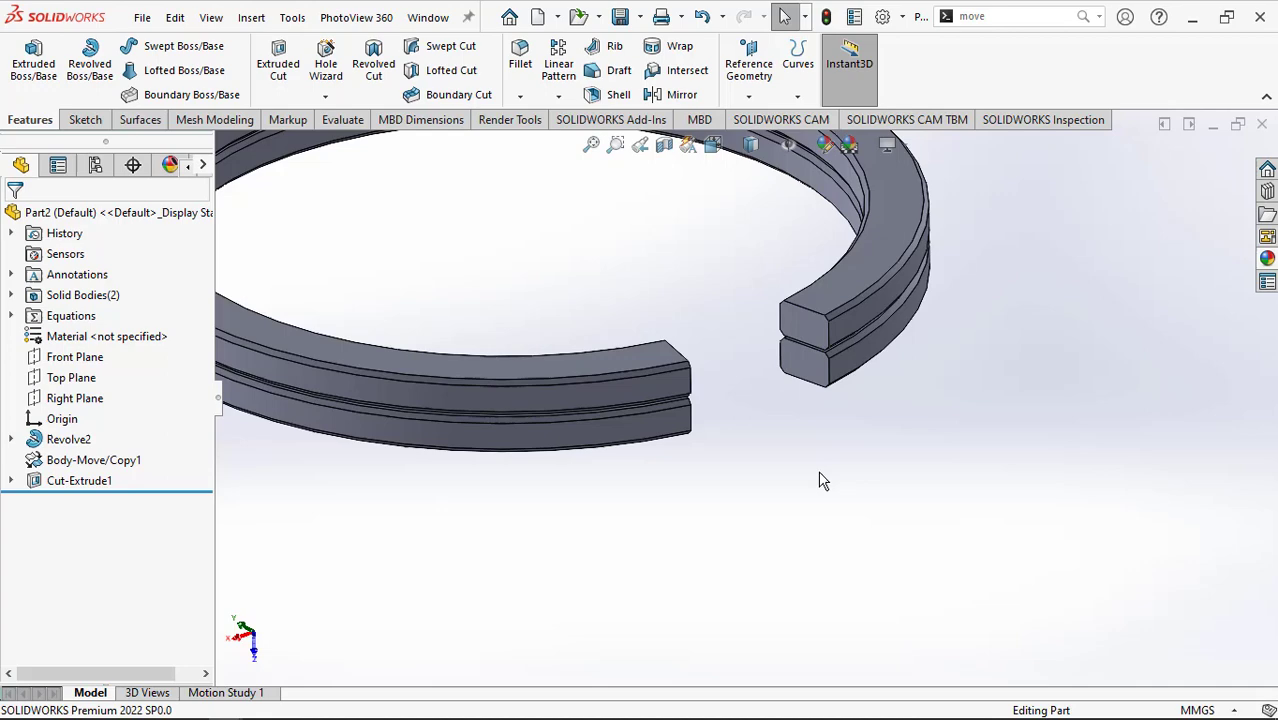
- Convert the right cut end face's outline into Sketch3 and exit the sketch
{"action": "left_click", "coordinate": [801, 331]}
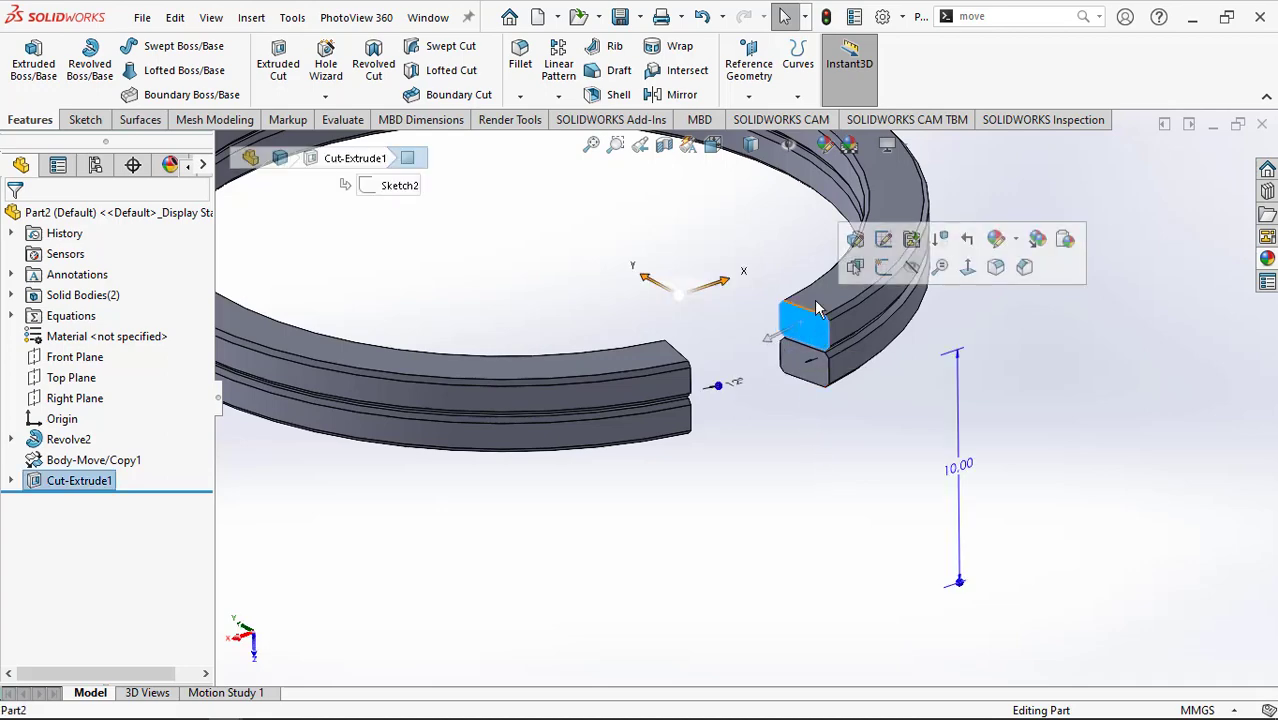
{"action": "left_click", "coordinate": [881, 272]}
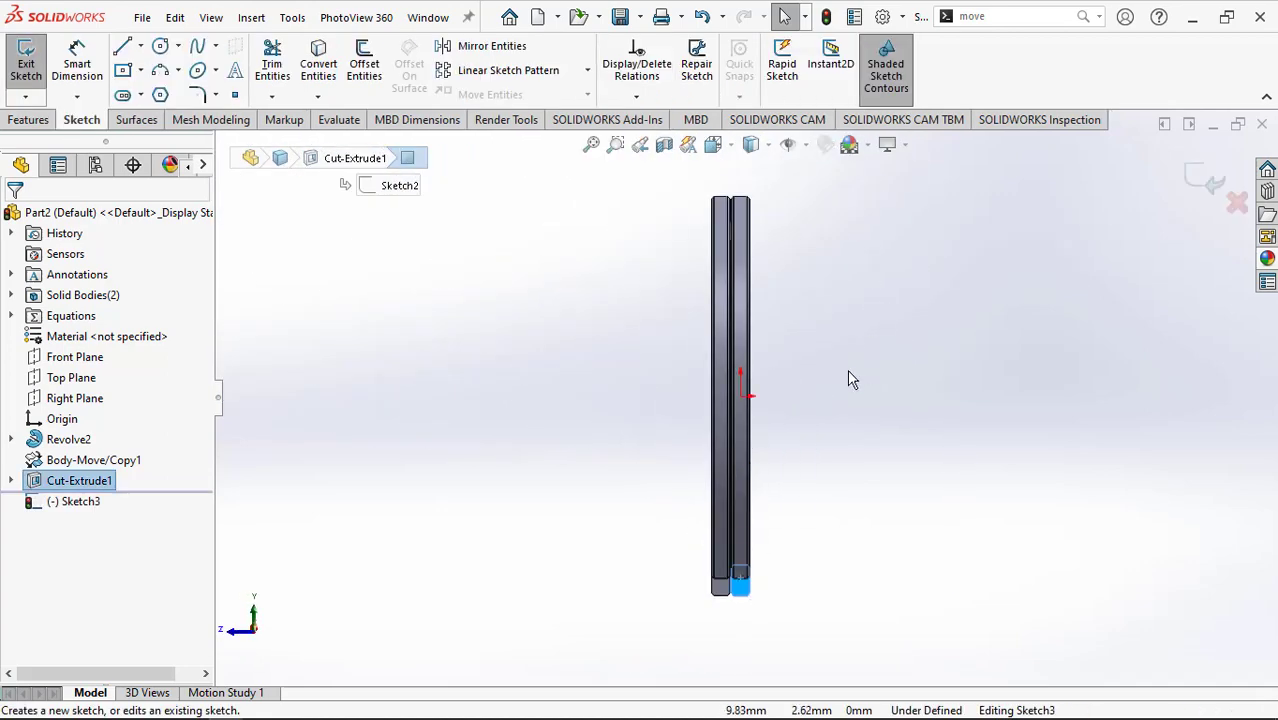
{"action": "left_click", "coordinate": [318, 62]}
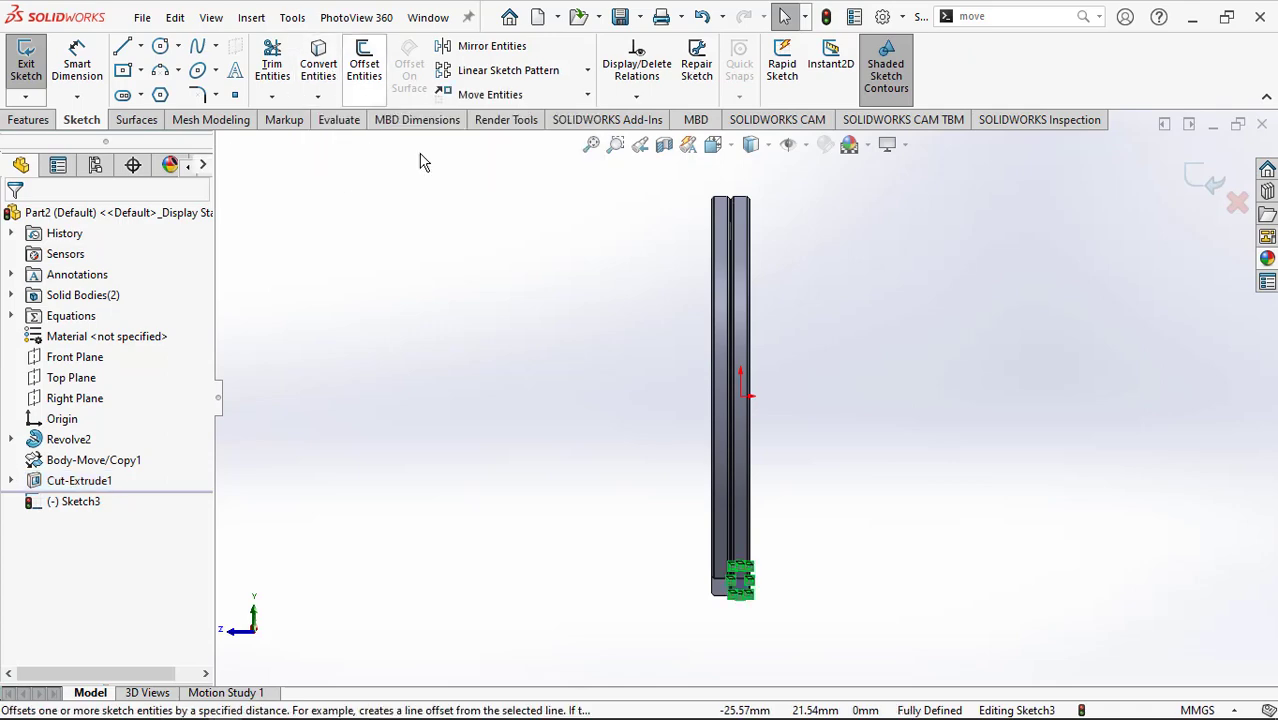
{"action": "scroll", "coordinate": [720, 590], "scroll_direction": "down", "scroll_amount": 4}
{"action": "middle_click_drag", "start_coordinate": [783, 573], "coordinate": [830, 392]}
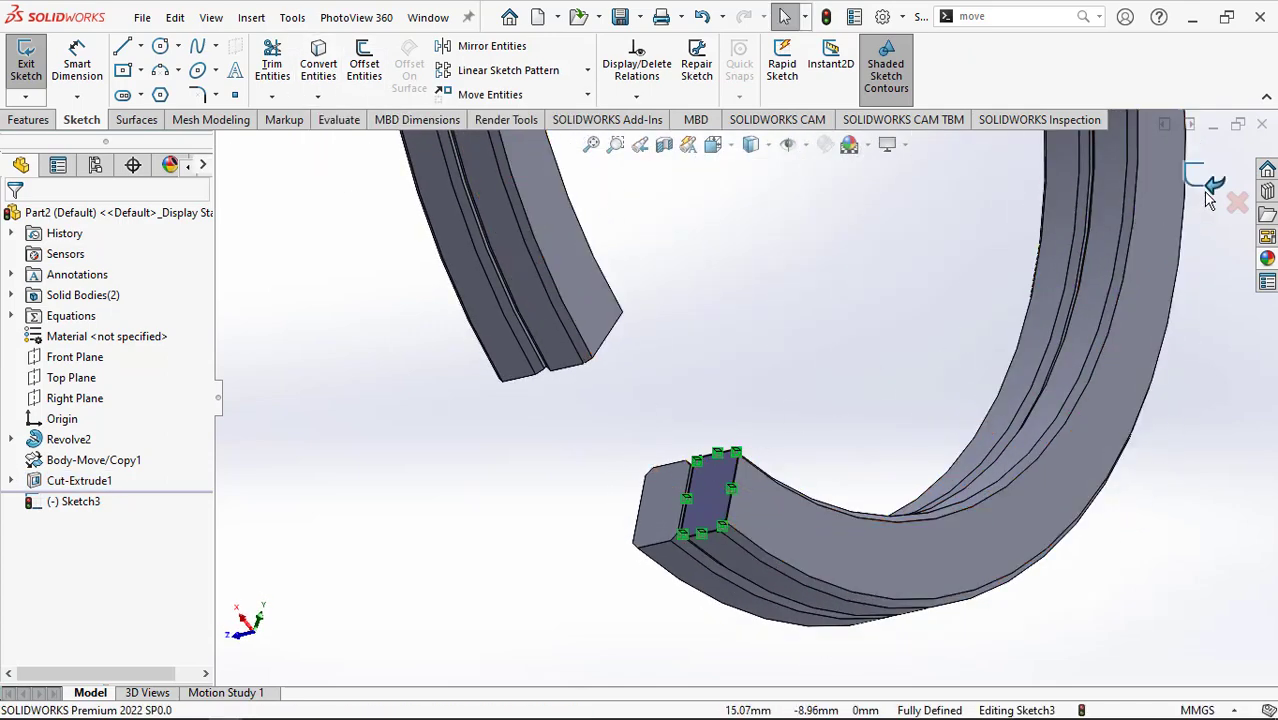
{"action": "left_click", "coordinate": [1213, 185]}
{"action": "mouse_move", "coordinate": [815, 614]}
{"action": "middle_mouse_down"}
{"action": "mouse_move", "coordinate": [833, 419]}
{"action": "mouse_move", "coordinate": [896, 579]}
{"action": "mouse_move", "coordinate": [750, 585]}
{"action": "mouse_move", "coordinate": [766, 616]}
{"action": "middle_mouse_up"}
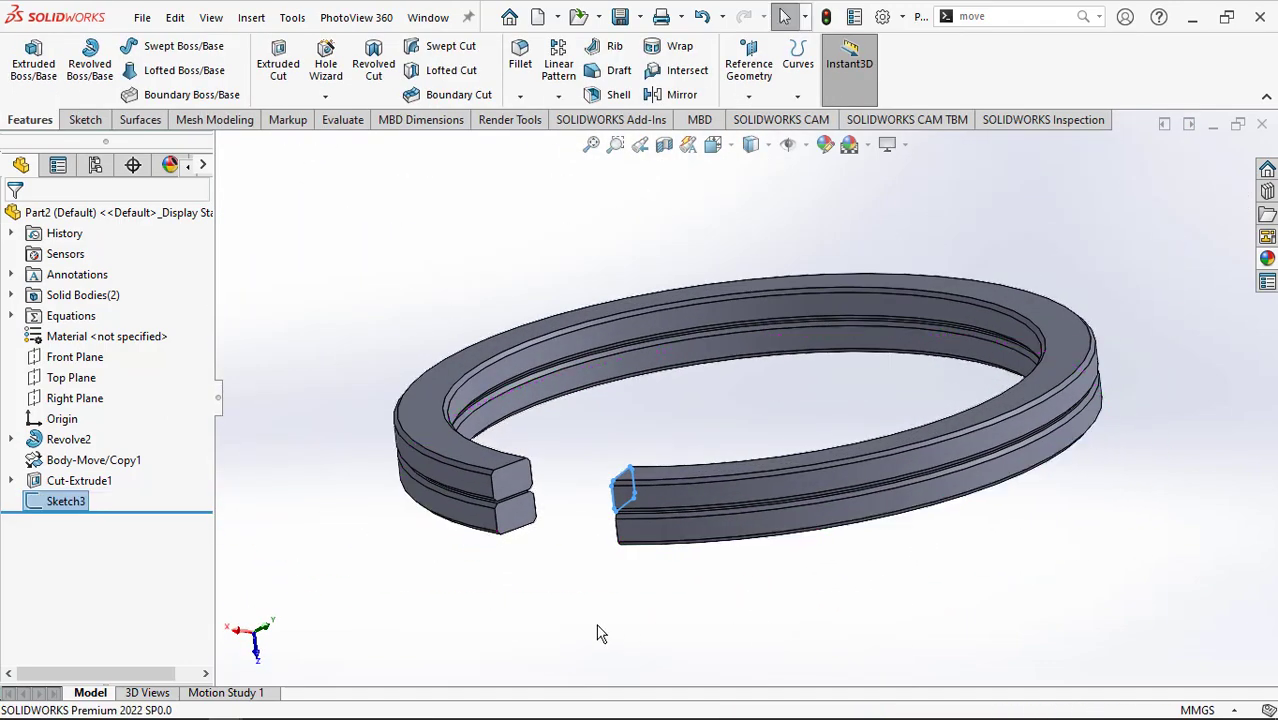
{"action": "scroll", "coordinate": [527, 440], "scroll_direction": "down", "scroll_amount": 3}
- Convert the left lower cut end face's outline into Sketch4 and exit the sketch
{"action": "left_click", "coordinate": [498, 441]}
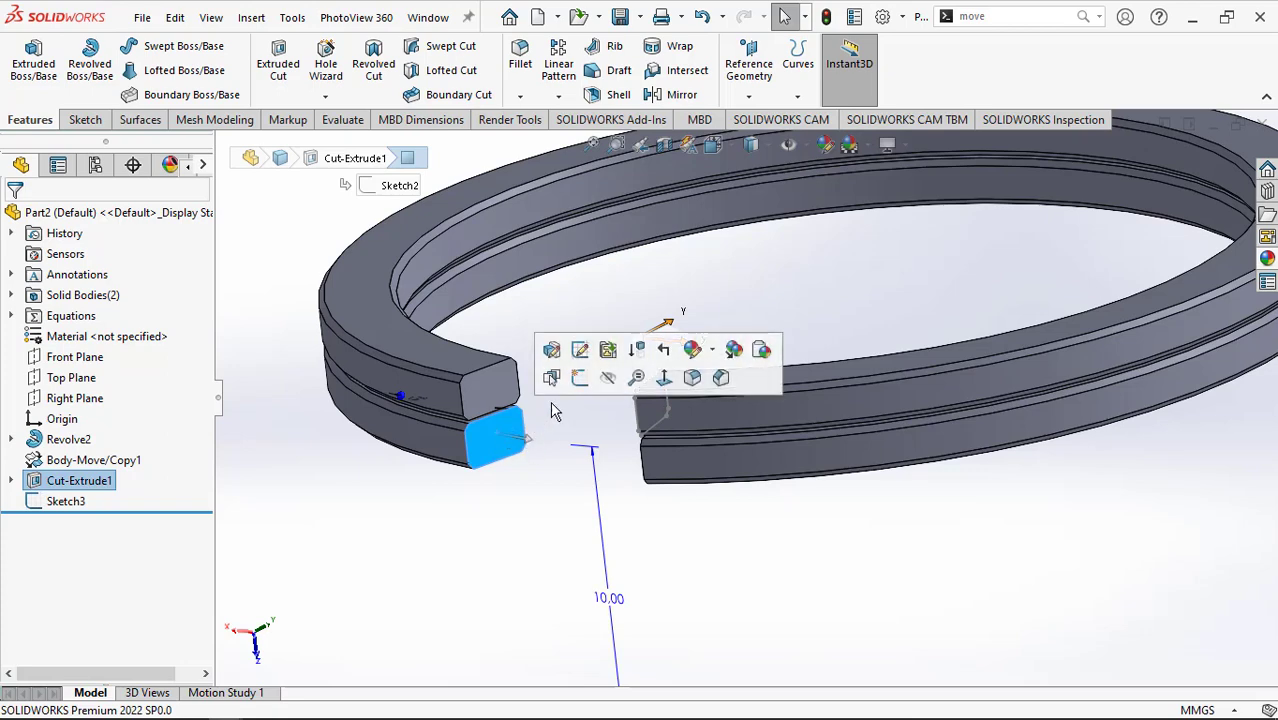
{"action": "left_click", "coordinate": [585, 380]}
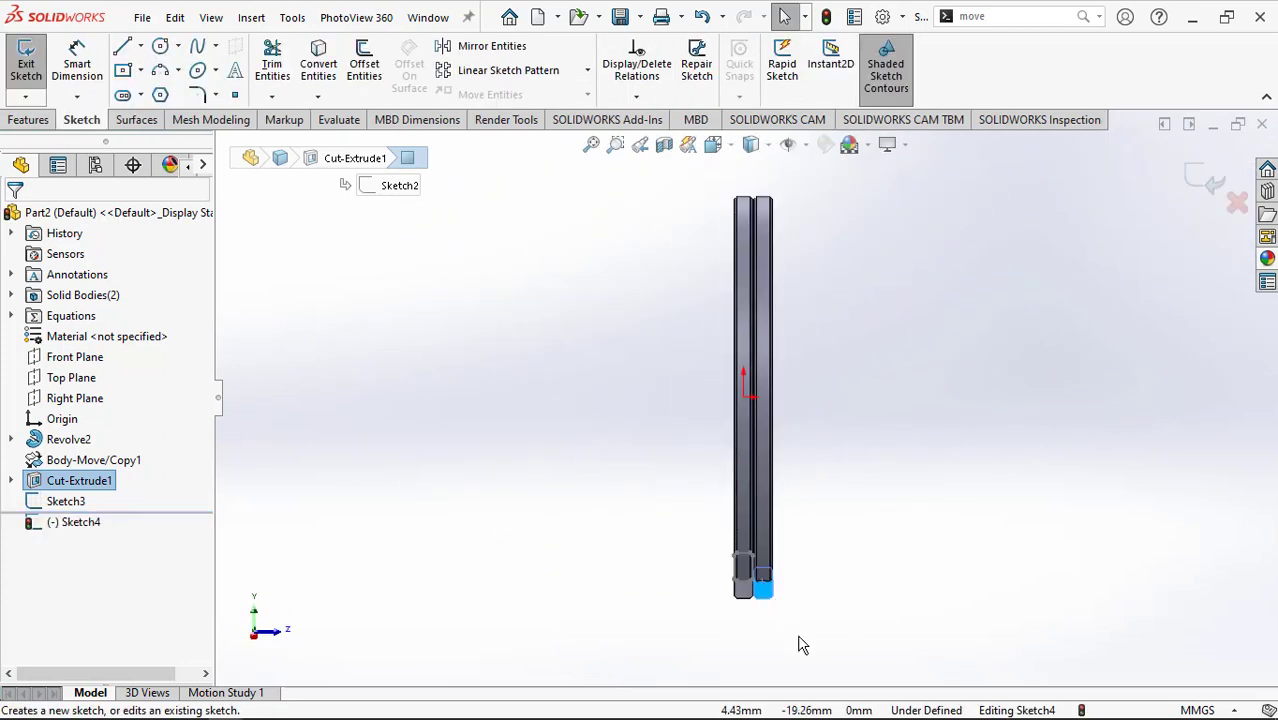
{"action": "left_click", "coordinate": [330, 85]}
{"action": "scroll", "coordinate": [798, 563], "scroll_direction": "down", "scroll_amount": 2}
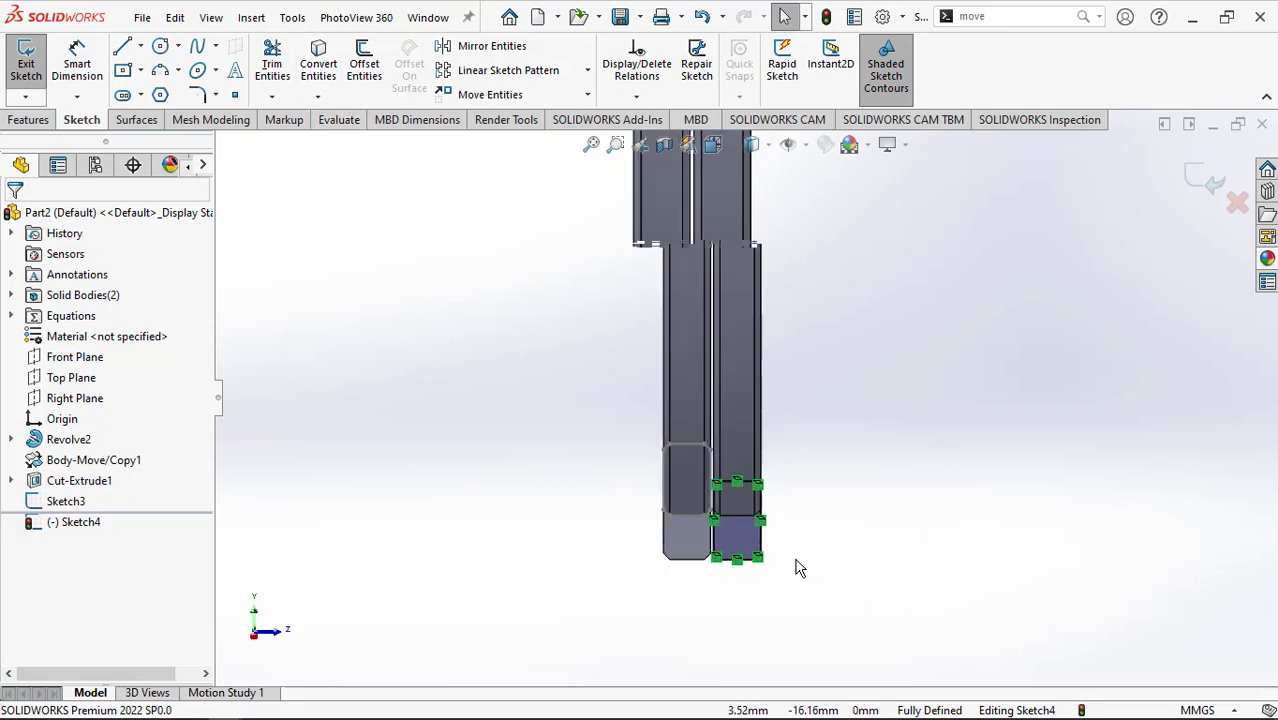
{"action": "scroll", "coordinate": [787, 552], "scroll_direction": "down", "scroll_amount": 2}
{"action": "mouse_move", "coordinate": [787, 552]}
{"action": "middle_mouse_down"}
{"action": "mouse_move", "coordinate": [827, 486]}
{"action": "mouse_move", "coordinate": [842, 360]}
{"action": "mouse_move", "coordinate": [842, 414]}
{"action": "middle_mouse_up"}
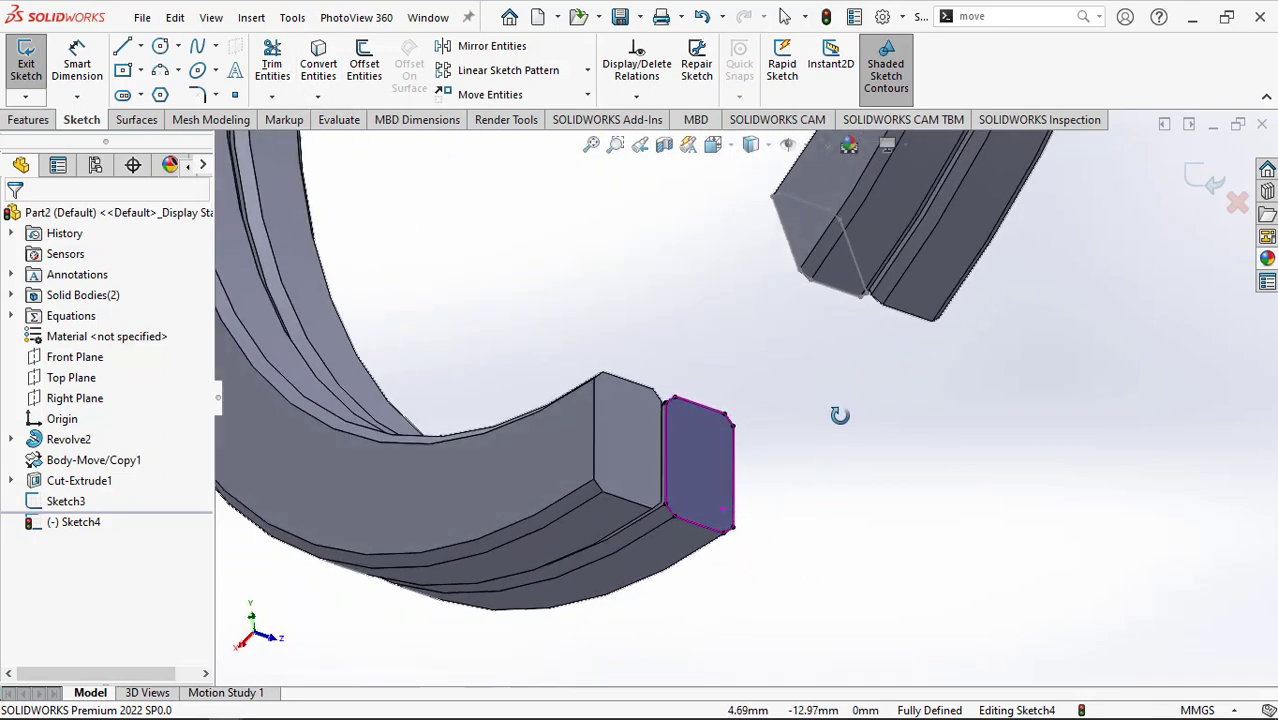
{"action": "left_click", "coordinate": [1210, 192]}
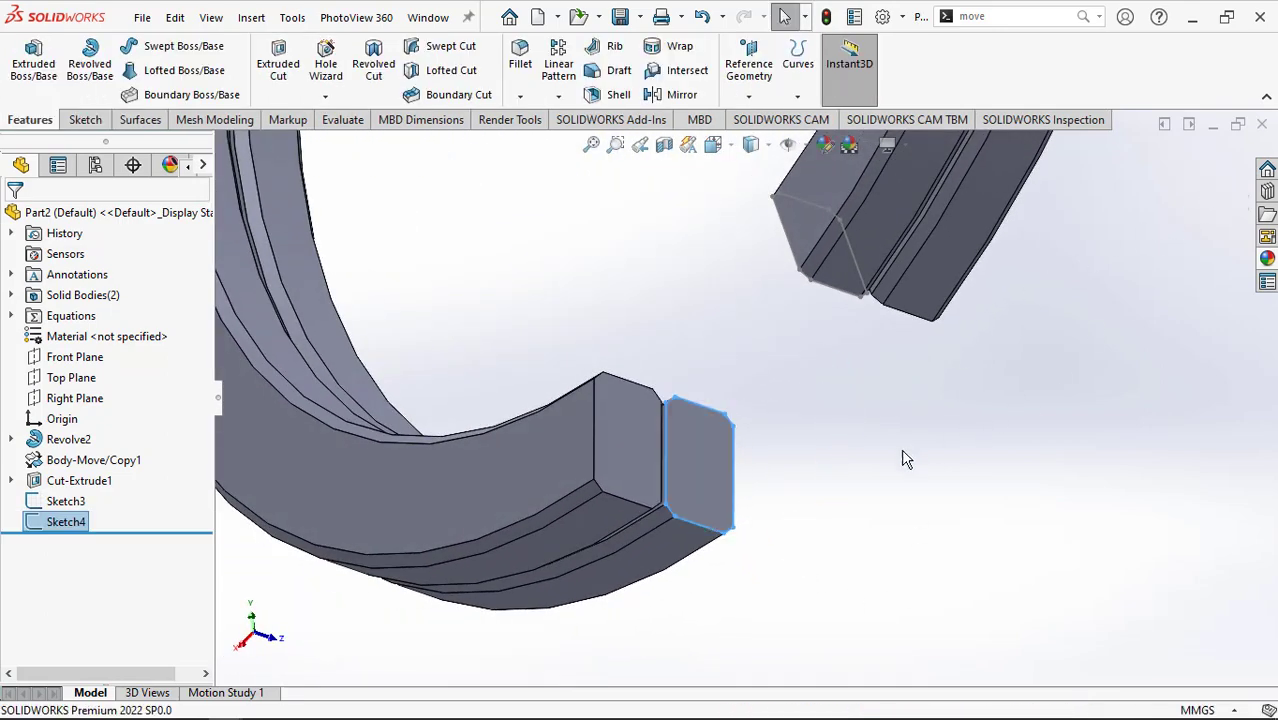
- Fit and orbit the view onto the ring's gap and start a Loft between the end profiles
{"action": "mouse_move", "coordinate": [875, 476]}
{"action": "middle_mouse_down"}
{"action": "mouse_move", "coordinate": [848, 479]}
{"action": "mouse_move", "coordinate": [836, 359]}
{"action": "mouse_move", "coordinate": [776, 257]}
{"action": "mouse_move", "coordinate": [793, 277]}
{"action": "mouse_move", "coordinate": [778, 228]}
{"action": "mouse_move", "coordinate": [765, 229]}
{"action": "middle_mouse_up"}
{"action": "scroll", "coordinate": [989, 322], "scroll_direction": "up", "scroll_amount": 3}
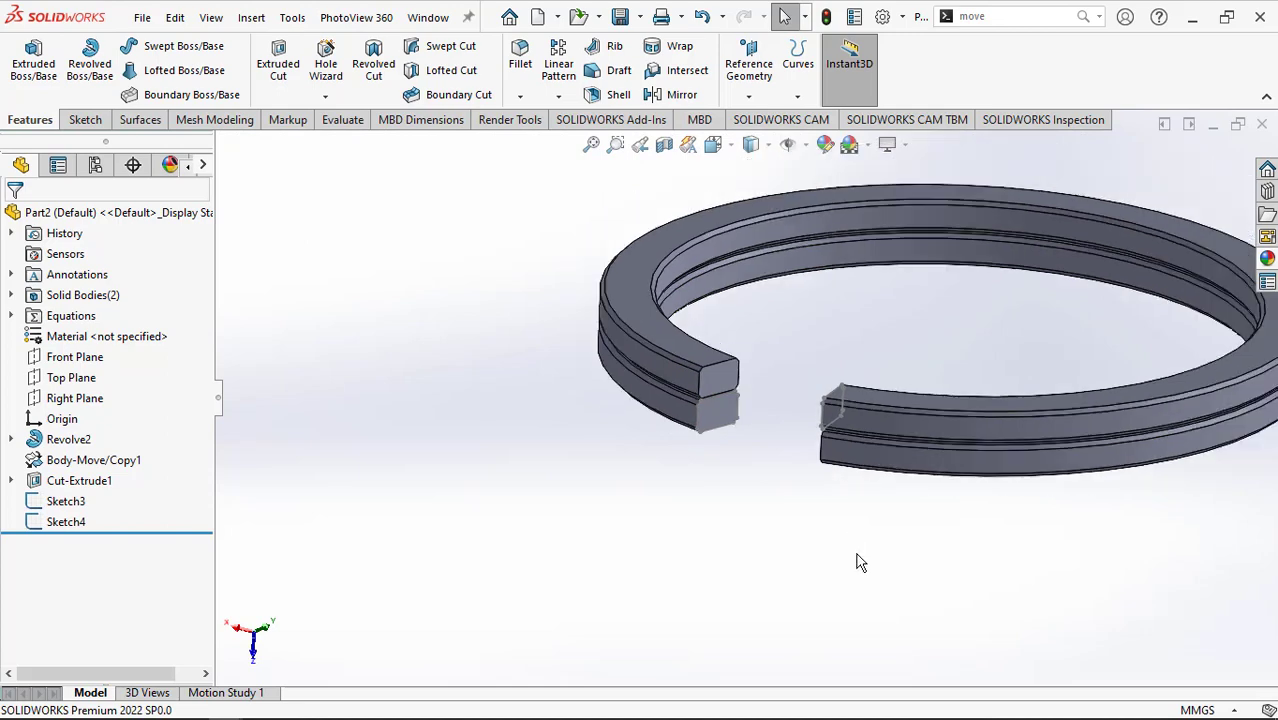
{"action": "scroll", "coordinate": [989, 322], "scroll_direction": "up", "scroll_amount": 3}
{"action": "key", "text": "f"}
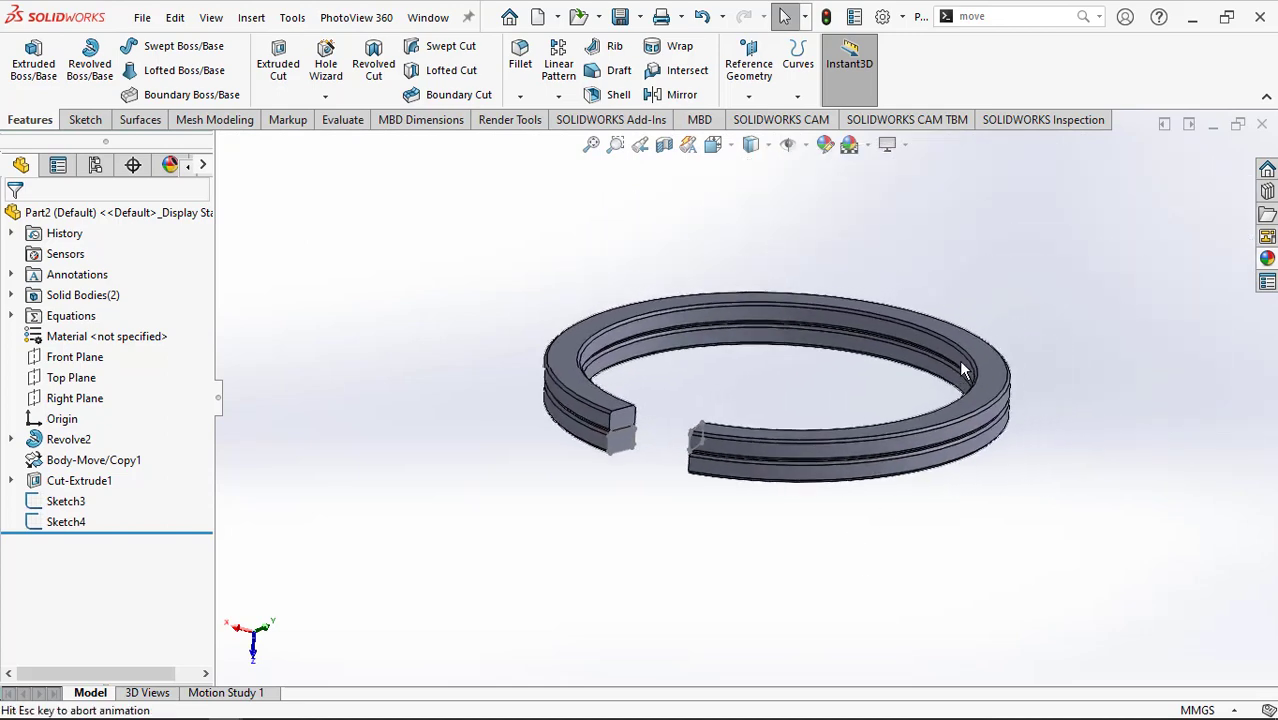
{"action": "scroll", "coordinate": [607, 448], "scroll_direction": "down", "scroll_amount": 5}
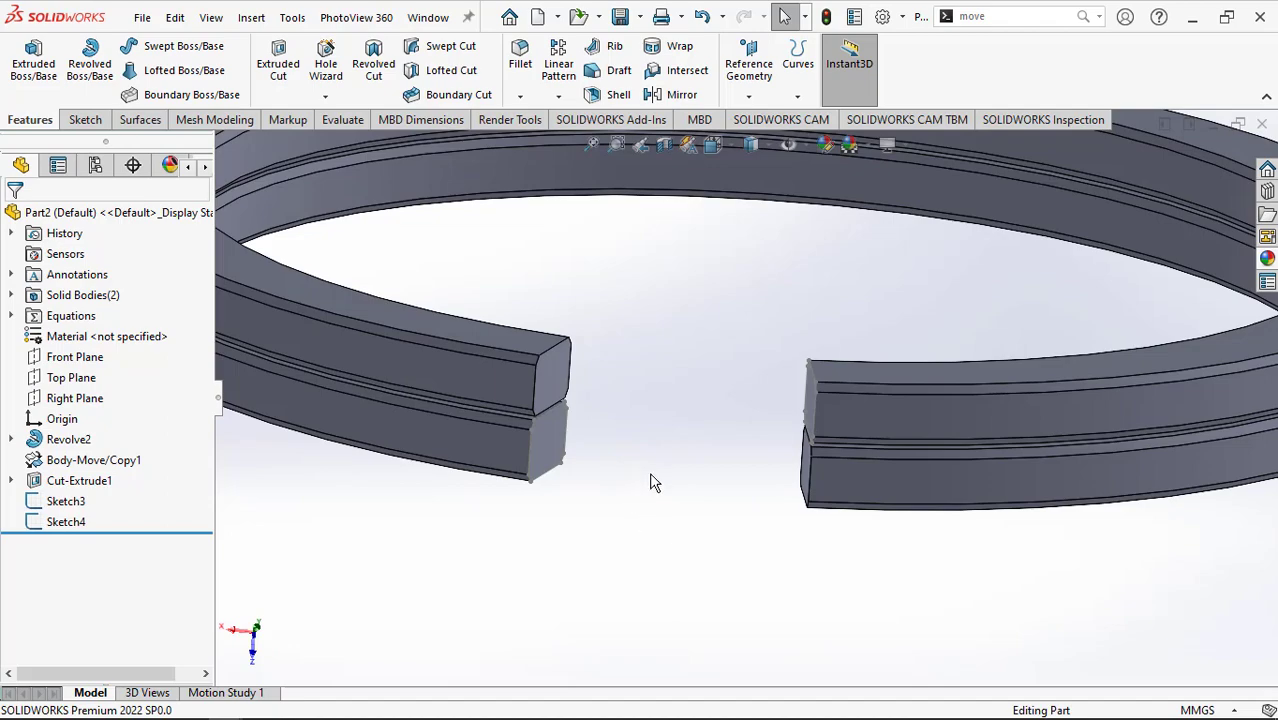
{"action": "scroll", "coordinate": [652, 482], "scroll_direction": "up", "scroll_amount": 5}
{"action": "scroll", "coordinate": [662, 476], "scroll_direction": "down", "scroll_amount": 3}
{"action": "mouse_move", "coordinate": [662, 476]}
{"action": "middle_mouse_down"}
{"action": "mouse_move", "coordinate": [733, 419]}
{"action": "mouse_move", "coordinate": [650, 496]}
{"action": "mouse_move", "coordinate": [700, 522]}
{"action": "middle_mouse_up"}
{"action": "scroll", "coordinate": [700, 522], "scroll_direction": "down", "scroll_amount": 3}
{"action": "scroll", "coordinate": [700, 522], "scroll_direction": "up", "scroll_amount": 3}
{"action": "scroll", "coordinate": [700, 522], "scroll_direction": "up", "scroll_amount": 2}
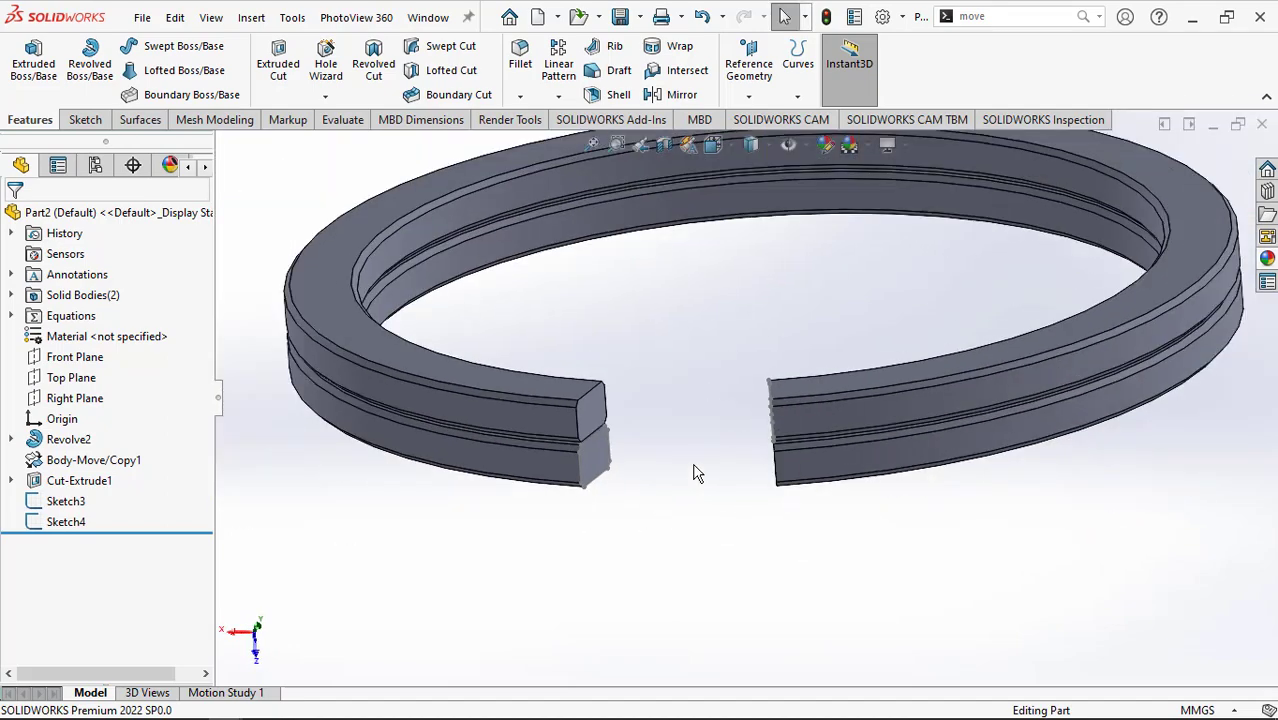
{"action": "left_click", "coordinate": [172, 70]}
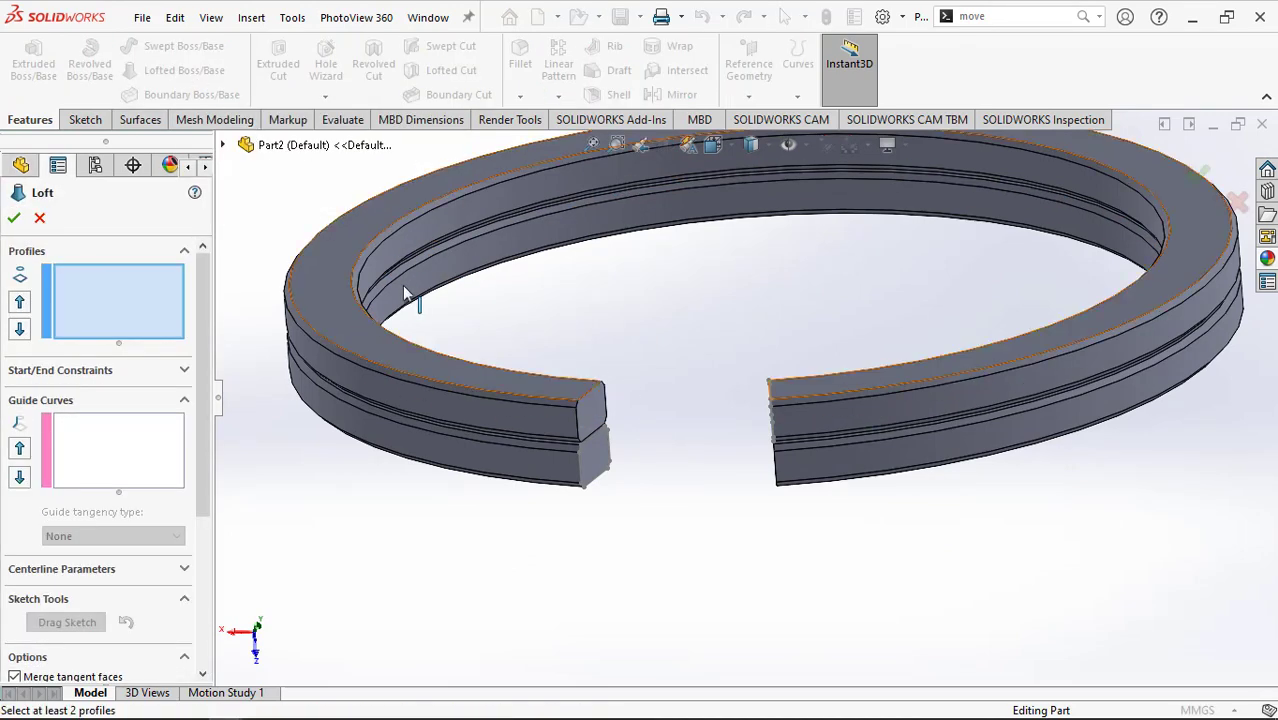
- Select Sketch4 and Sketch3 as the two loft profiles across the gap
{"action": "left_click", "coordinate": [584, 488]}
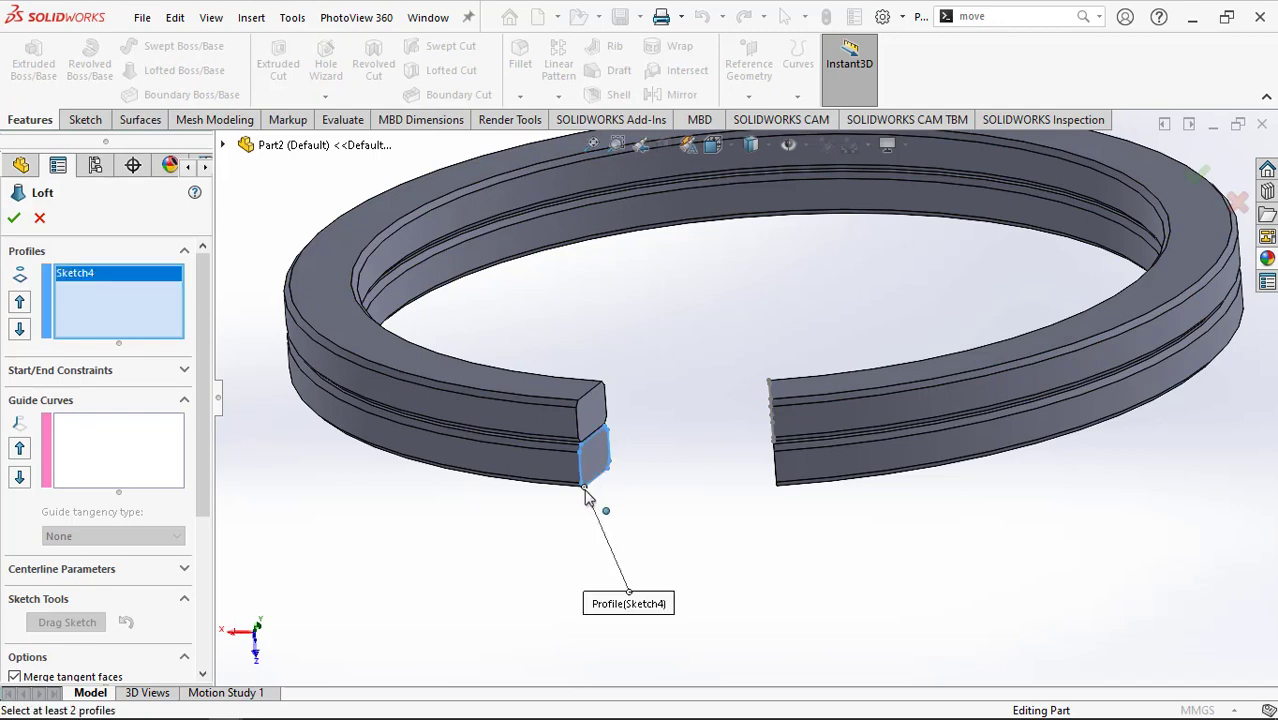
{"action": "mouse_move", "coordinate": [719, 449]}
{"action": "middle_mouse_down"}
{"action": "mouse_move", "coordinate": [747, 414]}
{"action": "mouse_move", "coordinate": [827, 408]}
{"action": "middle_mouse_up"}
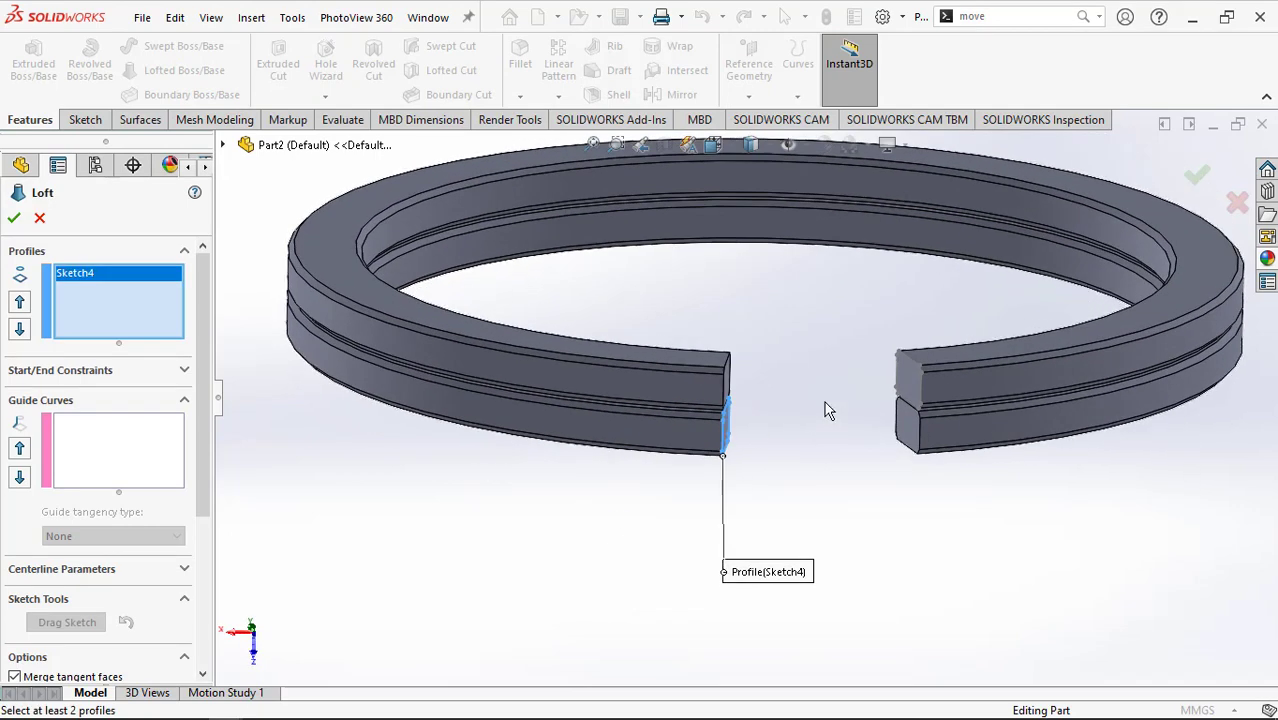
{"action": "scroll", "coordinate": [908, 400], "scroll_direction": "down", "scroll_amount": 3}
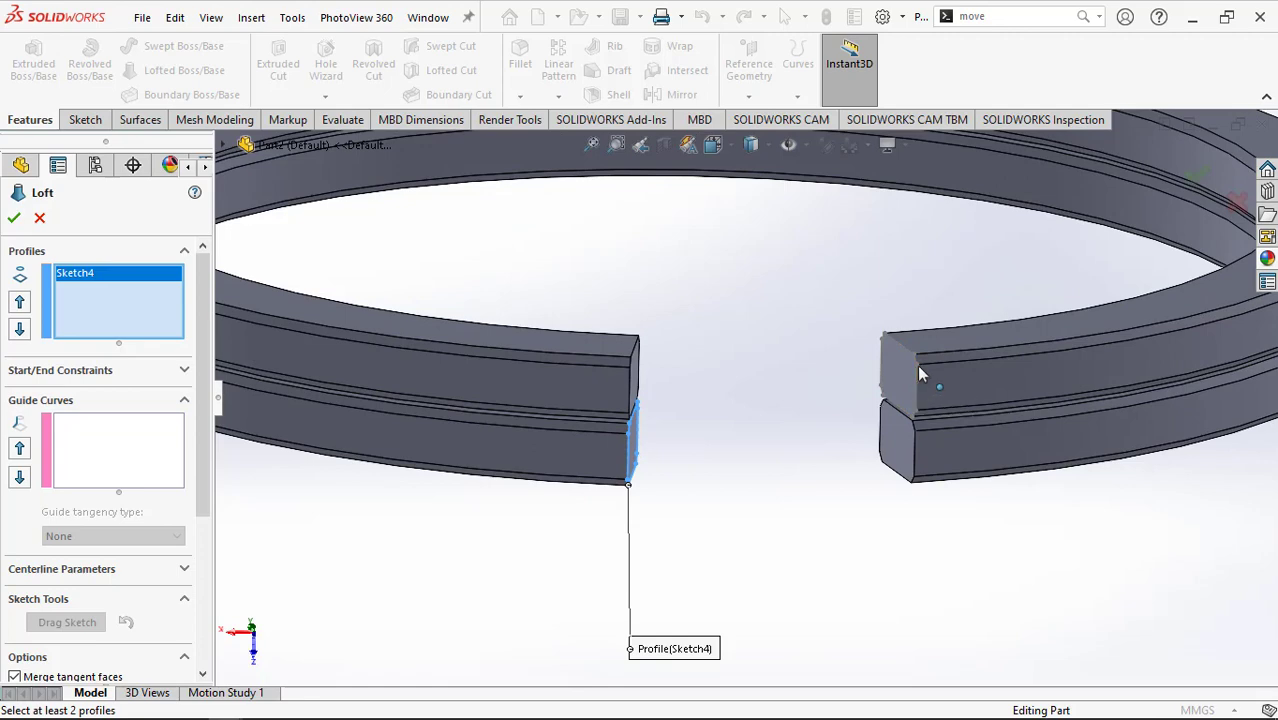
{"action": "left_click", "coordinate": [919, 367]}
{"action": "scroll", "coordinate": [846, 481], "scroll_direction": "down", "scroll_amount": 2}
{"action": "scroll", "coordinate": [858, 476], "scroll_direction": "down", "scroll_amount": 1}
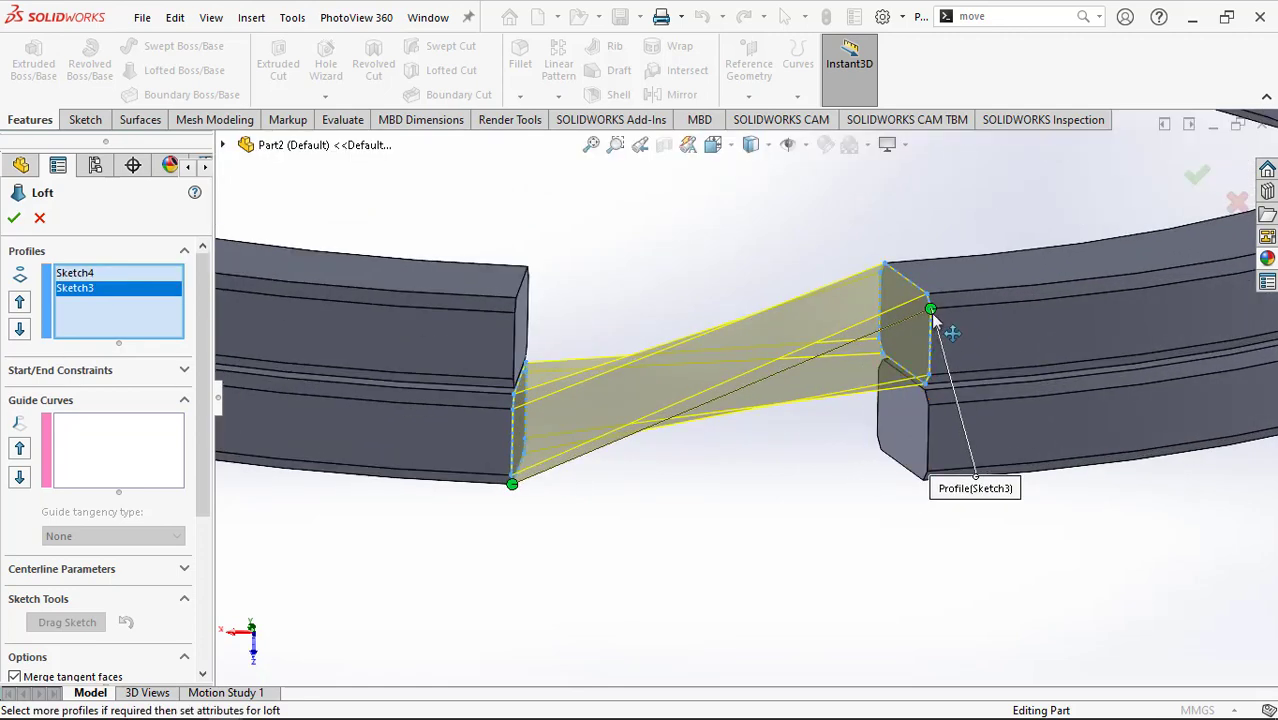
- Drag the loft connectors to matching corners so the bridge preview runs straight without twisting
{"action": "left_click_drag", "start_coordinate": [932, 314], "coordinate": [926, 392]}
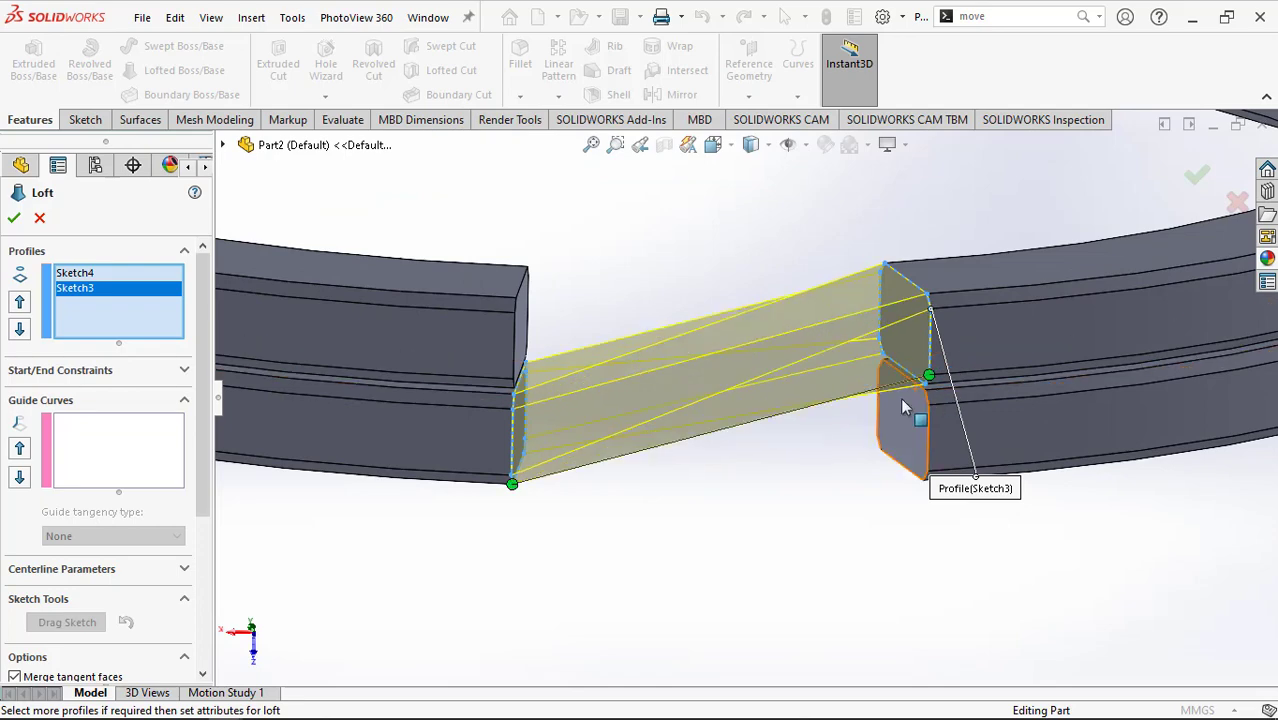
{"action": "mouse_move", "coordinate": [870, 418]}
{"action": "middle_mouse_down"}
{"action": "mouse_move", "coordinate": [839, 457]}
{"action": "mouse_move", "coordinate": [844, 382]}
{"action": "mouse_move", "coordinate": [836, 414]}
{"action": "middle_mouse_up"}
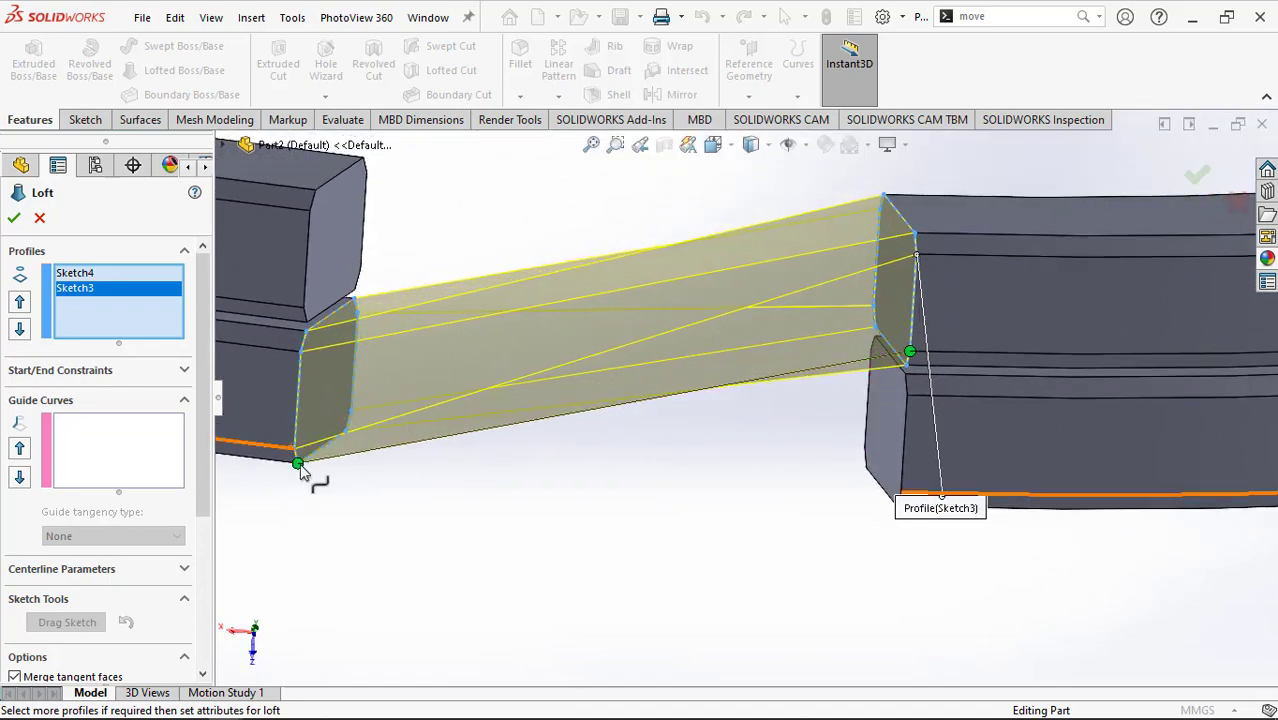
{"action": "left_click_drag", "start_coordinate": [296, 450], "coordinate": [294, 447]}
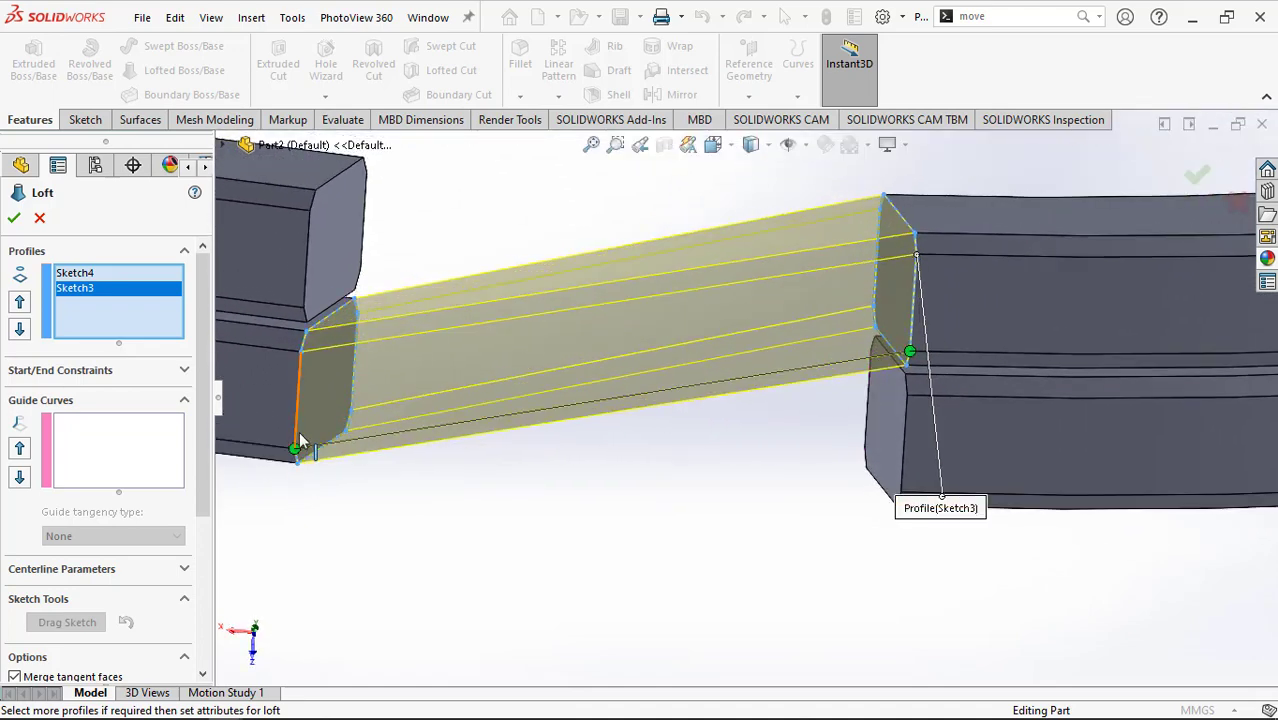
{"action": "scroll", "coordinate": [564, 485], "scroll_direction": "up", "scroll_amount": 2}
{"action": "scroll", "coordinate": [607, 455], "scroll_direction": "up", "scroll_amount": 2}
{"action": "mouse_move", "coordinate": [607, 455]}
{"action": "middle_mouse_down"}
{"action": "mouse_move", "coordinate": [605, 476]}
{"action": "mouse_move", "coordinate": [620, 468]}
{"action": "middle_mouse_up"}
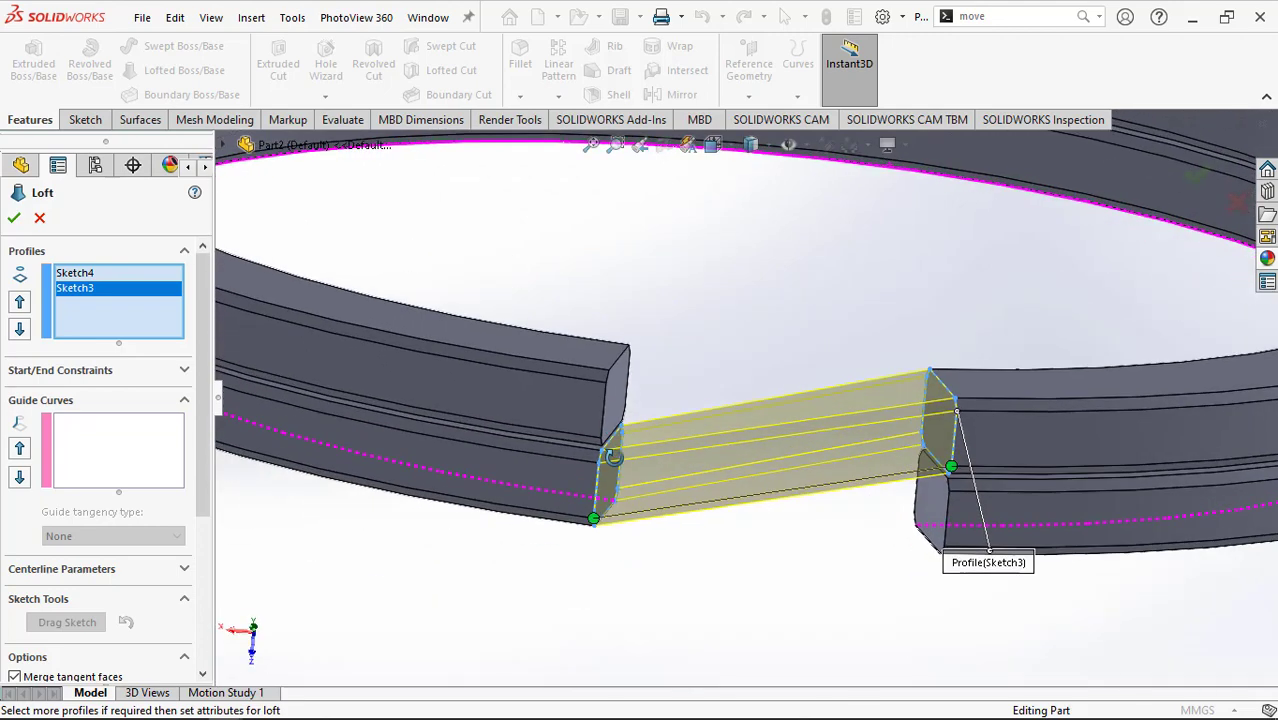
{"action": "scroll", "coordinate": [776, 434], "scroll_direction": "down", "scroll_amount": 3}
{"action": "scroll", "coordinate": [800, 520], "scroll_direction": "up", "scroll_amount": 3}
{"action": "scroll", "coordinate": [844, 565], "scroll_direction": "down", "scroll_amount": 2}
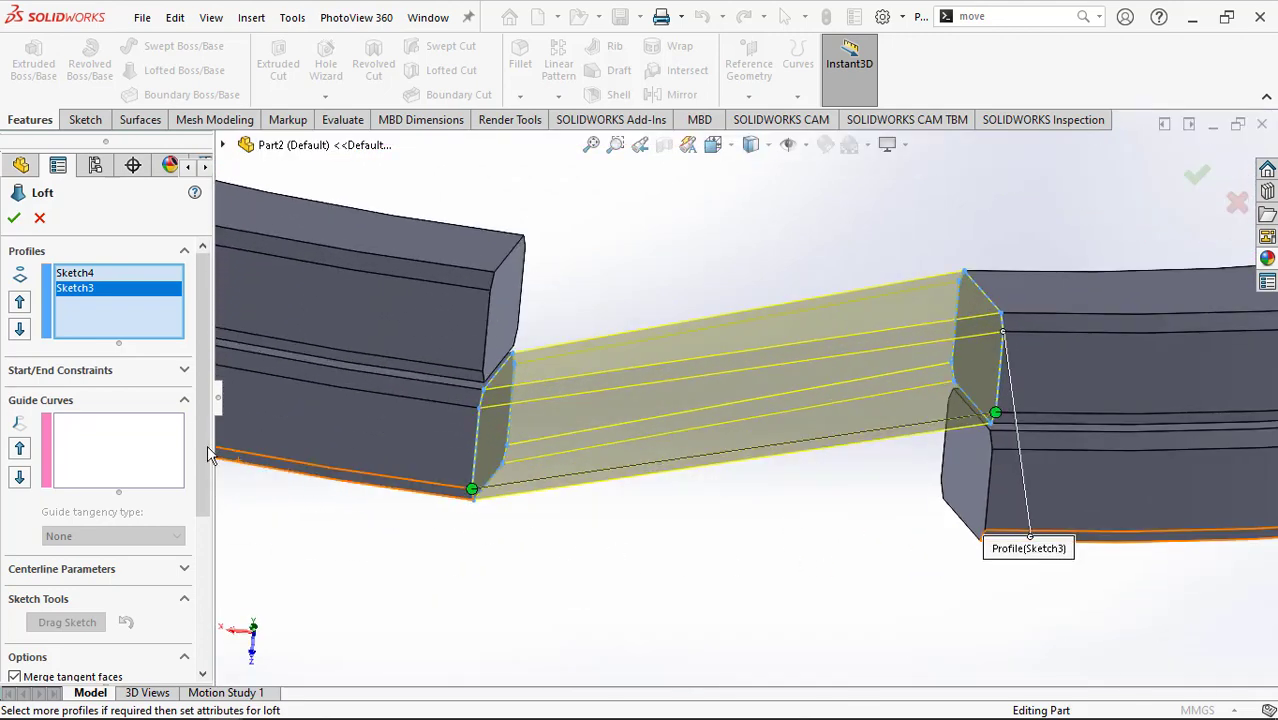
- Set both start and end constraints to Tangency To Face and create Loft1
{"action": "left_click", "coordinate": [185, 372]}
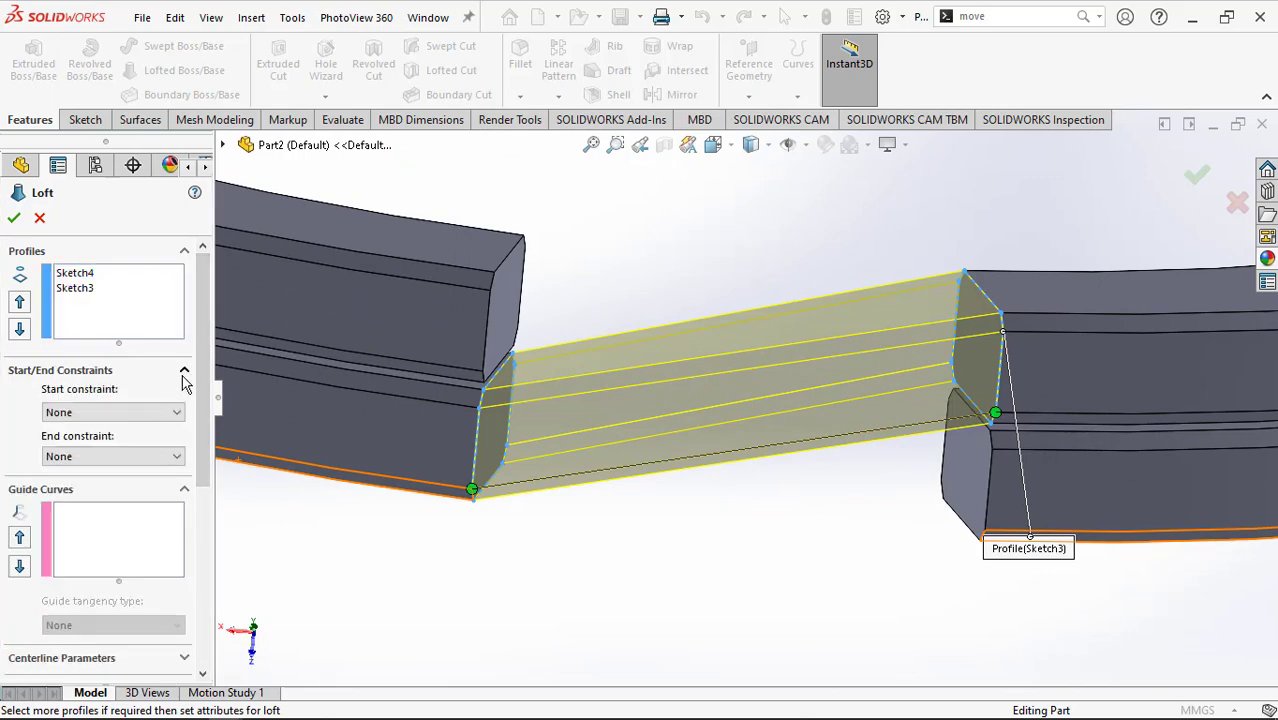
{"action": "left_click", "coordinate": [153, 411]}
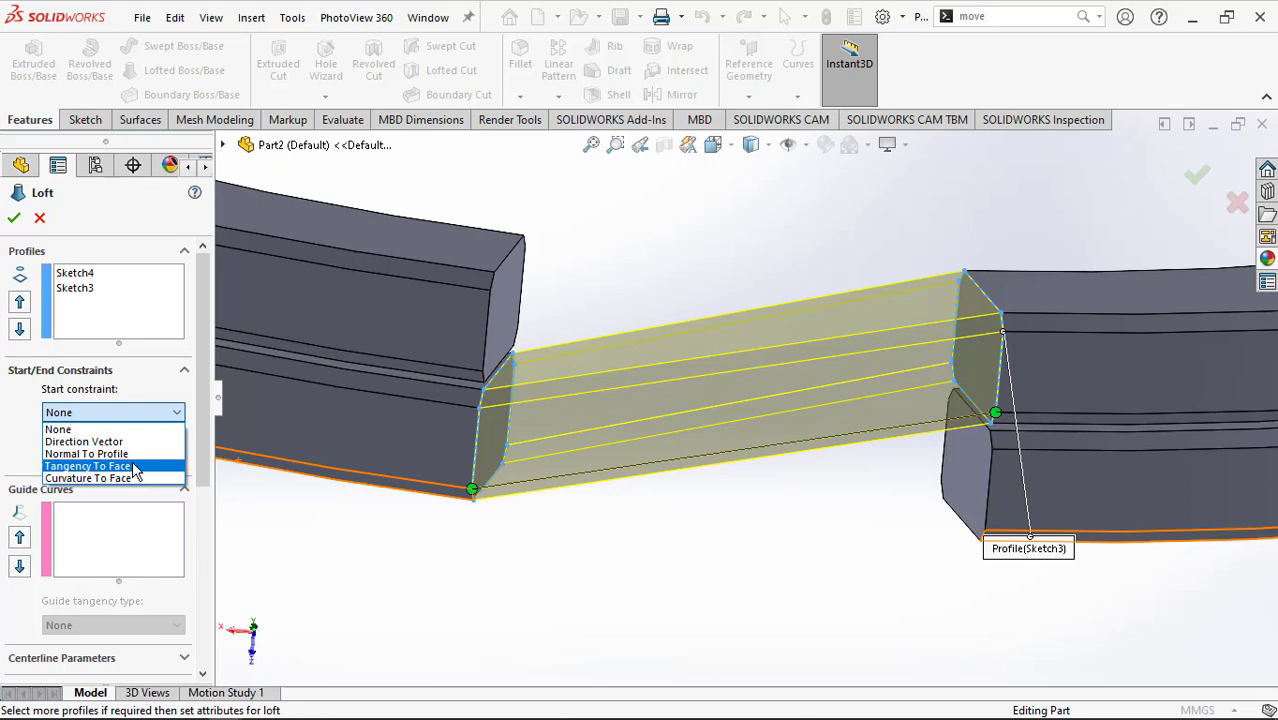
{"action": "left_click", "coordinate": [135, 467]}
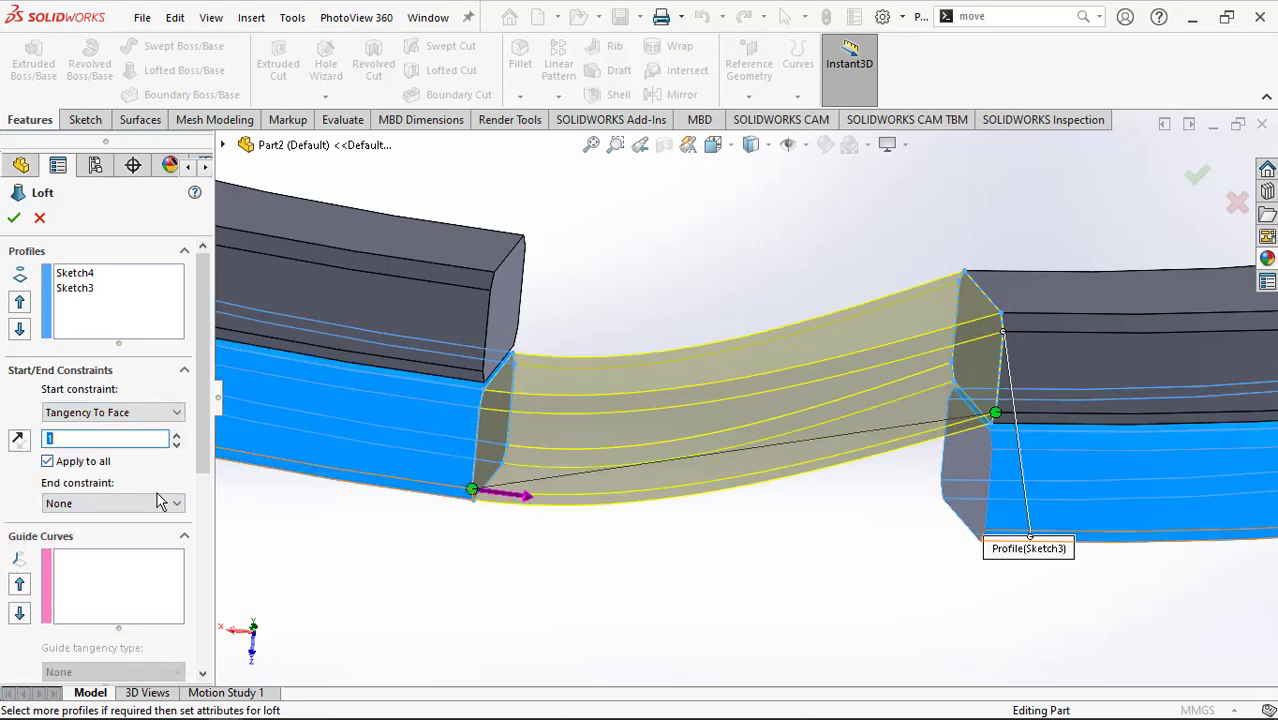
{"action": "left_click", "coordinate": [153, 505]}
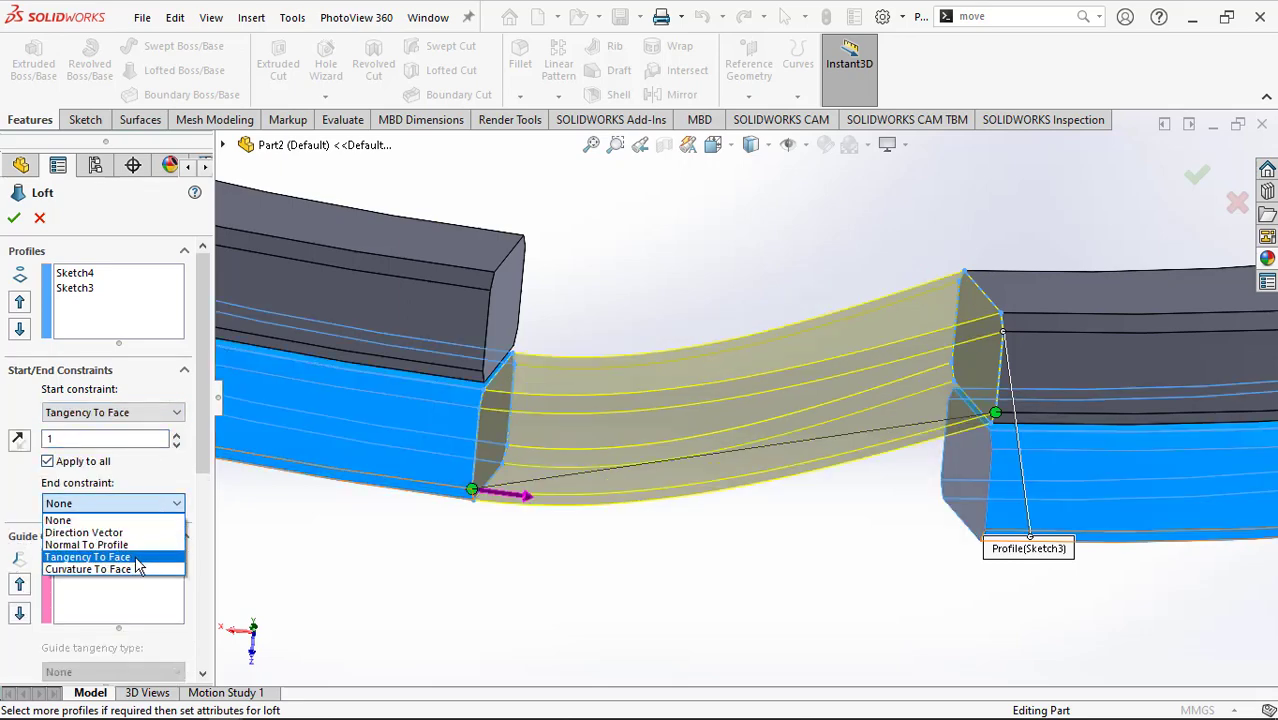
{"action": "left_click", "coordinate": [136, 560]}
{"action": "scroll", "coordinate": [650, 548], "scroll_direction": "up", "scroll_amount": 3}
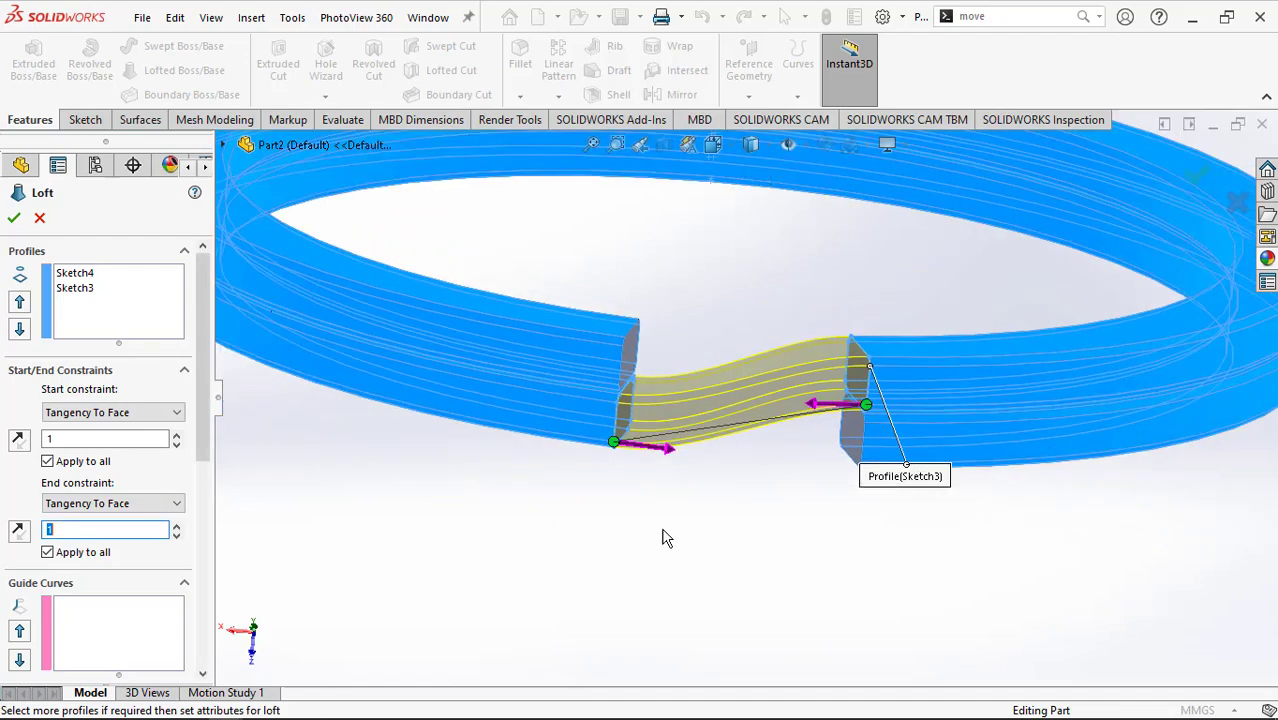
{"action": "middle_click_drag", "start_coordinate": [667, 538], "coordinate": [662, 528]}
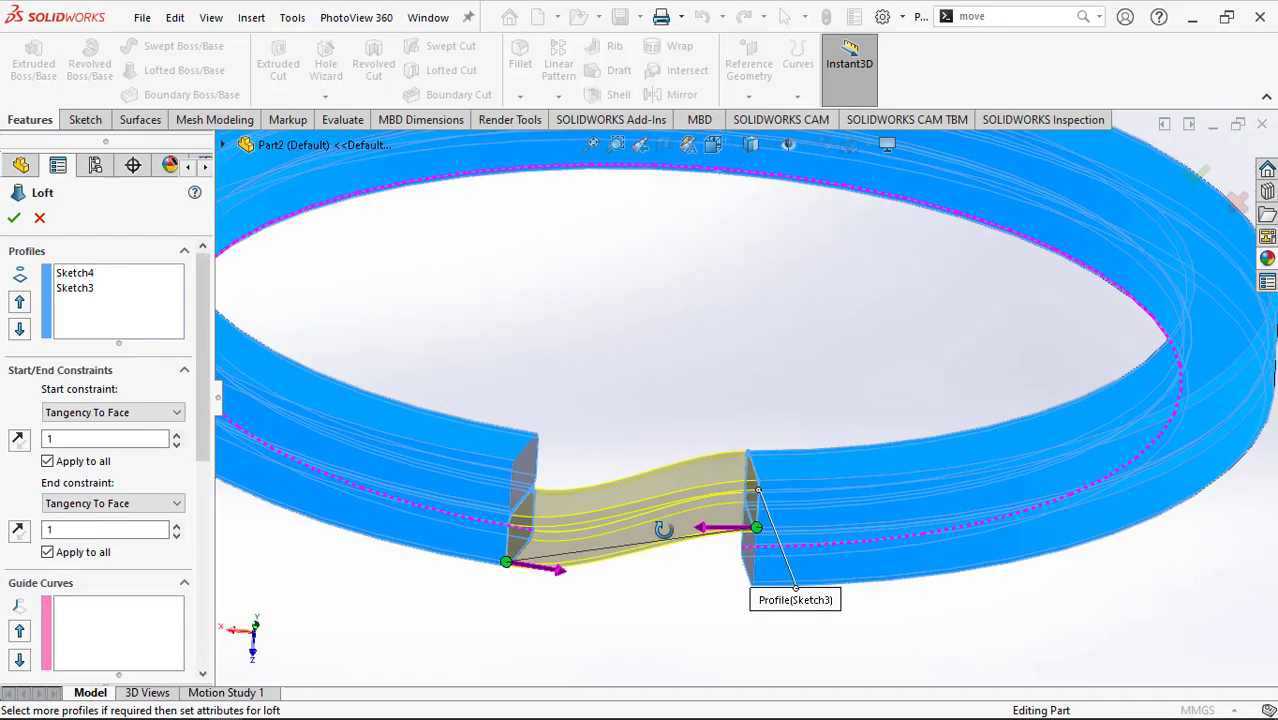
{"action": "left_click", "coordinate": [14, 220]}
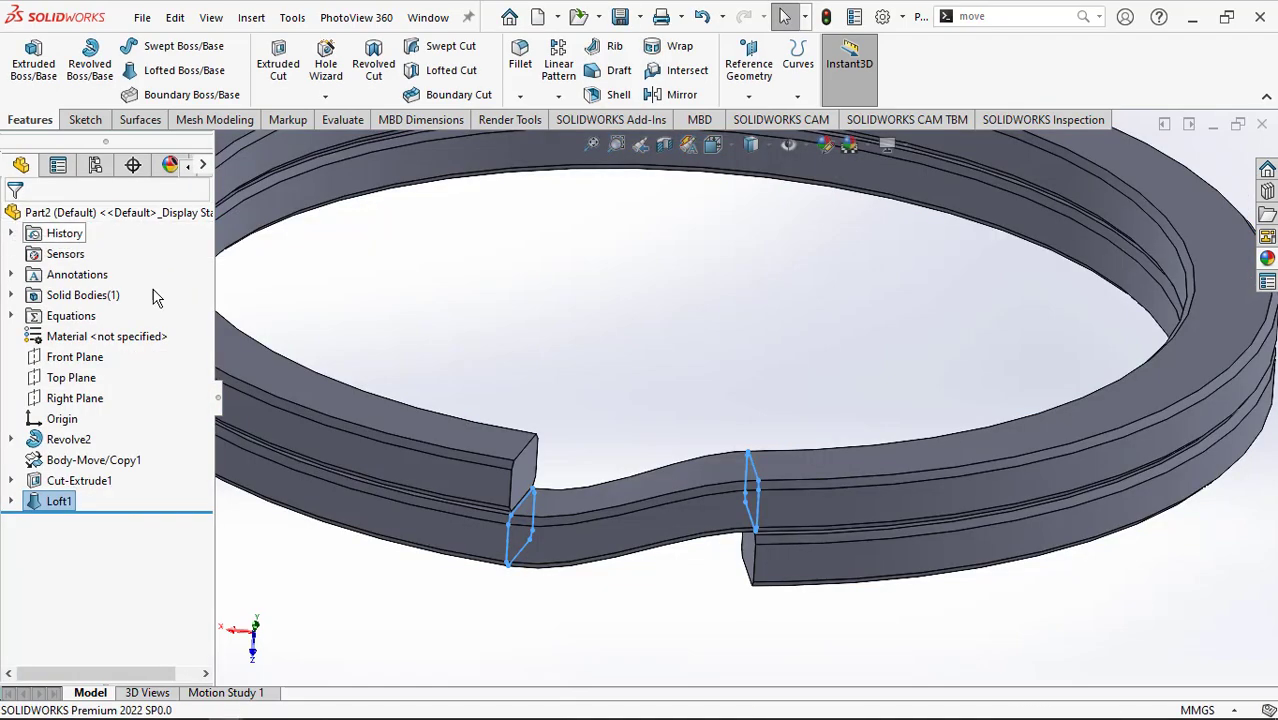
- Zoom to fit and orbit to inspect the lofted bridge, then open the Fillet dropdown
{"action": "left_click", "coordinate": [617, 380]}
{"action": "key", "text": "f"}
{"action": "mouse_move", "coordinate": [652, 421]}
{"action": "middle_mouse_down"}
{"action": "mouse_move", "coordinate": [621, 381]}
{"action": "mouse_move", "coordinate": [619, 398]}
{"action": "middle_mouse_up"}
{"action": "scroll", "coordinate": [562, 453], "scroll_direction": "down", "scroll_amount": 3}
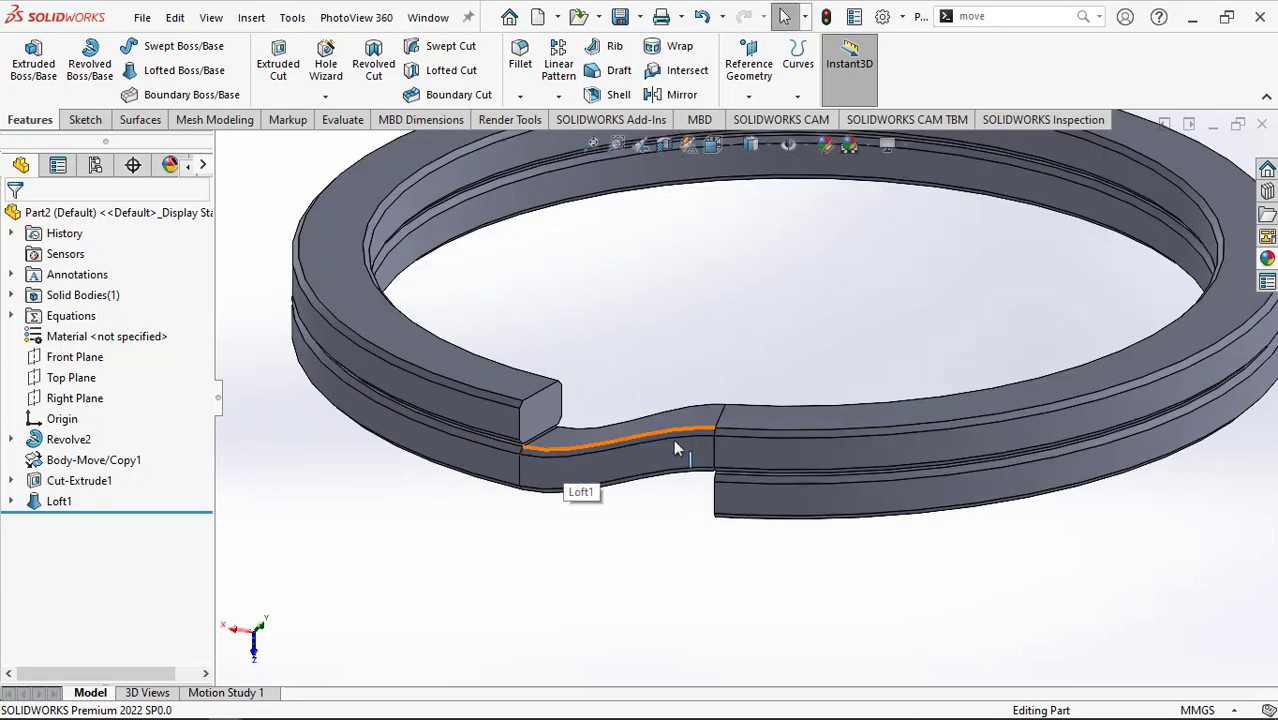
{"action": "scroll", "coordinate": [743, 386], "scroll_direction": "up", "scroll_amount": 3}
{"action": "scroll", "coordinate": [778, 318], "scroll_direction": "down", "scroll_amount": 1}
{"action": "scroll", "coordinate": [778, 318], "scroll_direction": "up", "scroll_amount": 1}
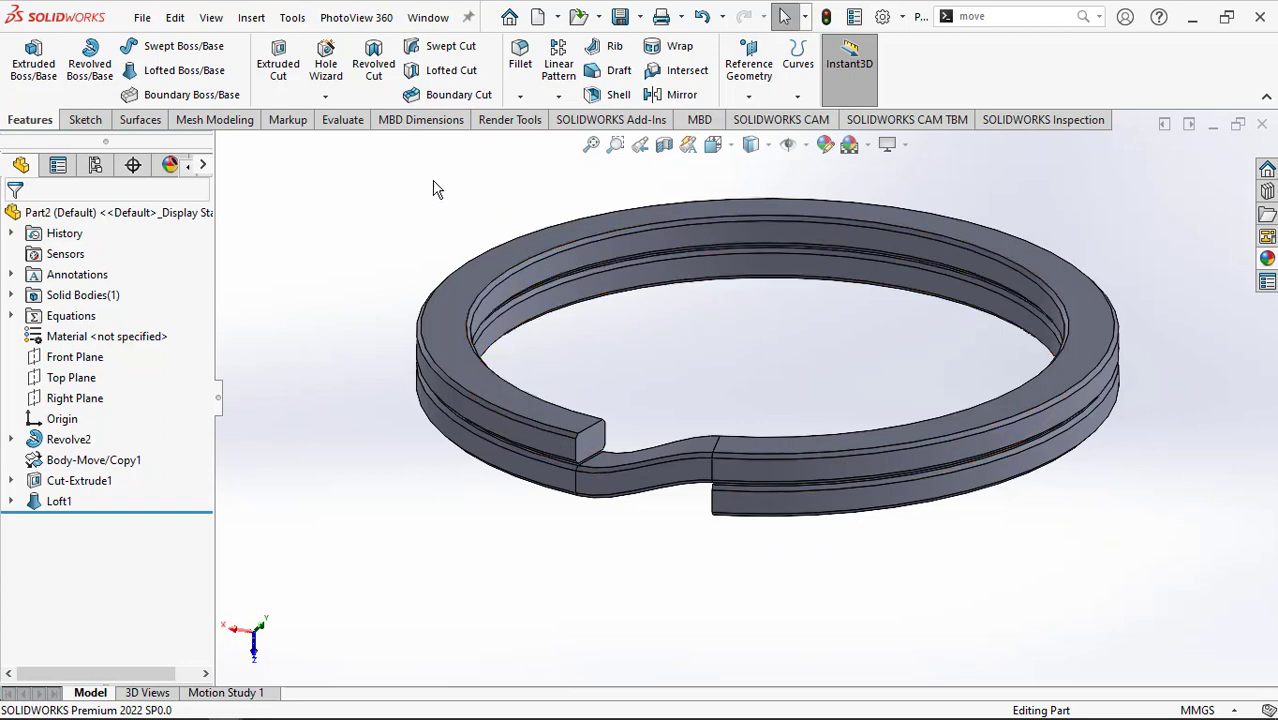
{"action": "left_click", "coordinate": [521, 98]}
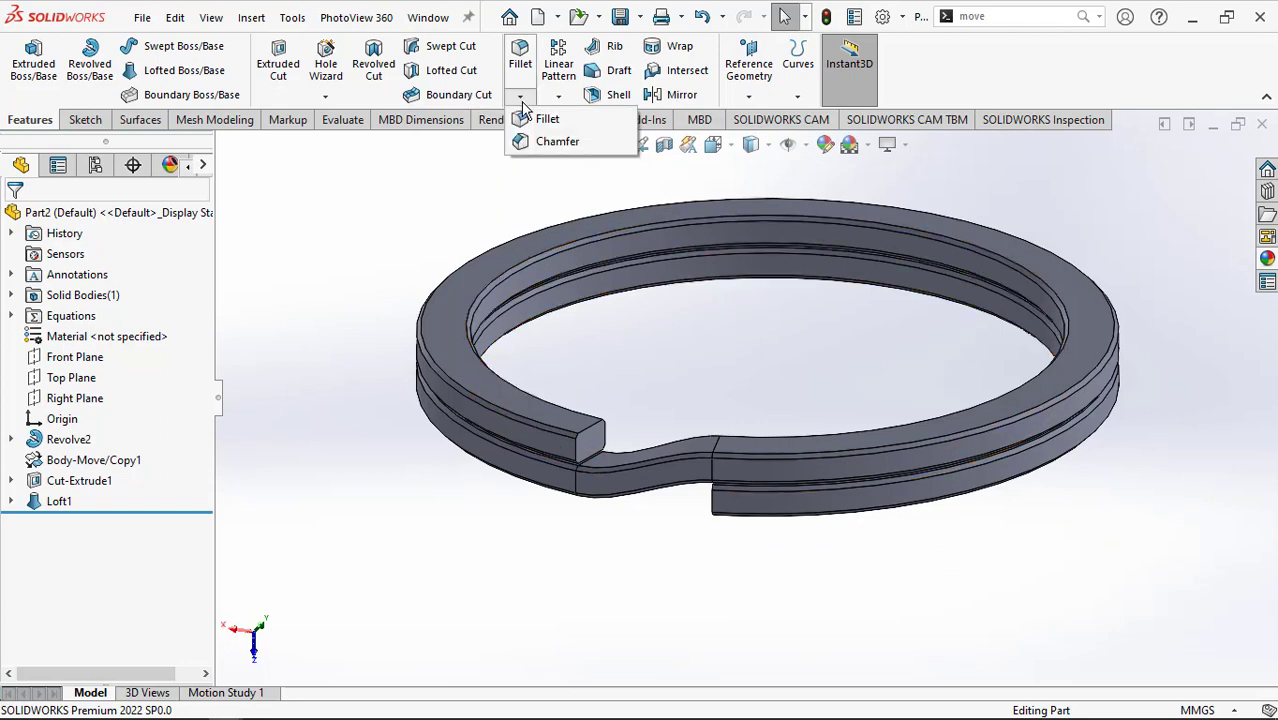
- Chamfer the upper and lower ring end faces by 0.2 mm at 45° as Chamfer1
{"action": "left_click", "coordinate": [537, 143]}
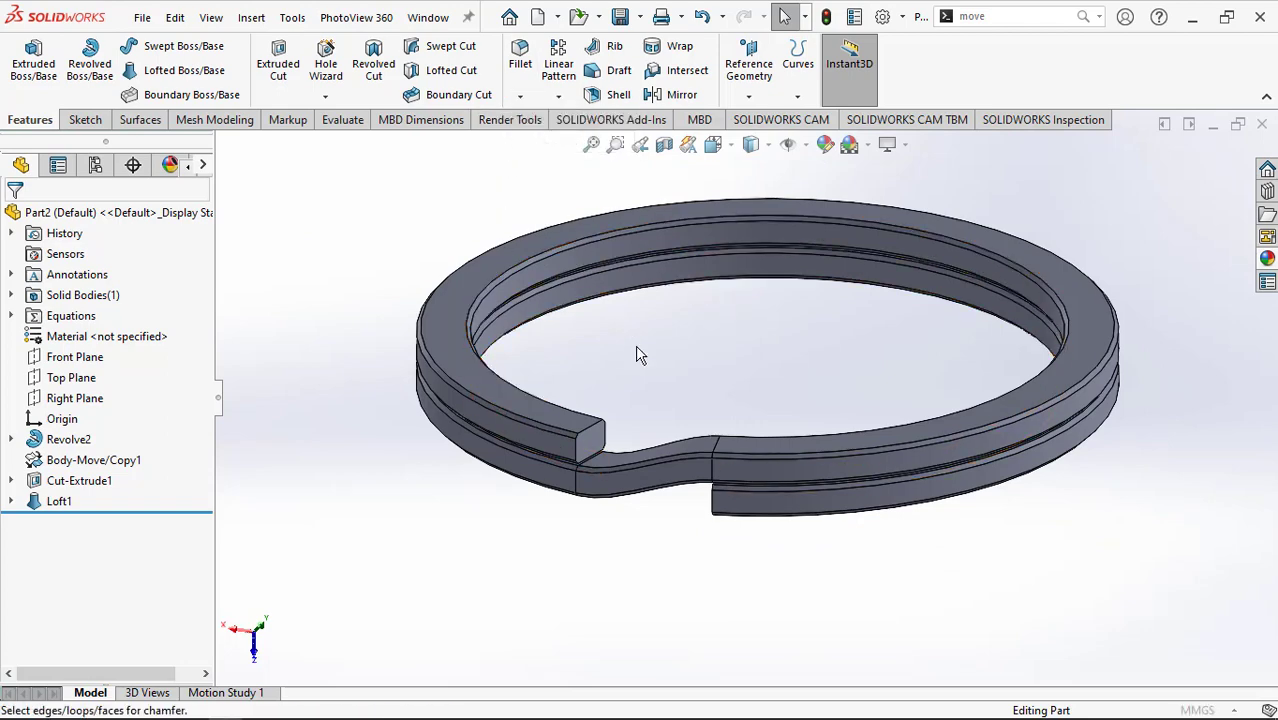
{"action": "type", "text": "0"}
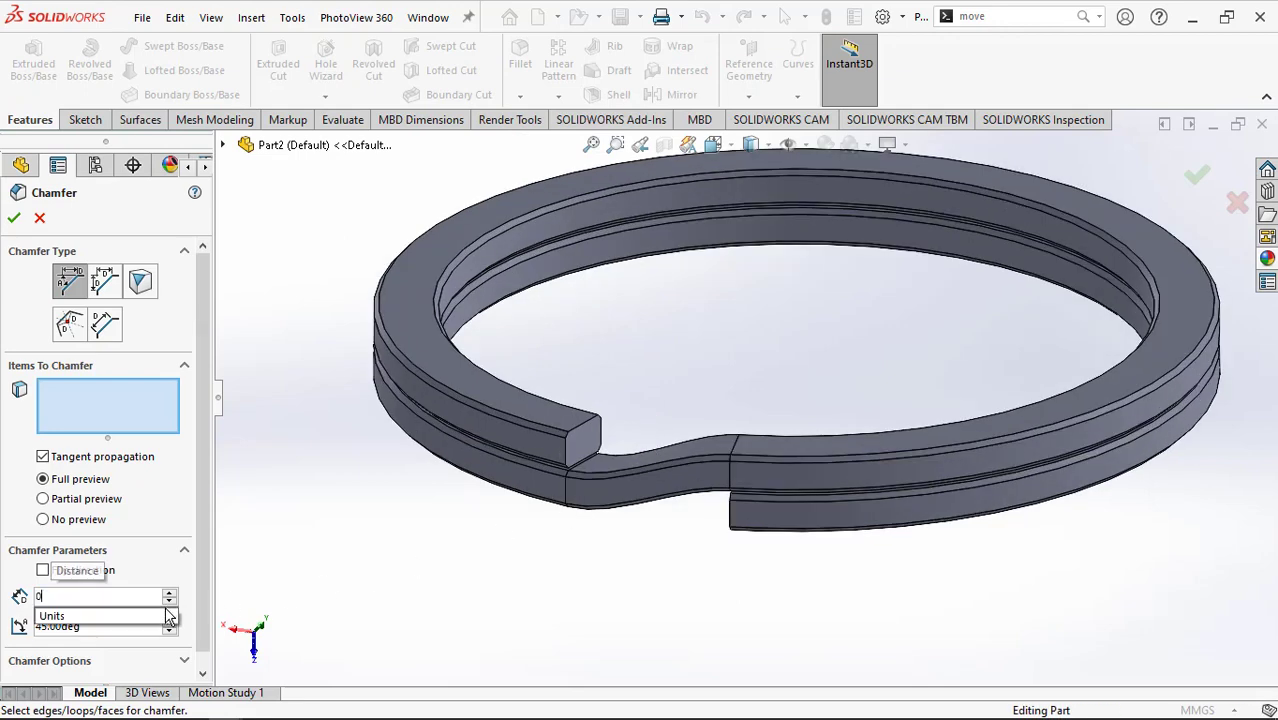
{"action": "type", "text": ".2"}
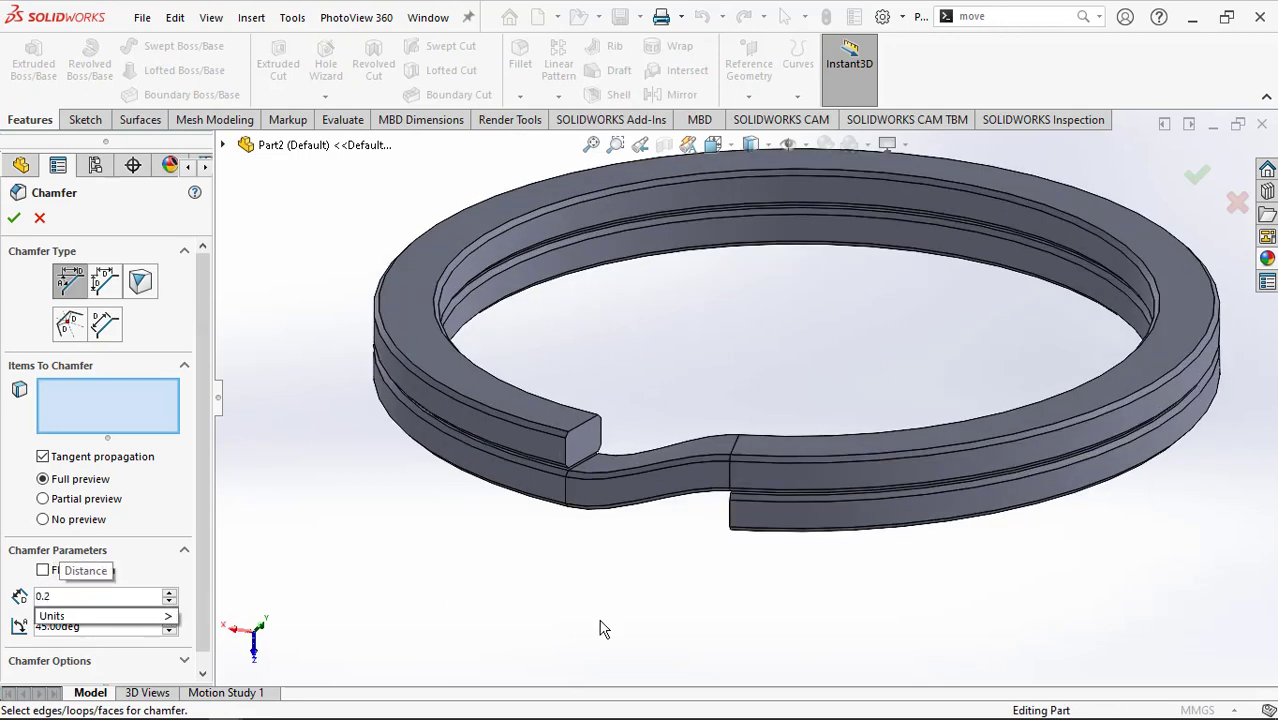
{"action": "key", "text": "Return"}
{"action": "scroll", "coordinate": [625, 575], "scroll_direction": "down", "scroll_amount": 2}
{"action": "scroll", "coordinate": [623, 568], "scroll_direction": "down", "scroll_amount": 1}
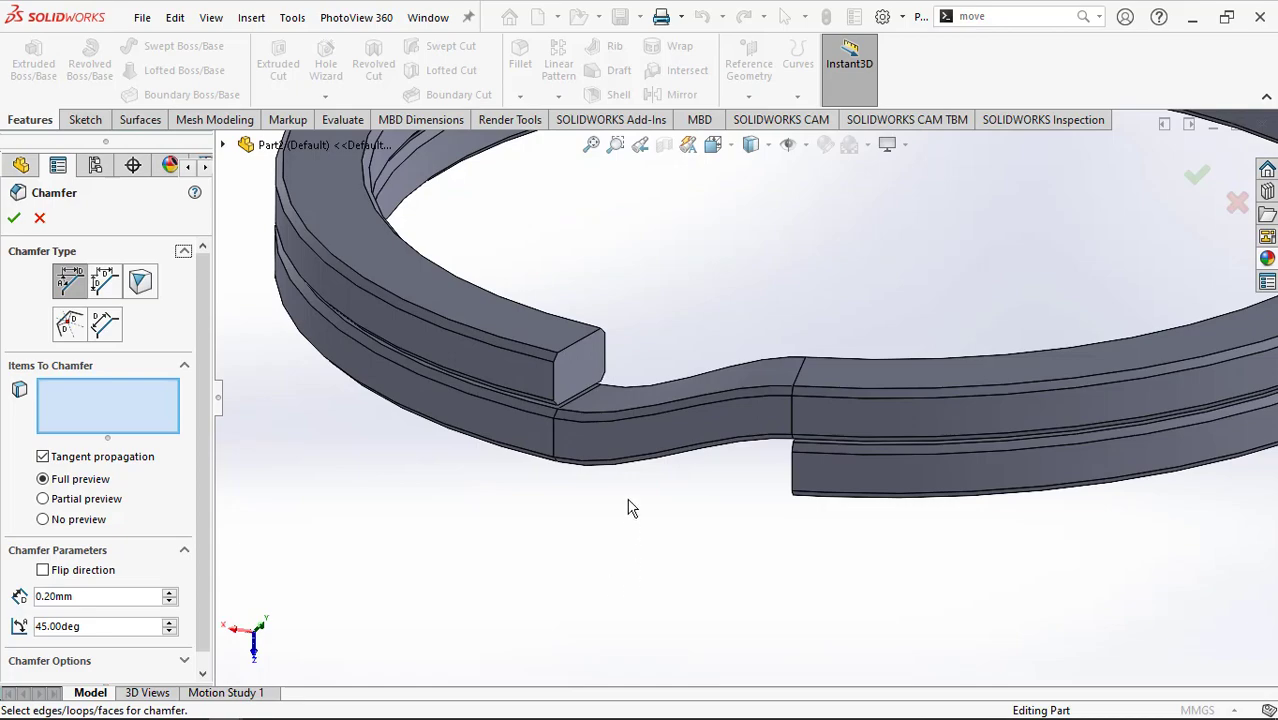
{"action": "left_click", "coordinate": [584, 350]}
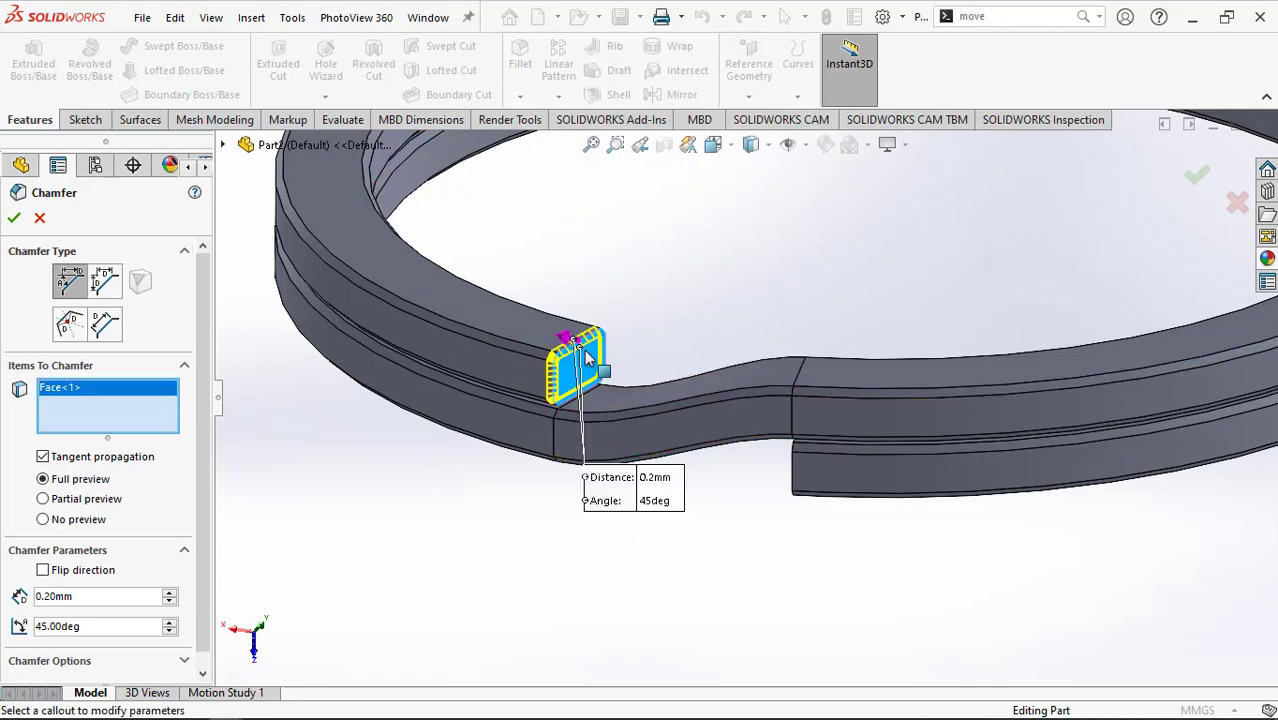
{"action": "mouse_move", "coordinate": [740, 566]}
{"action": "middle_mouse_down"}
{"action": "mouse_move", "coordinate": [756, 514]}
{"action": "mouse_move", "coordinate": [801, 509]}
{"action": "mouse_move", "coordinate": [805, 479]}
{"action": "middle_mouse_up"}
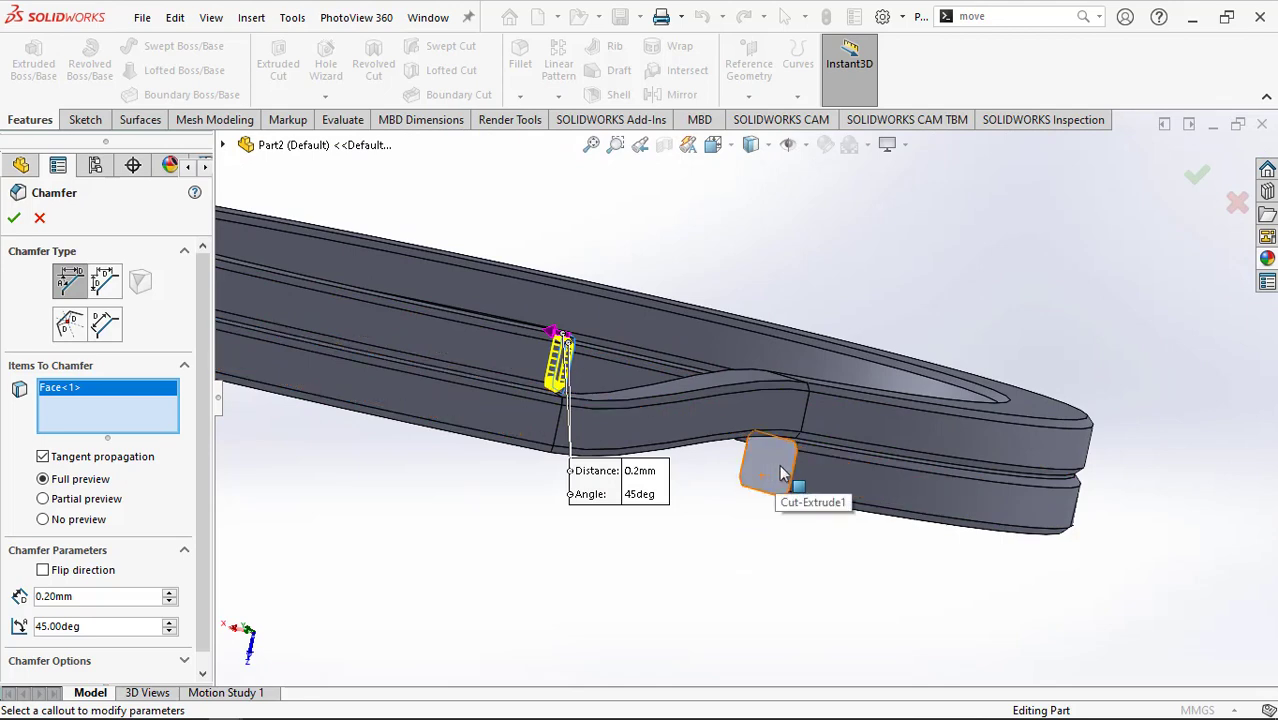
{"action": "left_click", "coordinate": [783, 474]}
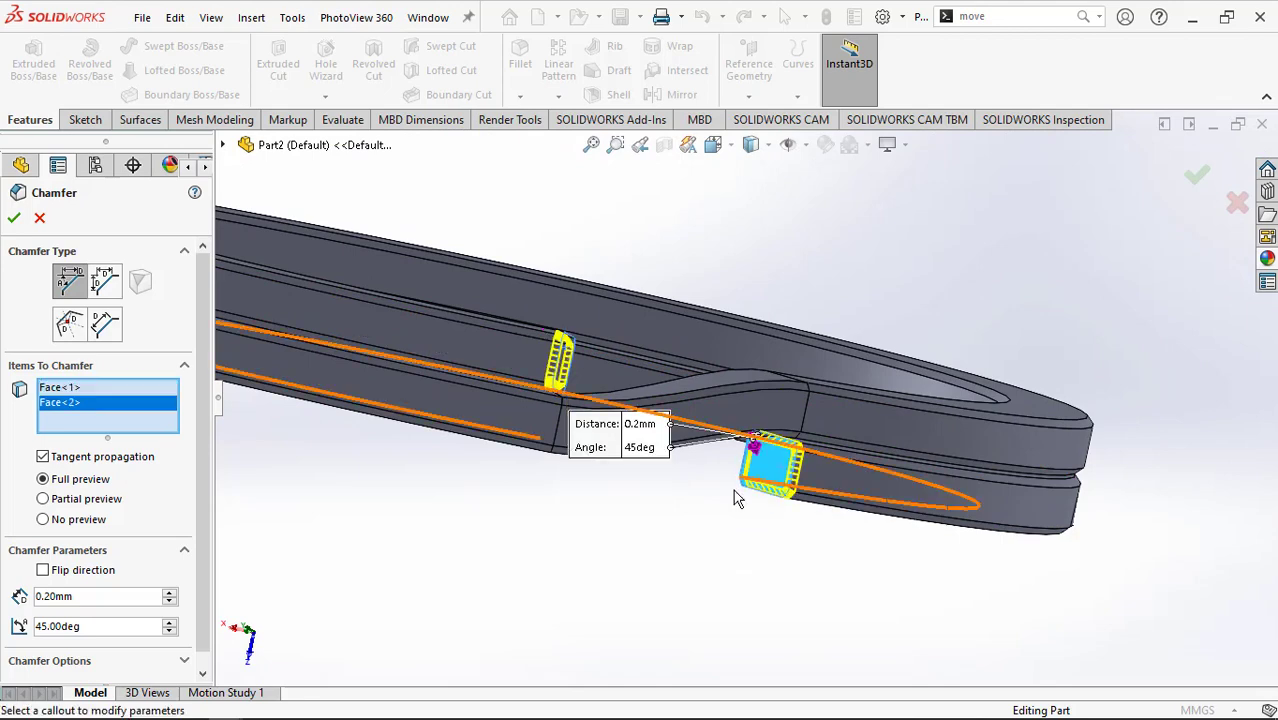
{"action": "left_click", "coordinate": [14, 219]}
- Orbit the ring to a tilted top view and show the Appearances, Scenes, and Decals pane
{"action": "middle_click_drag", "start_coordinate": [660, 474], "coordinate": [415, 420]}
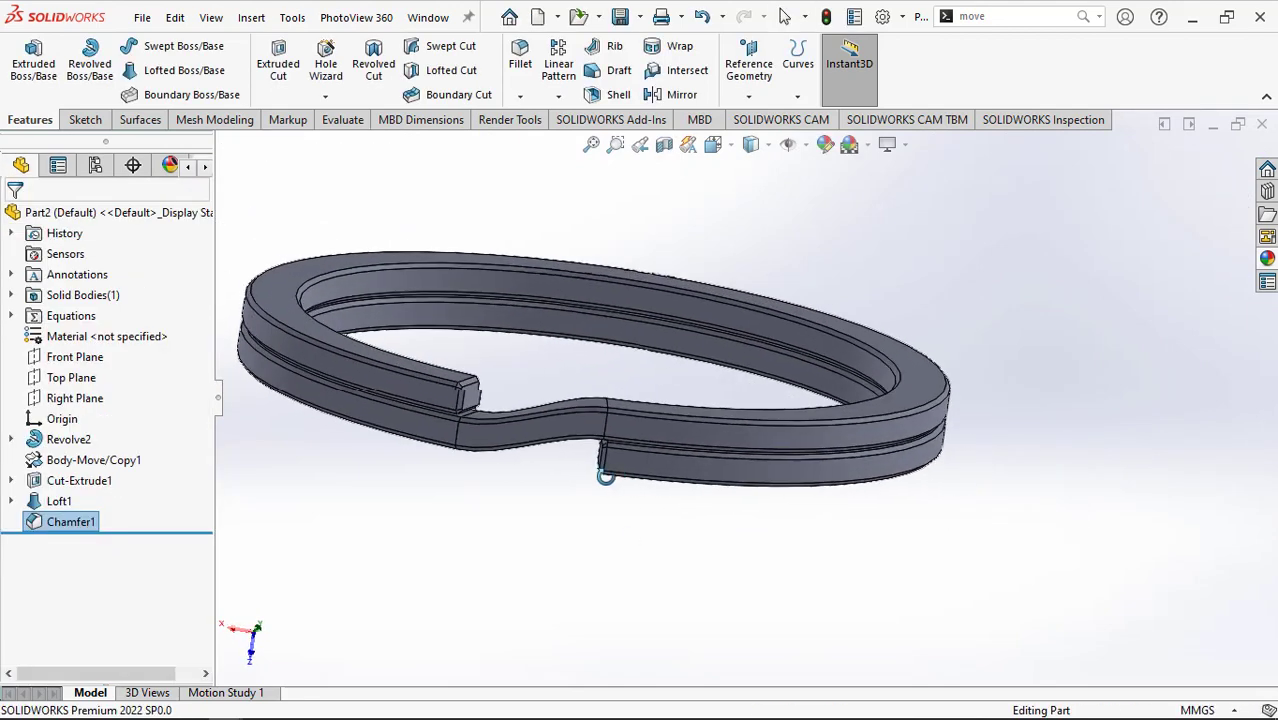
{"action": "scroll", "coordinate": [540, 370], "scroll_direction": "down", "scroll_amount": 2}
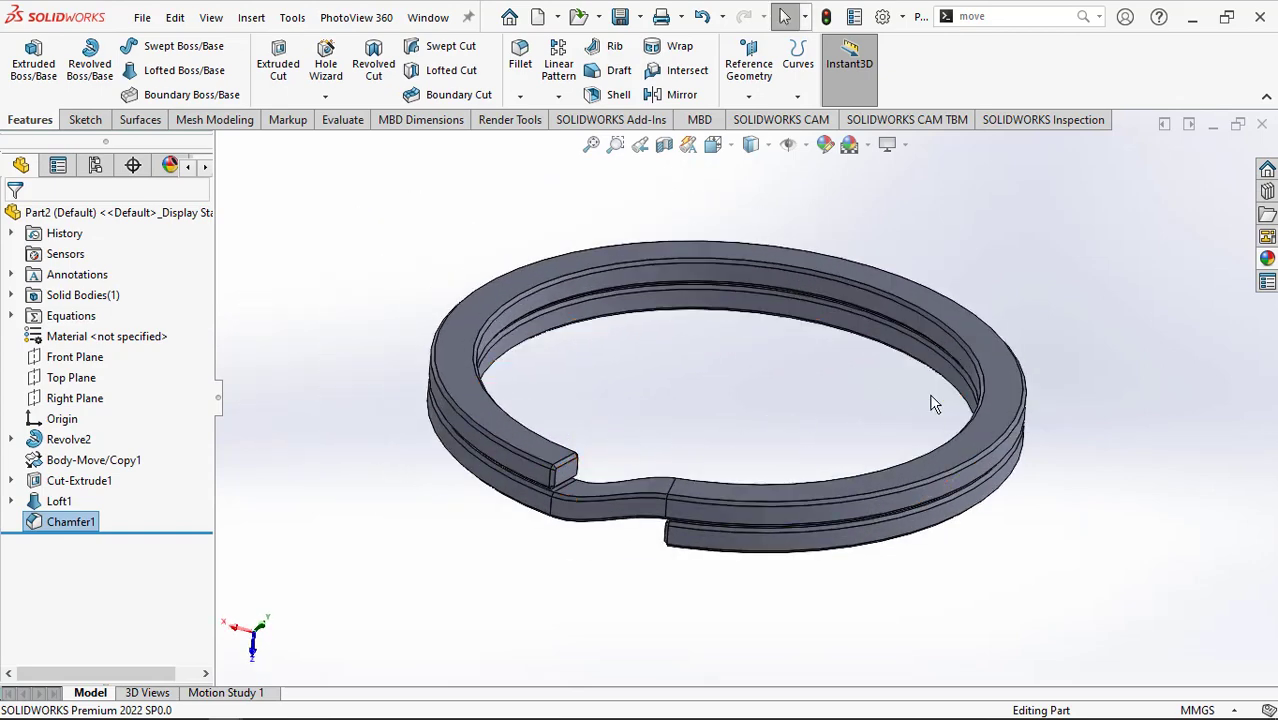
{"action": "left_click", "coordinate": [1267, 258]}
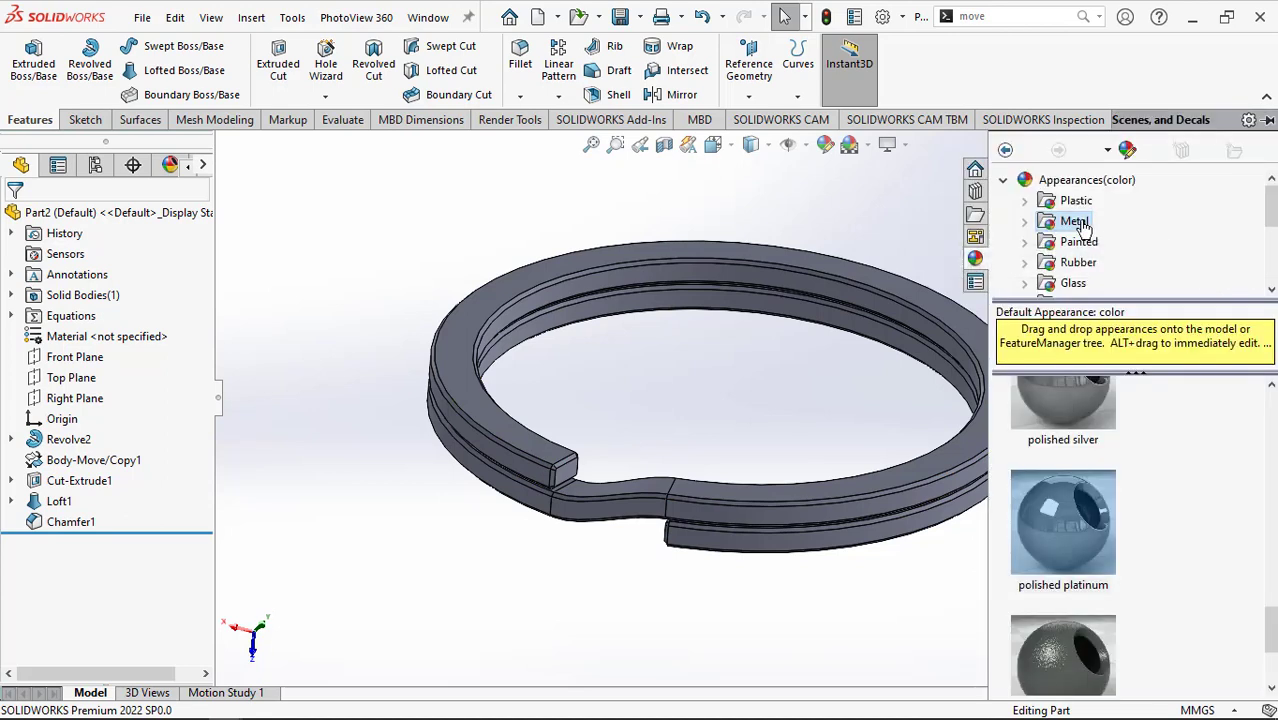
- Apply polished steel from Appearances > Metal > Steel to the whole ring body
{"action": "left_click", "coordinate": [1026, 221]}
{"action": "left_click", "coordinate": [1094, 200]}
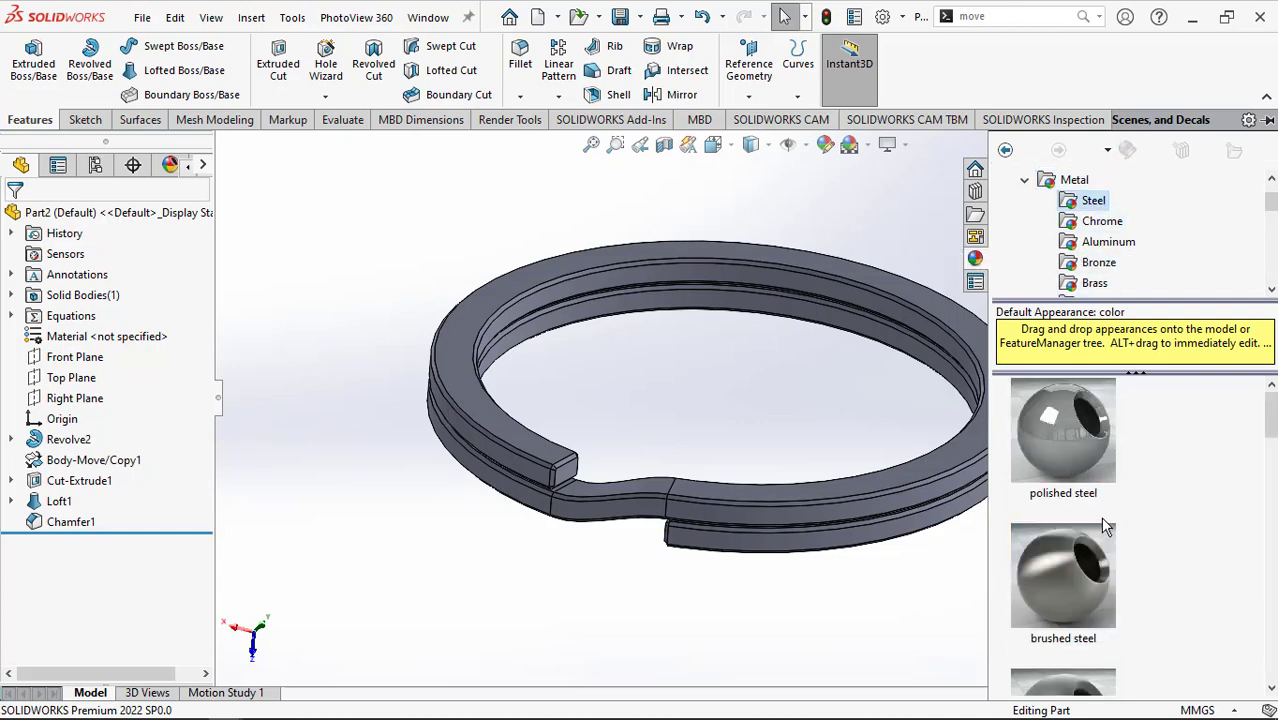
{"action": "scroll", "coordinate": [1107, 604], "scroll_direction": "down", "scroll_amount": 2}
{"action": "scroll", "coordinate": [1107, 604], "scroll_direction": "down", "scroll_amount": 2}
{"action": "scroll", "coordinate": [1108, 615], "scroll_direction": "up", "scroll_amount": 1}
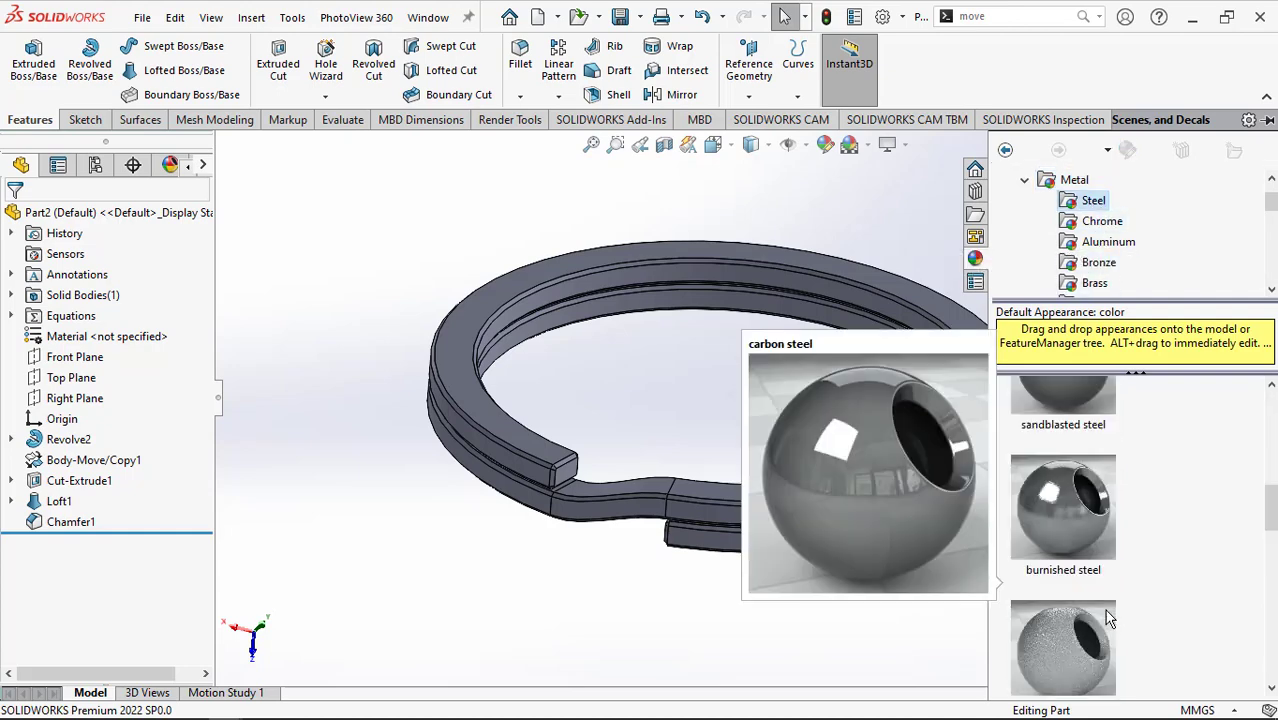
{"action": "scroll", "coordinate": [1108, 618], "scroll_direction": "down", "scroll_amount": 1}
{"action": "scroll", "coordinate": [1098, 578], "scroll_direction": "up", "scroll_amount": 3}
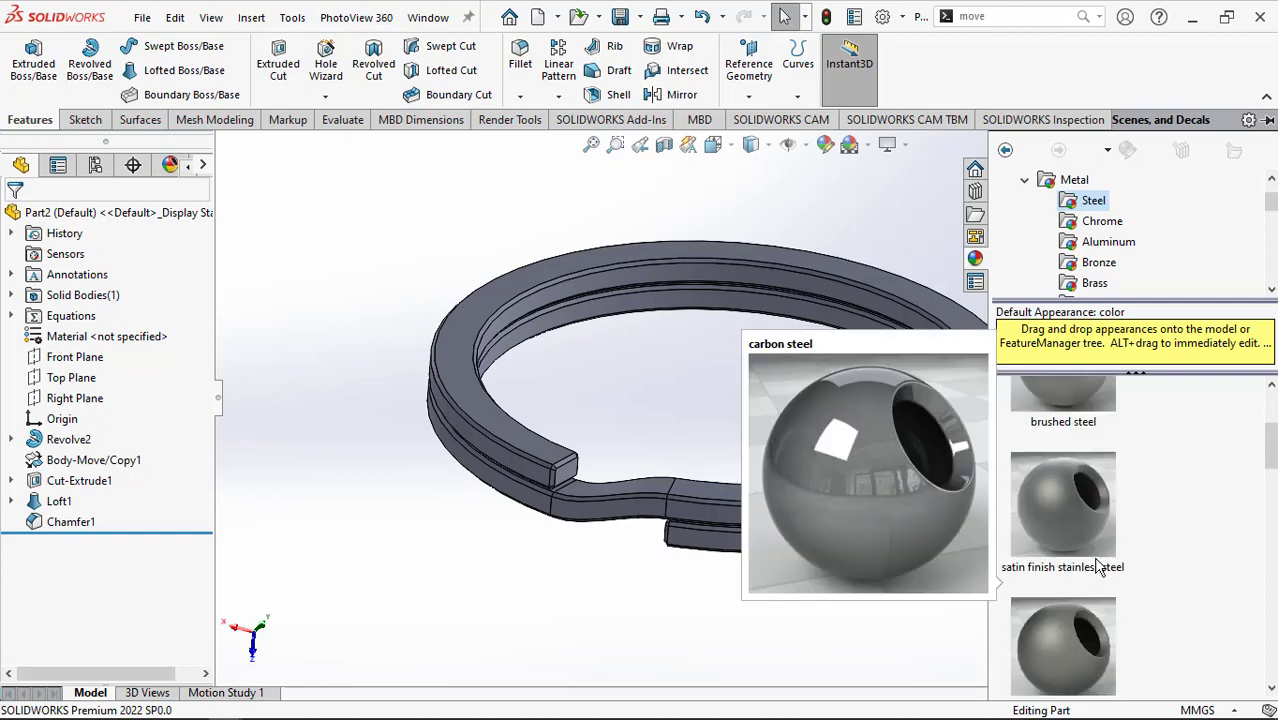
{"action": "scroll", "coordinate": [1105, 555], "scroll_direction": "up", "scroll_amount": 1}
{"action": "left_click_drag", "start_coordinate": [1088, 452], "coordinate": [921, 480]}
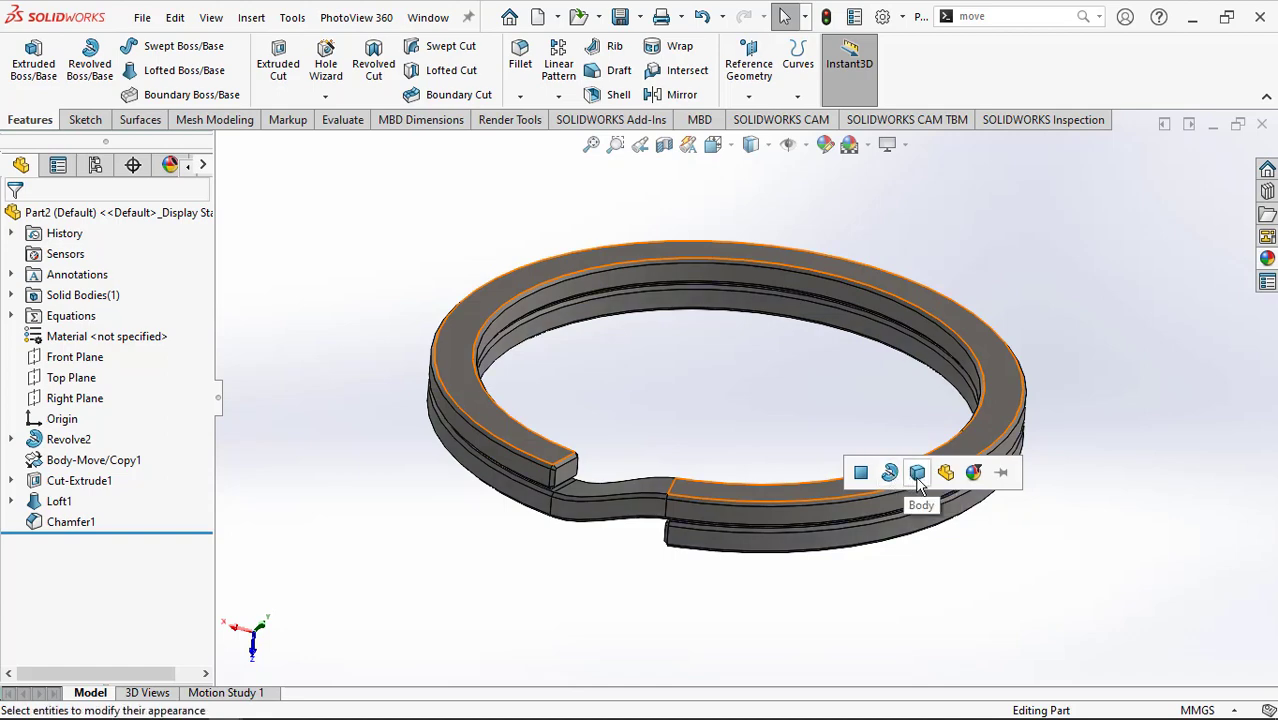
{"action": "left_click", "coordinate": [918, 475]}
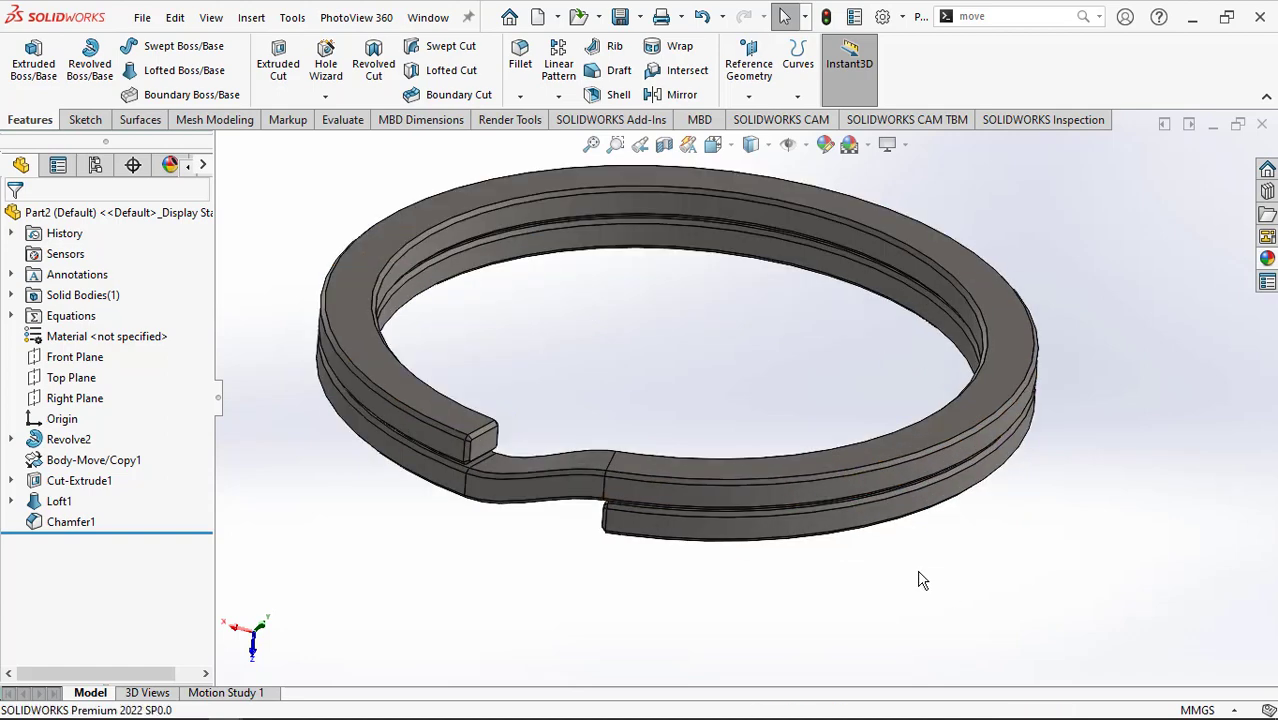
{"action": "mouse_move", "coordinate": [919, 579]}
{"action": "middle_mouse_down"}
{"action": "mouse_move", "coordinate": [901, 557]}
{"action": "mouse_move", "coordinate": [899, 508]}
{"action": "mouse_move", "coordinate": [893, 565]}
{"action": "mouse_move", "coordinate": [733, 419]}
{"action": "middle_mouse_up"}
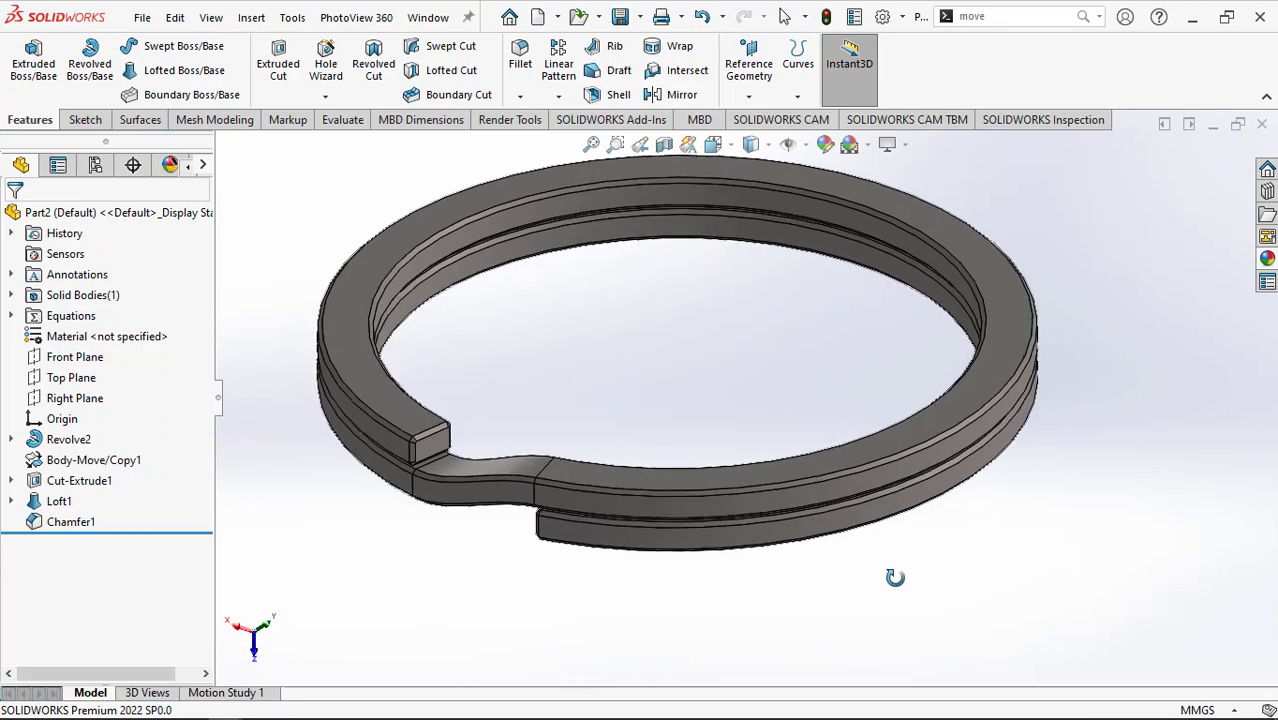
{"action": "scroll", "coordinate": [631, 553], "scroll_direction": "down", "scroll_amount": 3}
{"action": "scroll", "coordinate": [624, 510], "scroll_direction": "down", "scroll_amount": 2}
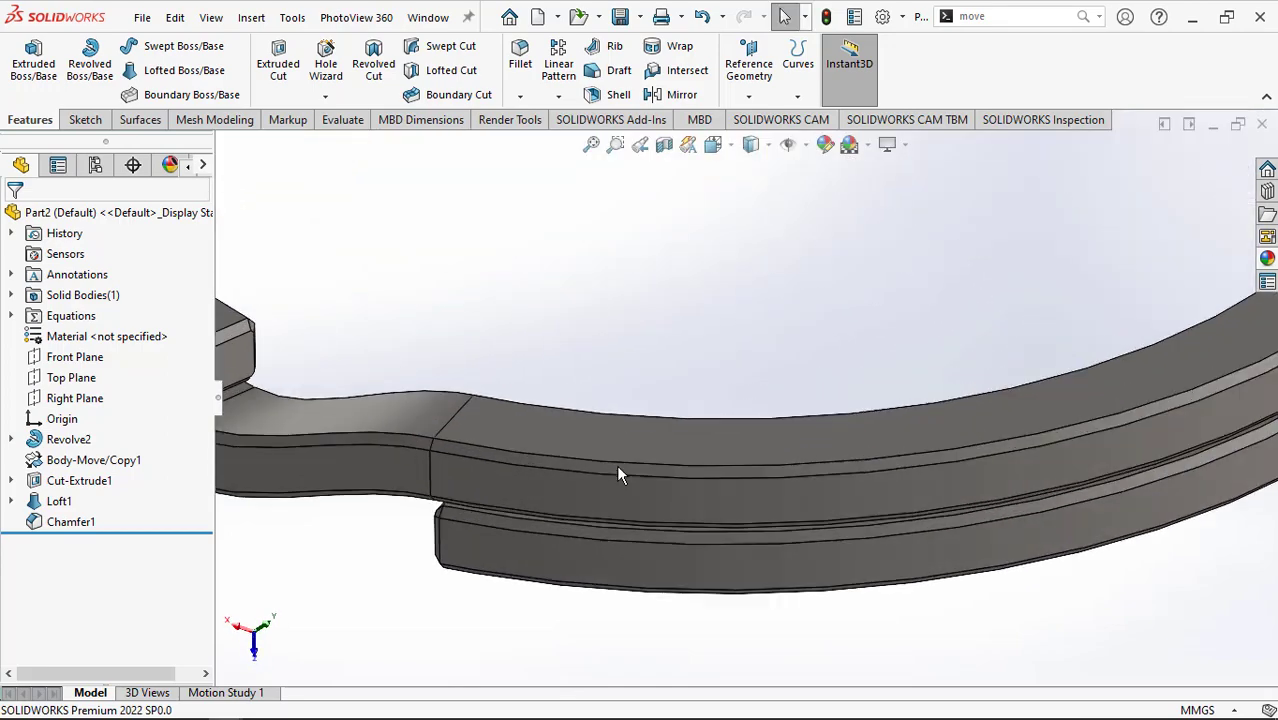
{"action": "scroll", "coordinate": [616, 464], "scroll_direction": "down", "scroll_amount": 2}
{"action": "scroll", "coordinate": [617, 482], "scroll_direction": "up", "scroll_amount": 4}
{"action": "scroll", "coordinate": [621, 507], "scroll_direction": "up", "scroll_amount": 3}
{"action": "scroll", "coordinate": [715, 310], "scroll_direction": "down", "scroll_amount": 1}
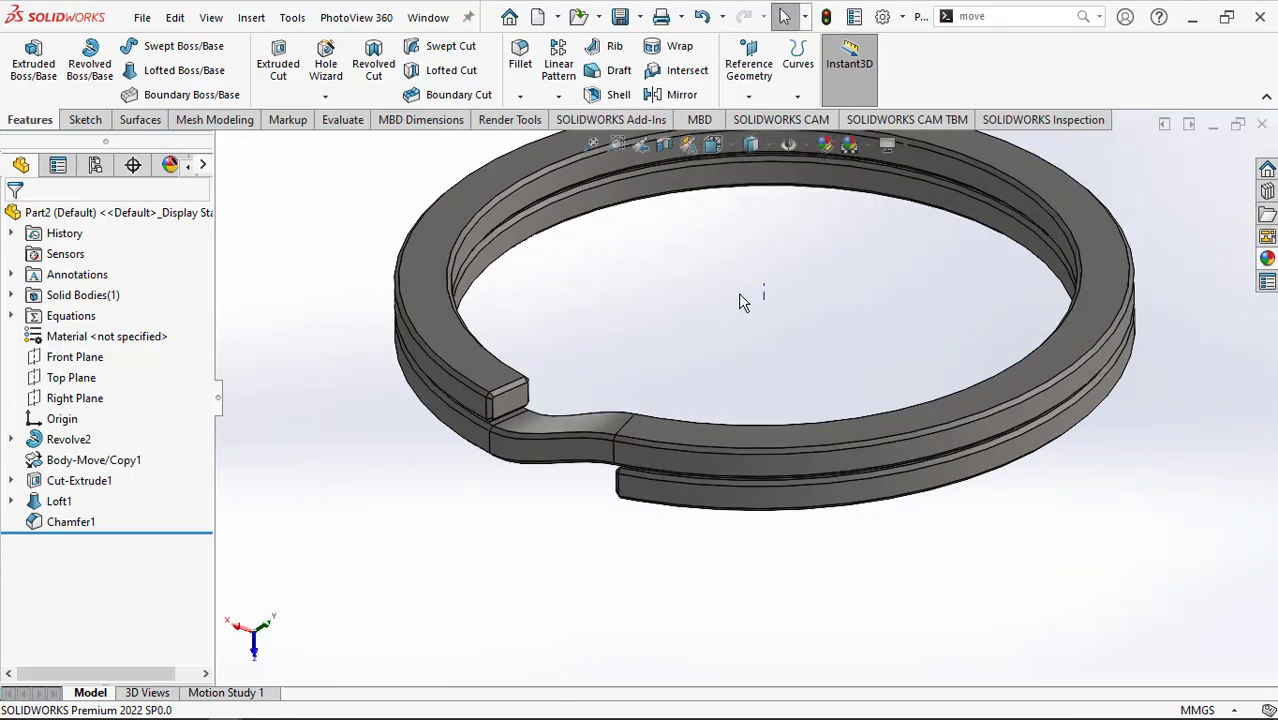
{"action": "scroll", "coordinate": [760, 300], "scroll_direction": "up", "scroll_amount": 3}
{"action": "scroll", "coordinate": [785, 410], "scroll_direction": "down", "scroll_amount": 1}
{"action": "scroll", "coordinate": [786, 424], "scroll_direction": "down", "scroll_amount": 1}
{"action": "mouse_move", "coordinate": [787, 425]}
{"action": "middle_mouse_down"}
{"action": "mouse_move", "coordinate": [757, 358]}
{"action": "mouse_move", "coordinate": [725, 403]}
{"action": "mouse_move", "coordinate": [731, 426]}
{"action": "mouse_move", "coordinate": [790, 381]}
{"action": "middle_mouse_up"}
{"action": "mouse_move", "coordinate": [762, 427]}
{"action": "middle_mouse_down"}
{"action": "mouse_move", "coordinate": [750, 448]}
{"action": "mouse_move", "coordinate": [753, 314]}
{"action": "mouse_move", "coordinate": [765, 400]}
{"action": "mouse_move", "coordinate": [778, 351]}
{"action": "mouse_move", "coordinate": [717, 481]}
{"action": "mouse_move", "coordinate": [739, 436]}
{"action": "middle_mouse_up"}
{"action": "scroll", "coordinate": [890, 398], "scroll_direction": "up", "scroll_amount": 2}
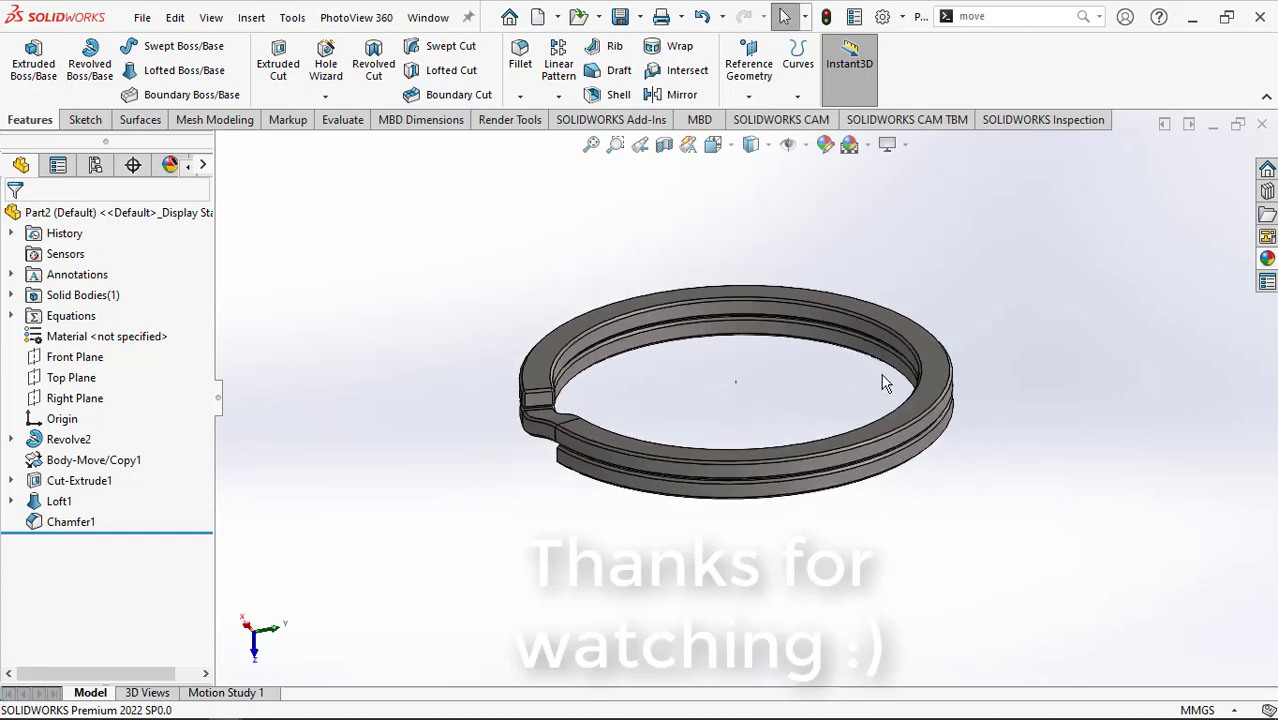